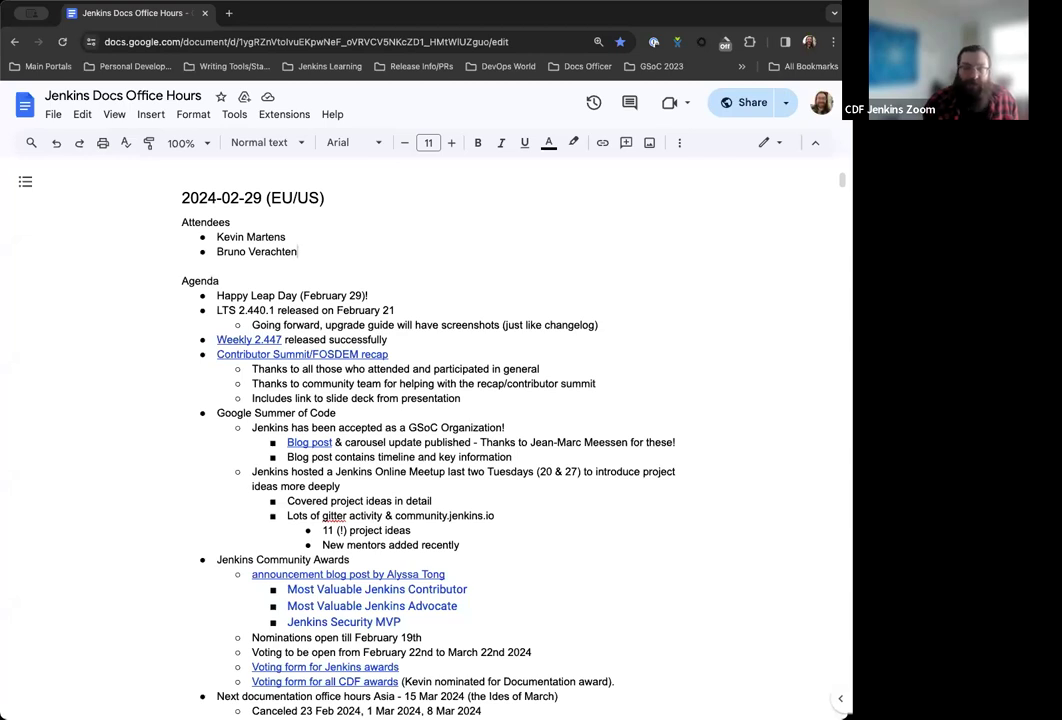
# Step: Scroll through the meeting notes to reach the 2024-02-29 attendee list
pyautogui.scroll(-3, 523, 327)
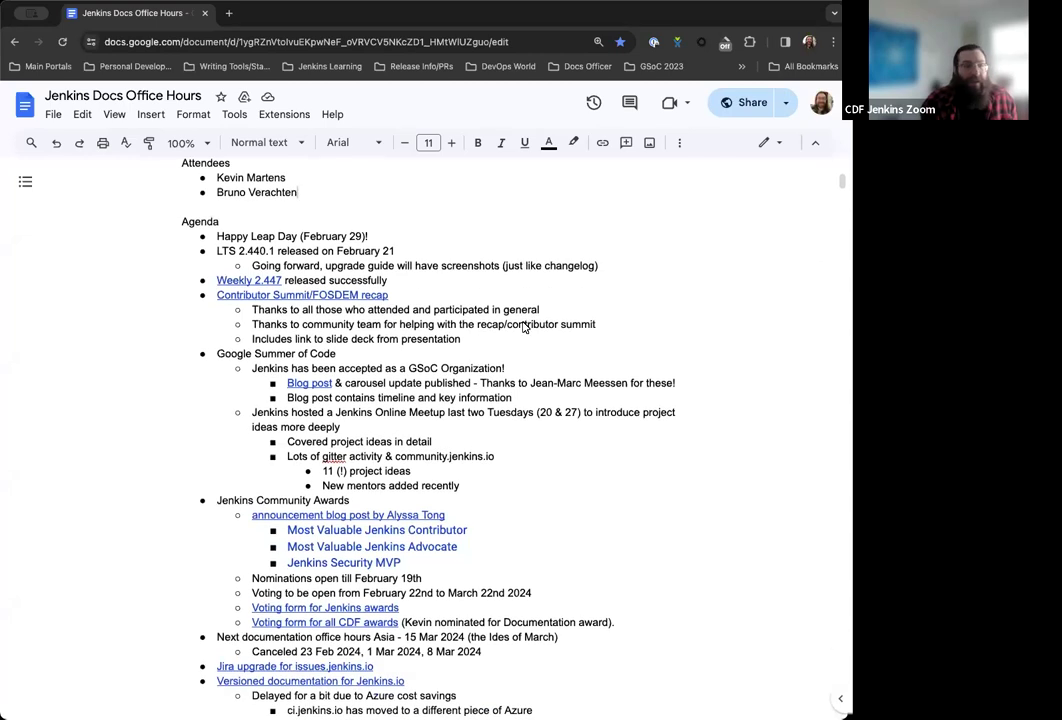
pyautogui.scroll(-1, 427, 335)
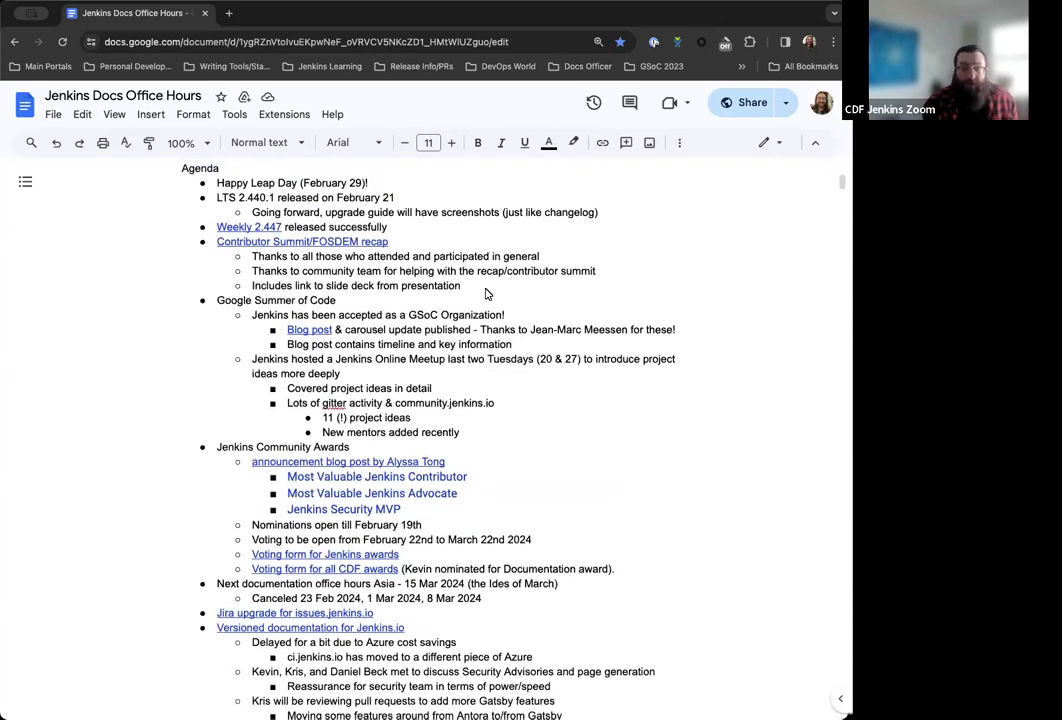
pyautogui.scroll(-1, 487, 293)
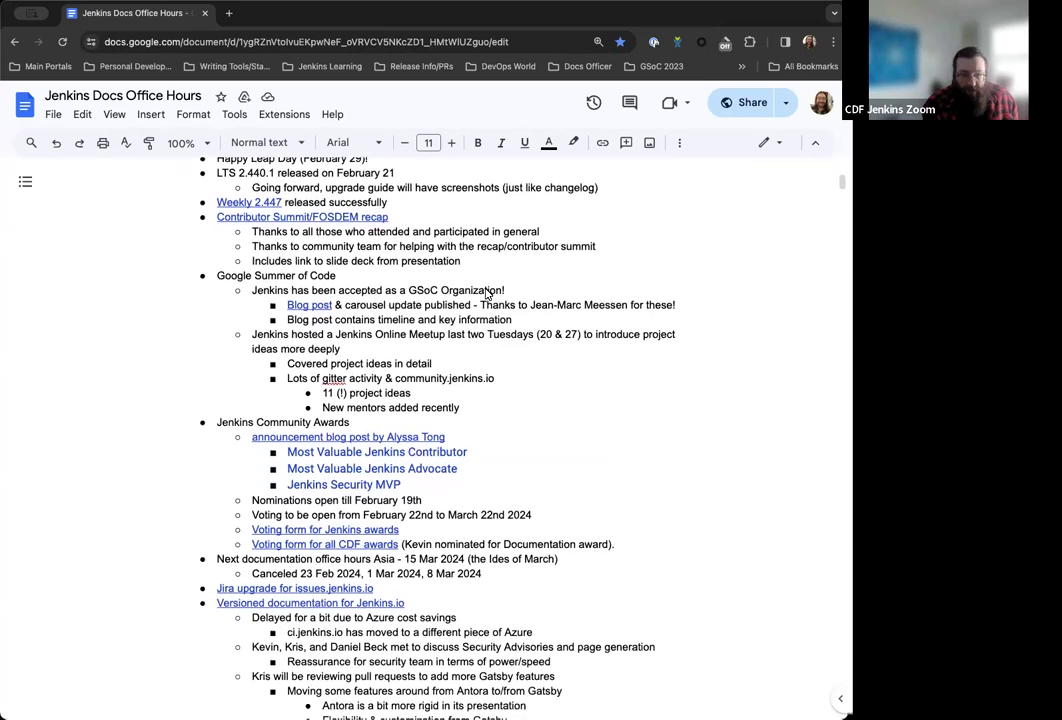
pyautogui.scroll(-1, 487, 293)
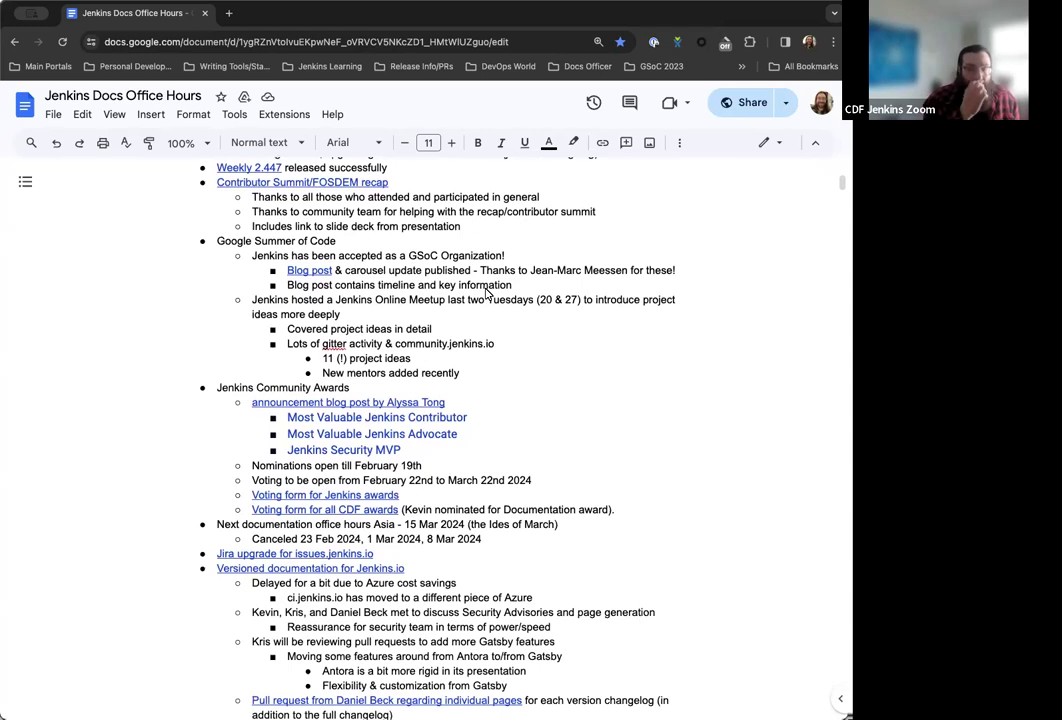
pyautogui.scroll(-3, 487, 293)
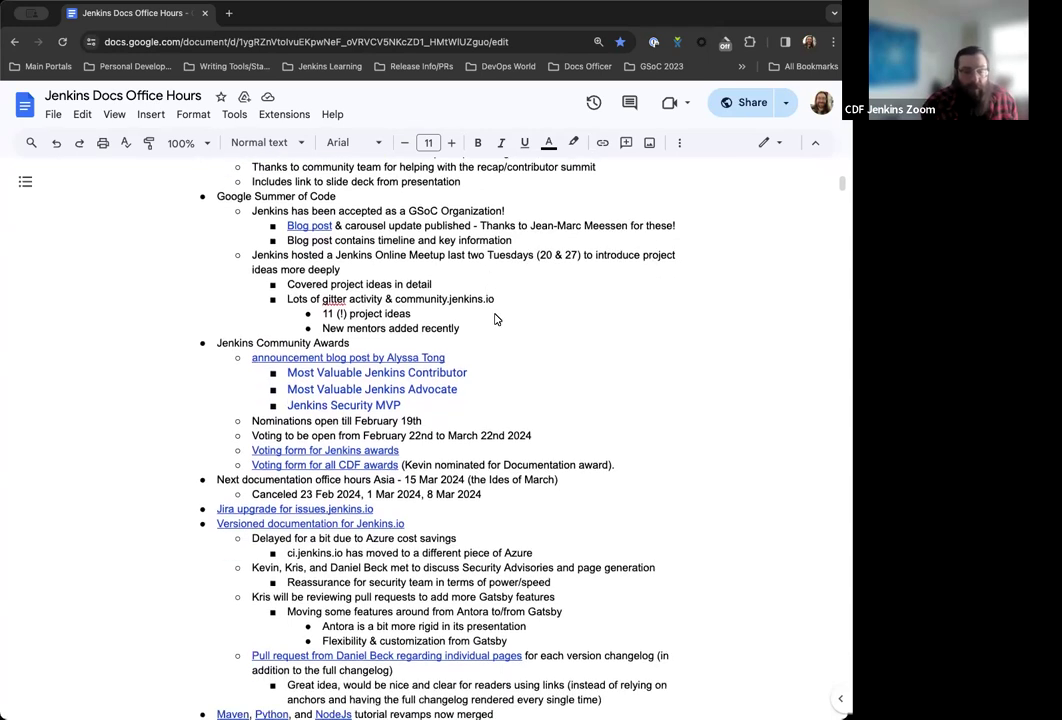
pyautogui.scroll(-1, 495, 319)
pyautogui.scroll(-1, 521, 282)
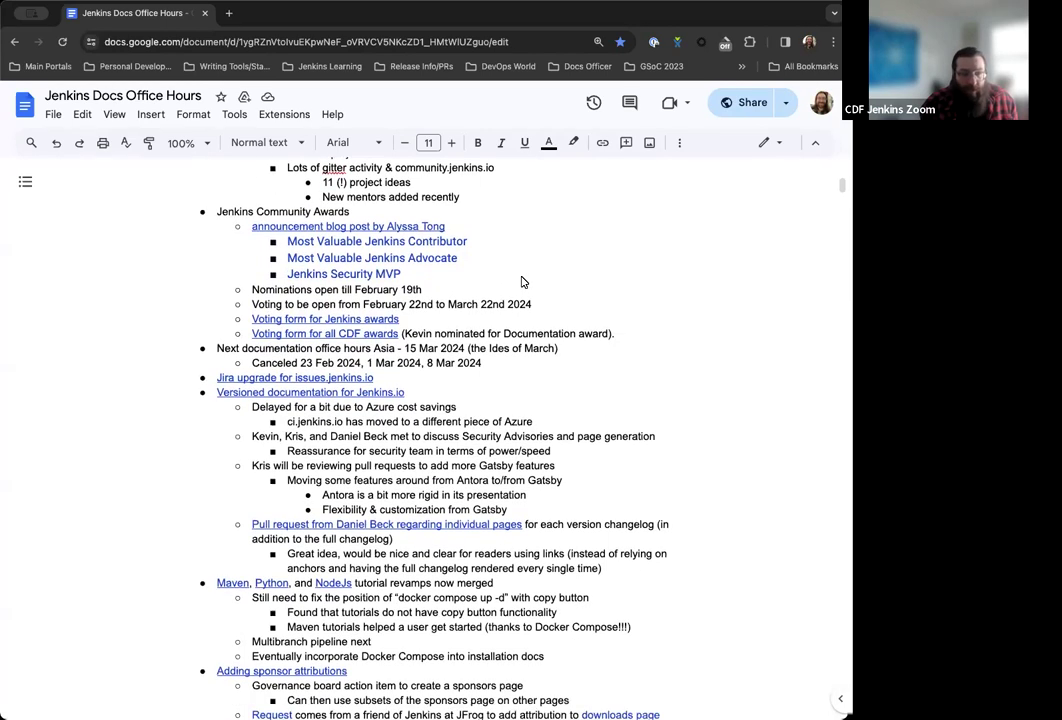
pyautogui.scroll(-2, 521, 282)
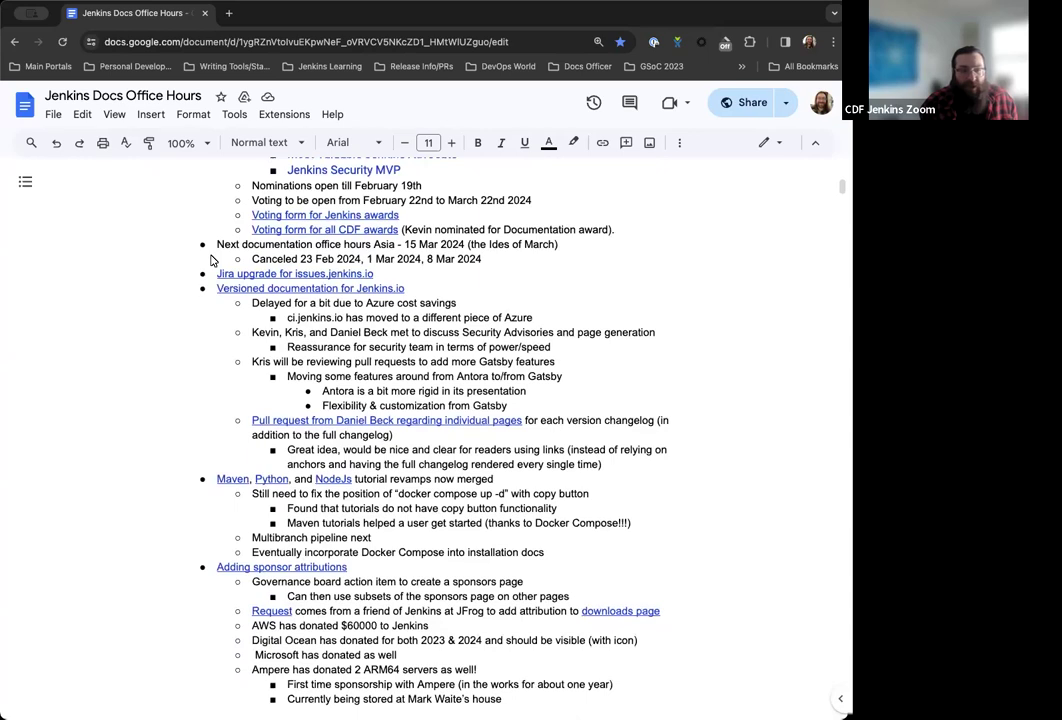
pyautogui.scroll(-1, 351, 258)
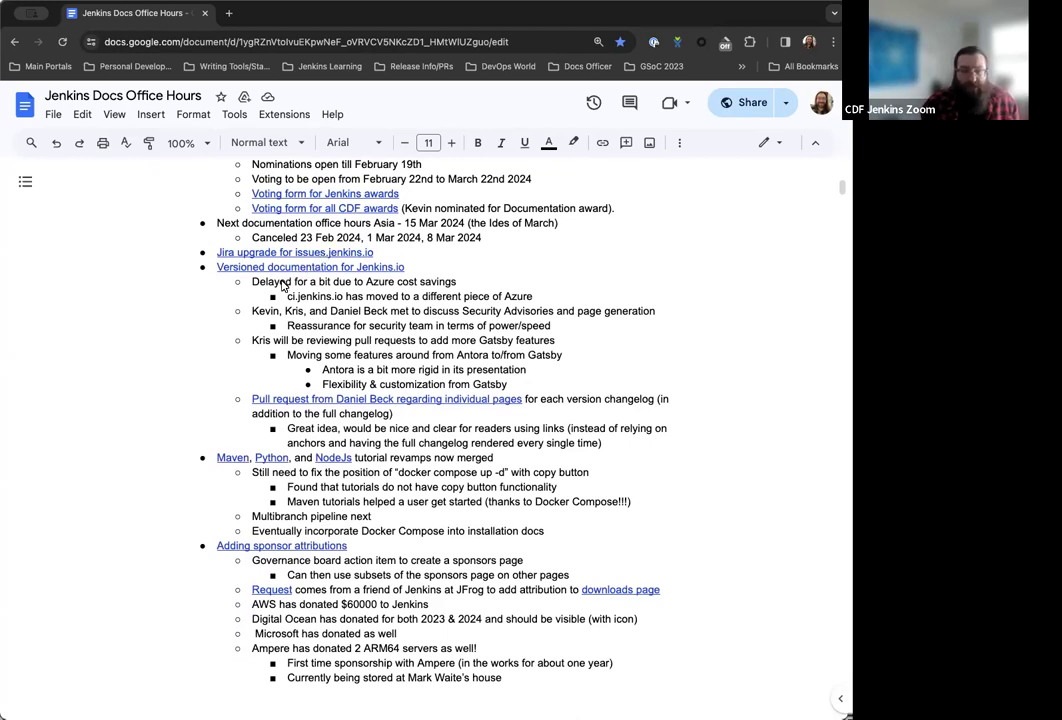
pyautogui.scroll(-2, 282, 286)
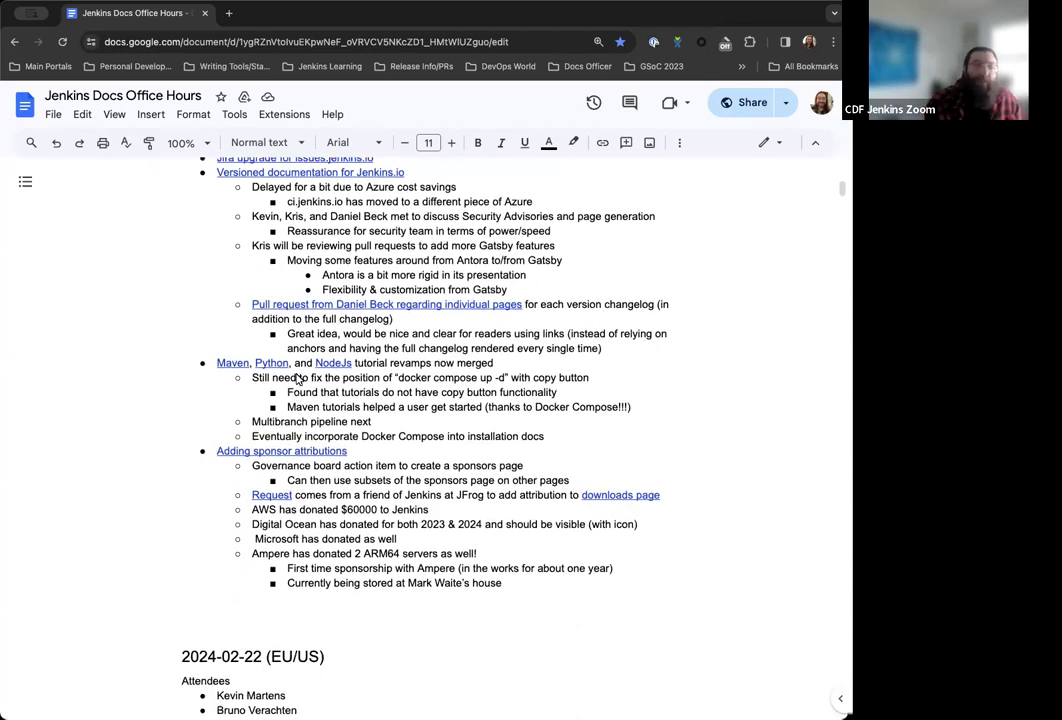
pyautogui.scroll(-1, 297, 375)
pyautogui.scroll(-2, 310, 360)
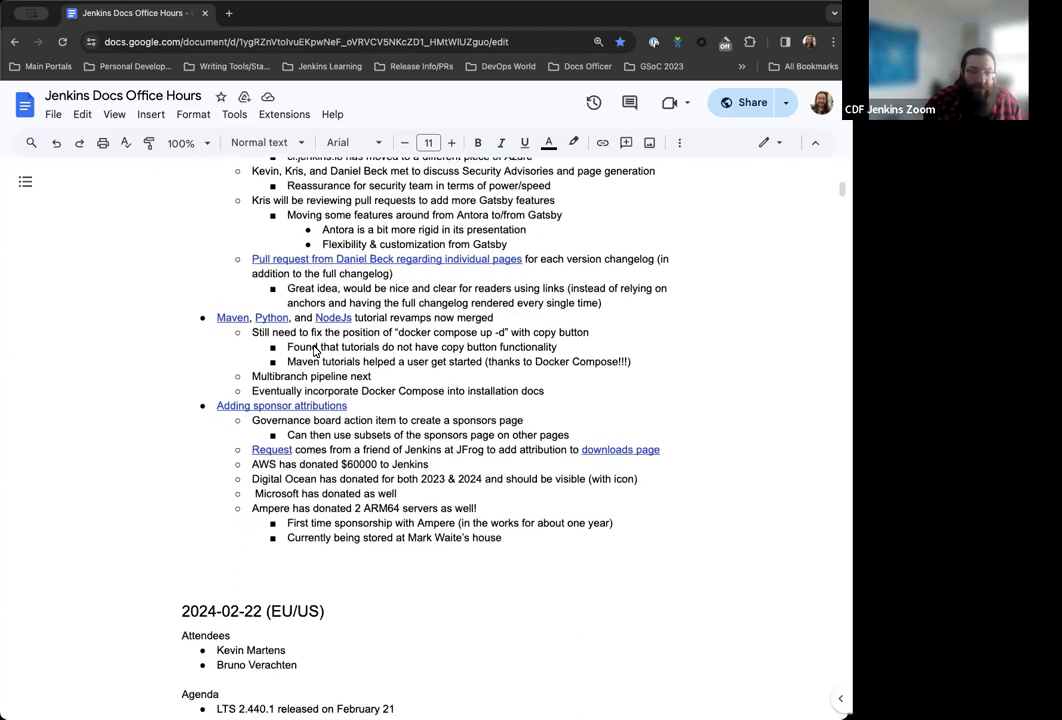
pyautogui.scroll(-3, 314, 349)
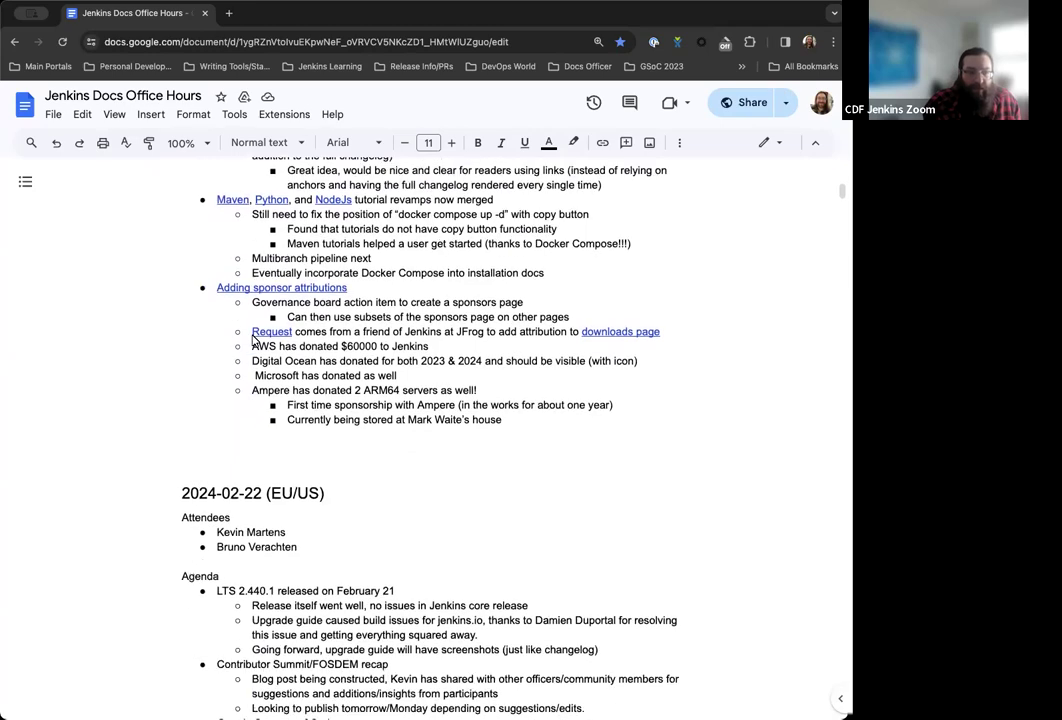
pyautogui.scroll(20, 254, 340)
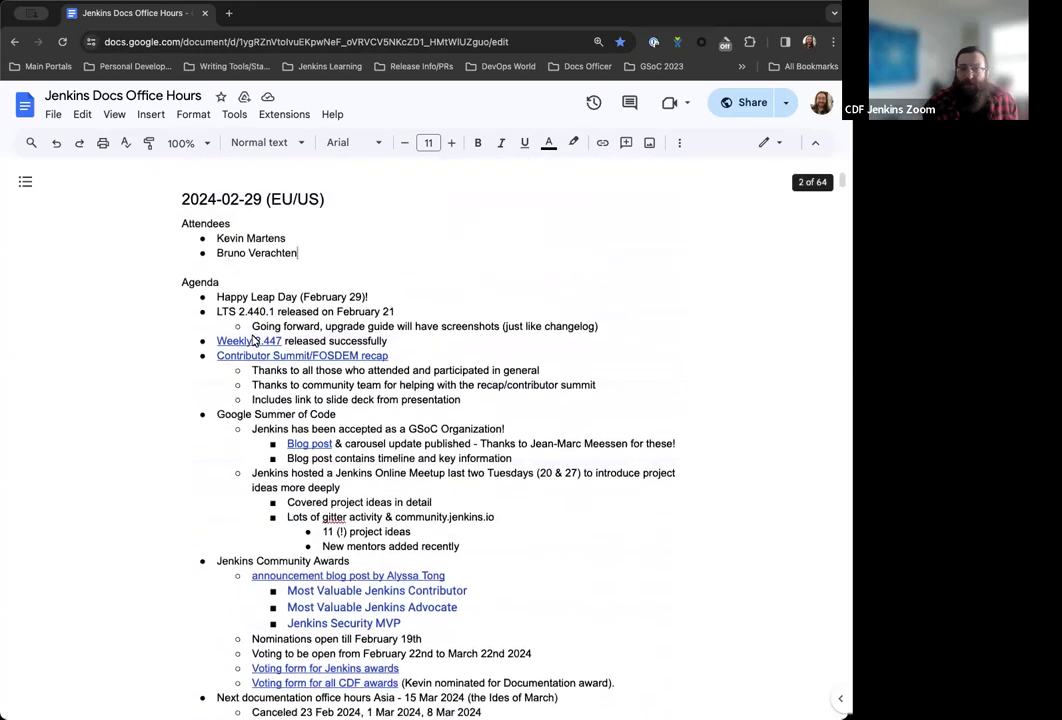
pyautogui.scroll(2, 254, 340)
pyautogui.scroll(-2, 254, 340)
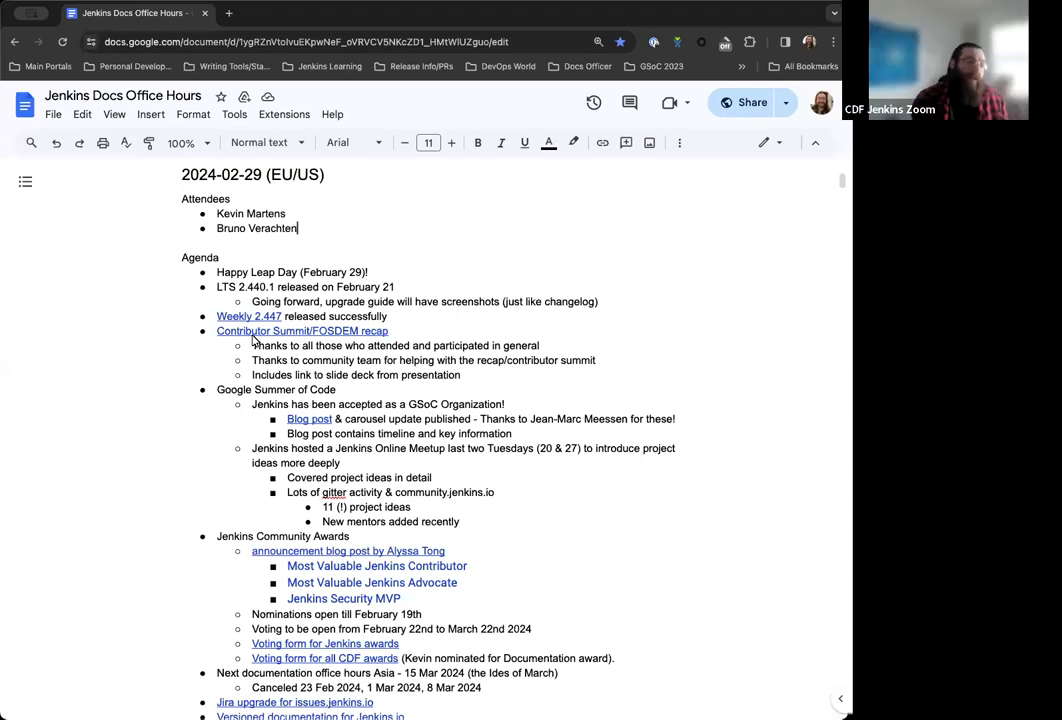
pyautogui.scroll(-2, 253, 340)
pyautogui.scroll(-1, 253, 340)
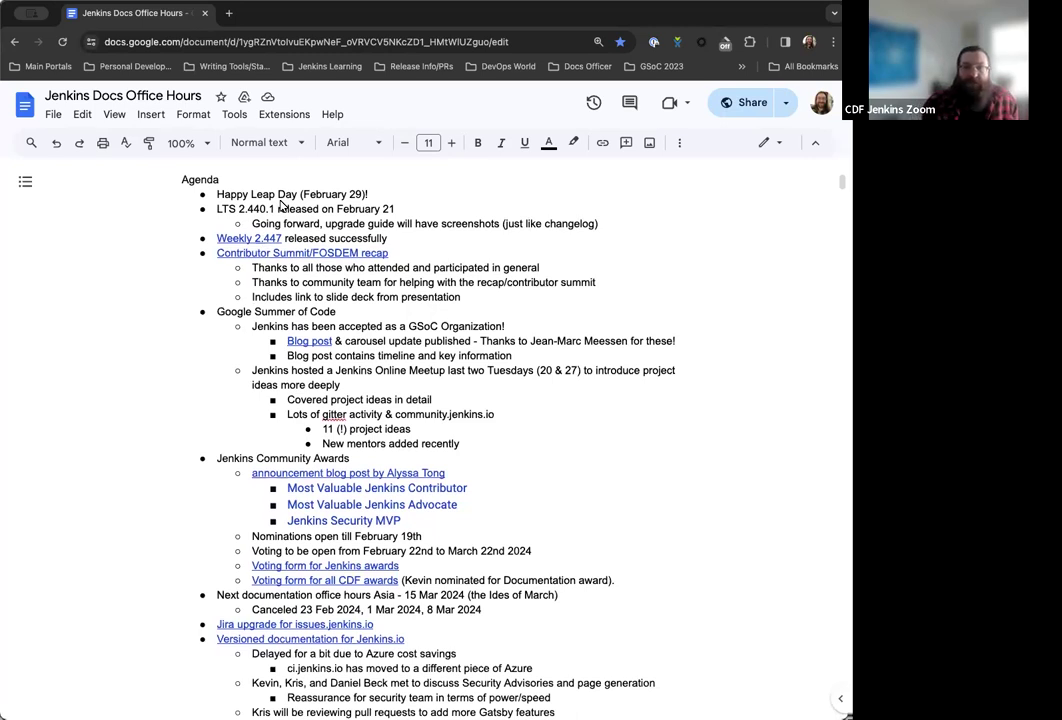
pyautogui.scroll(-1, 281, 204)
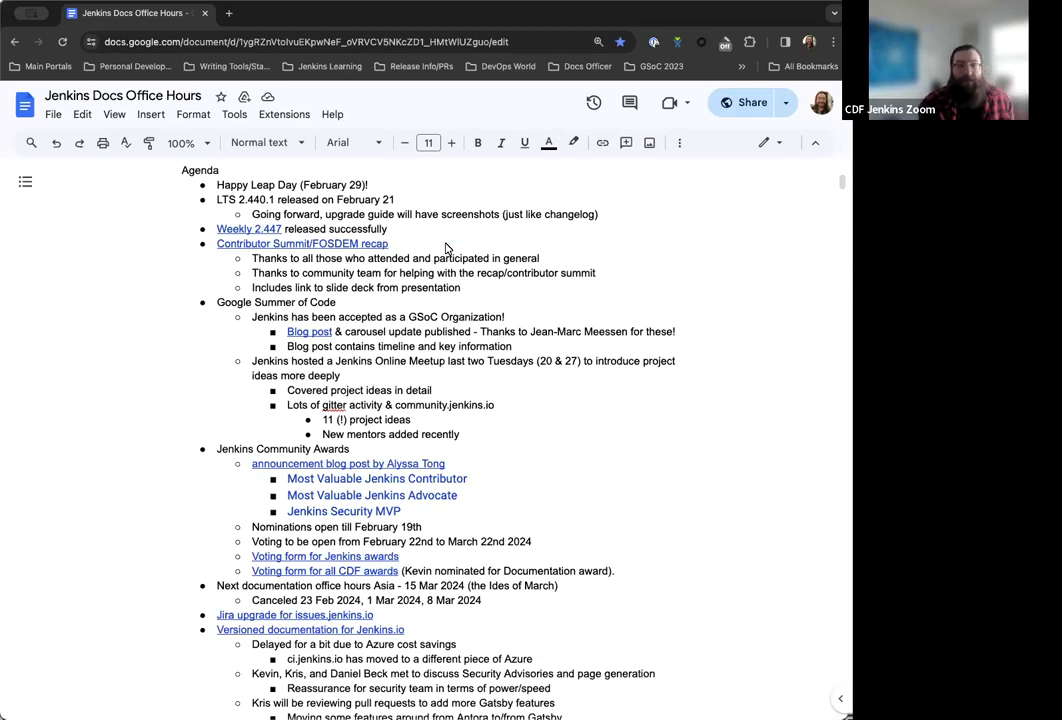
pyautogui.scroll(-1, 430, 240)
pyautogui.scroll(1, 420, 235)
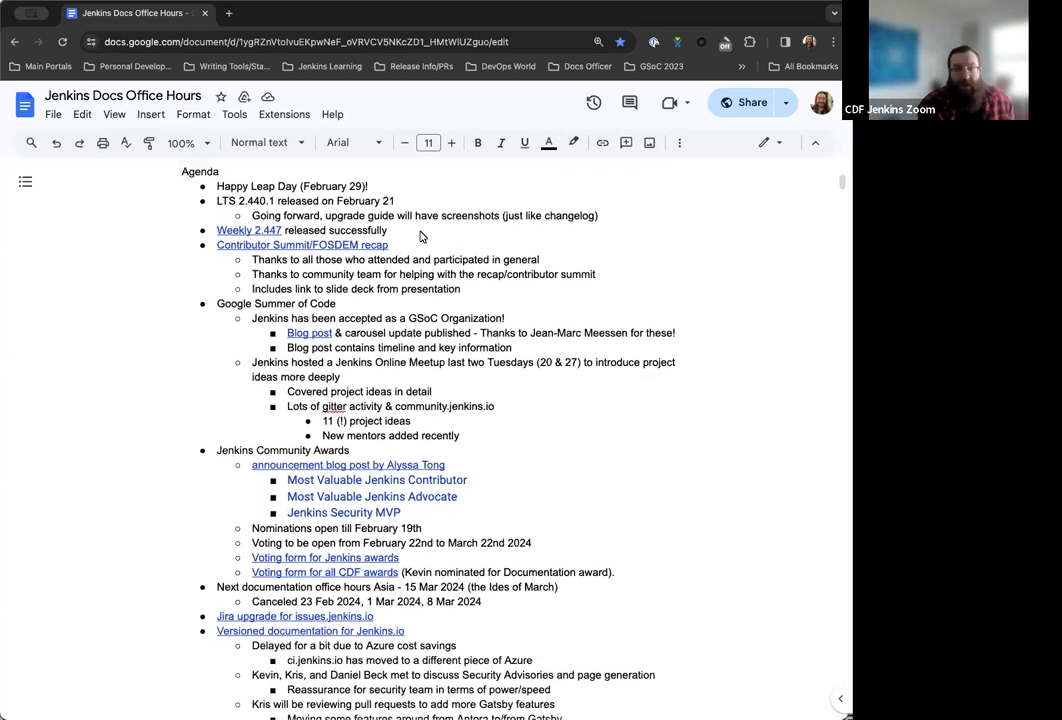
pyautogui.scroll(2, 420, 236)
# Step: Add a new bullet after the last attendee containing the third attendee's full name
pyautogui.click(310, 190)
pyautogui.click(309, 197)
pyautogui.press('Return')
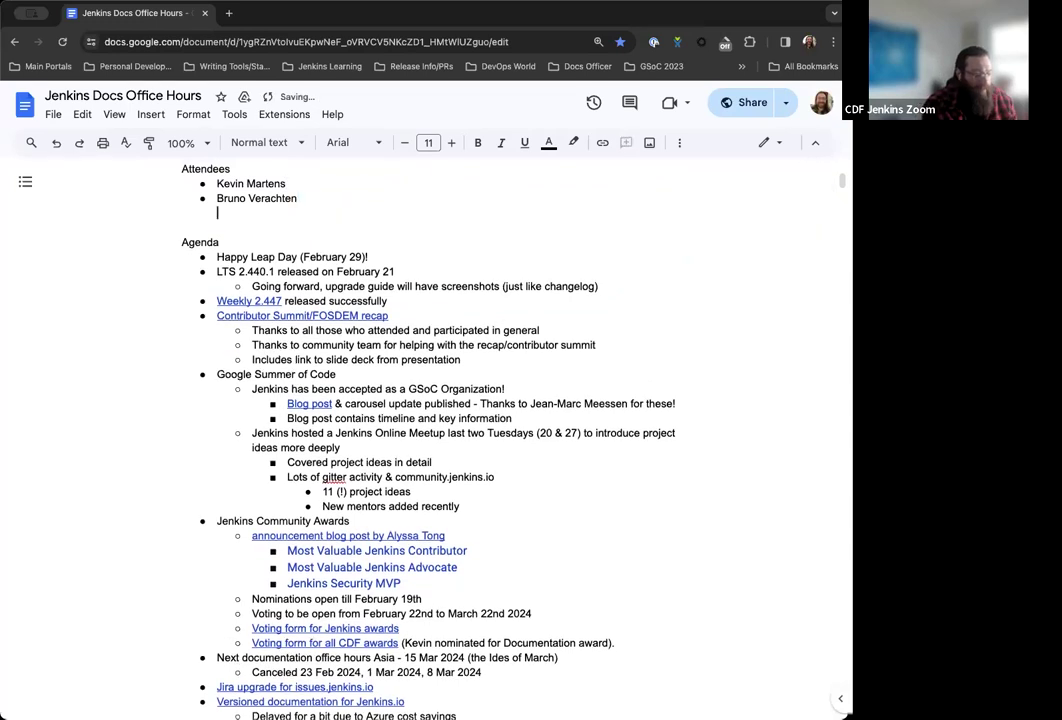
pyautogui.write('Kris')
pyautogui.press('BackSpace')
pyautogui.press('BackSpace')
pyautogui.press('BackSpace')
pyautogui.press('BackSpace')
pyautogui.press('BackSpace')
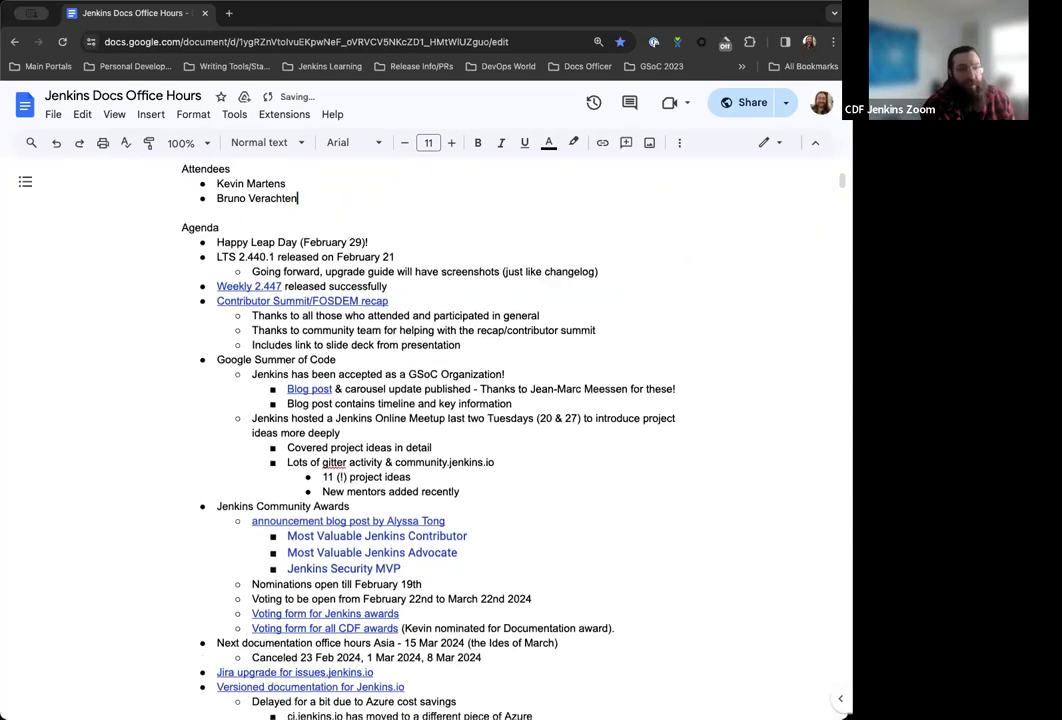
pyautogui.press('Return')
pyautogui.write('Kris Stern')
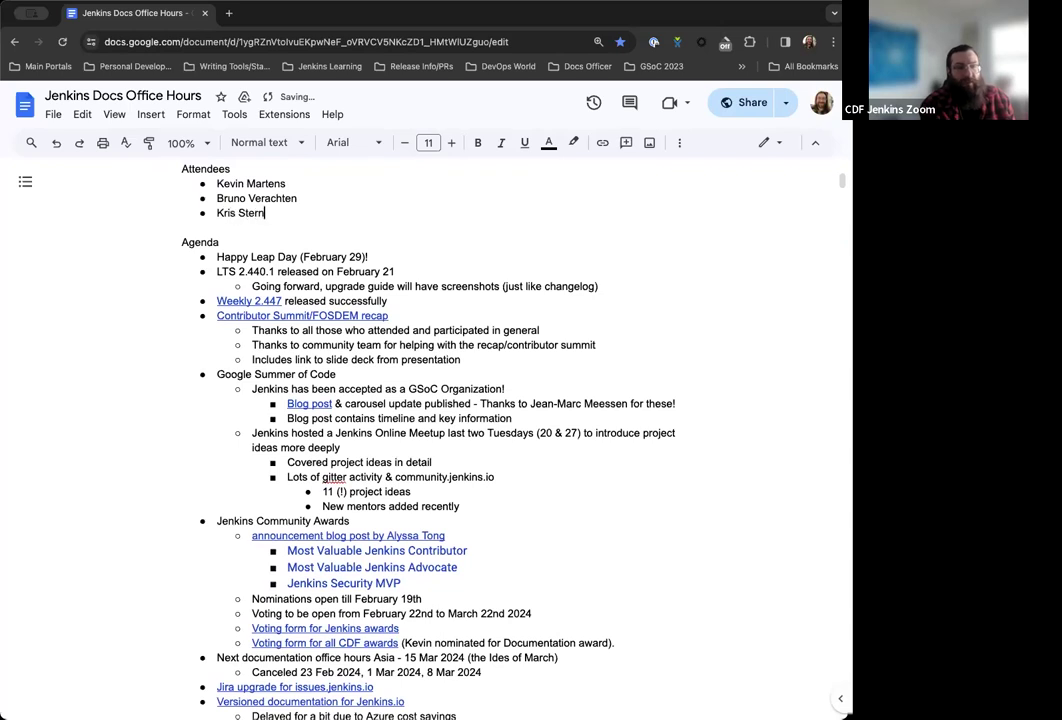
pyautogui.scroll(-2, 420, 430)
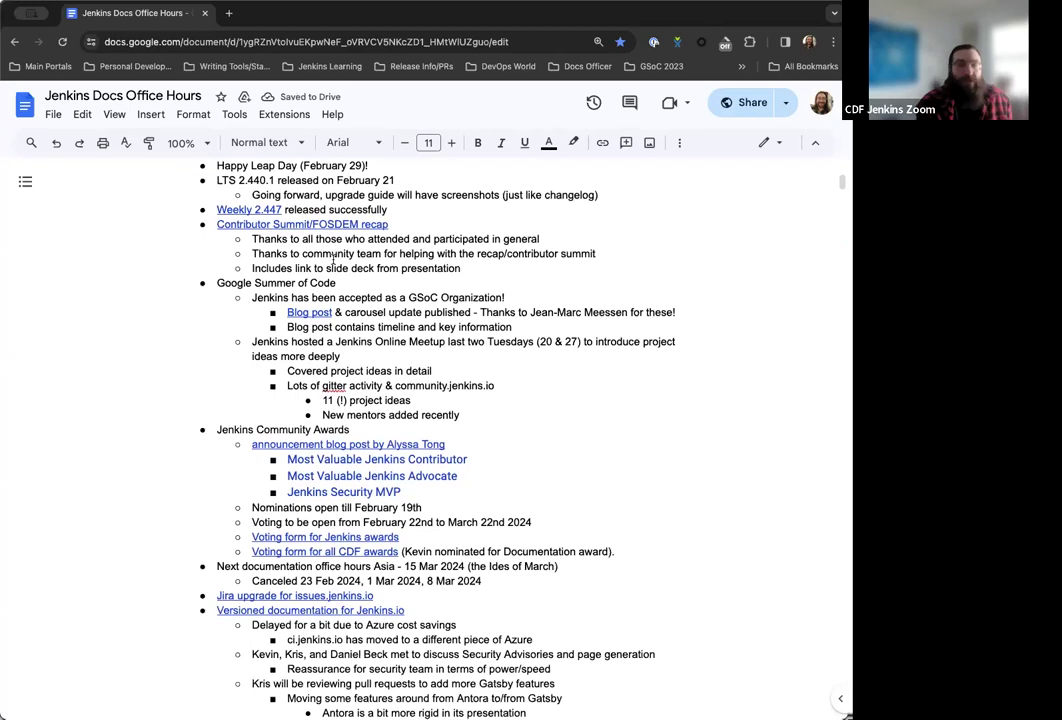
pyautogui.scroll(-1, 333, 260)
pyautogui.scroll(1, 333, 260)
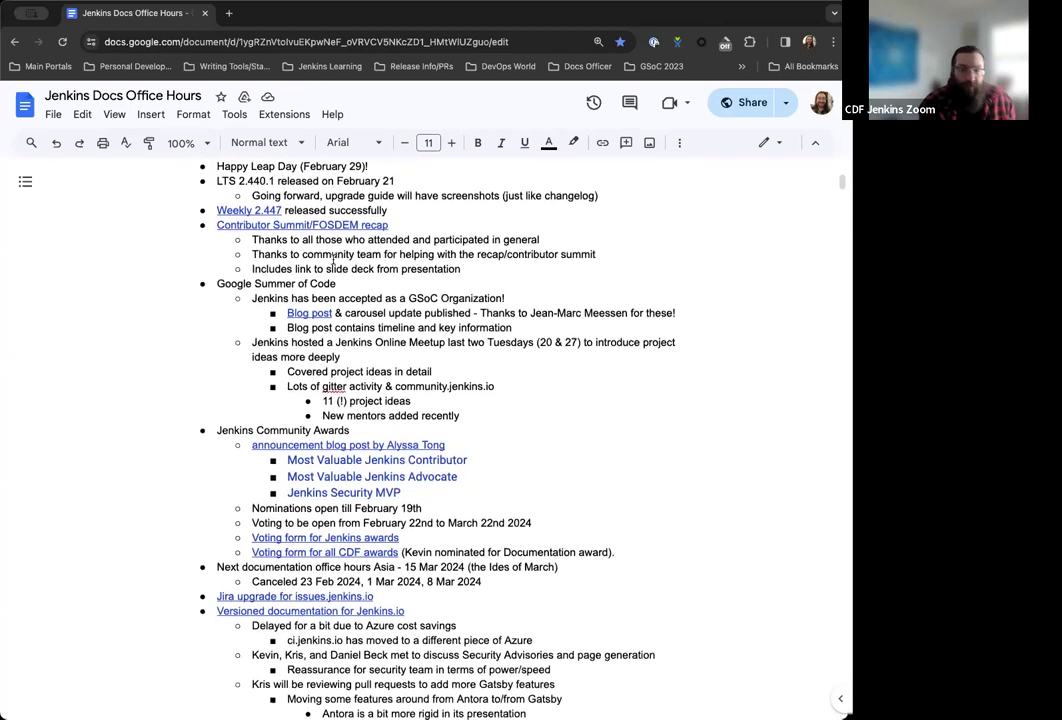
pyautogui.scroll(-2, 333, 260)
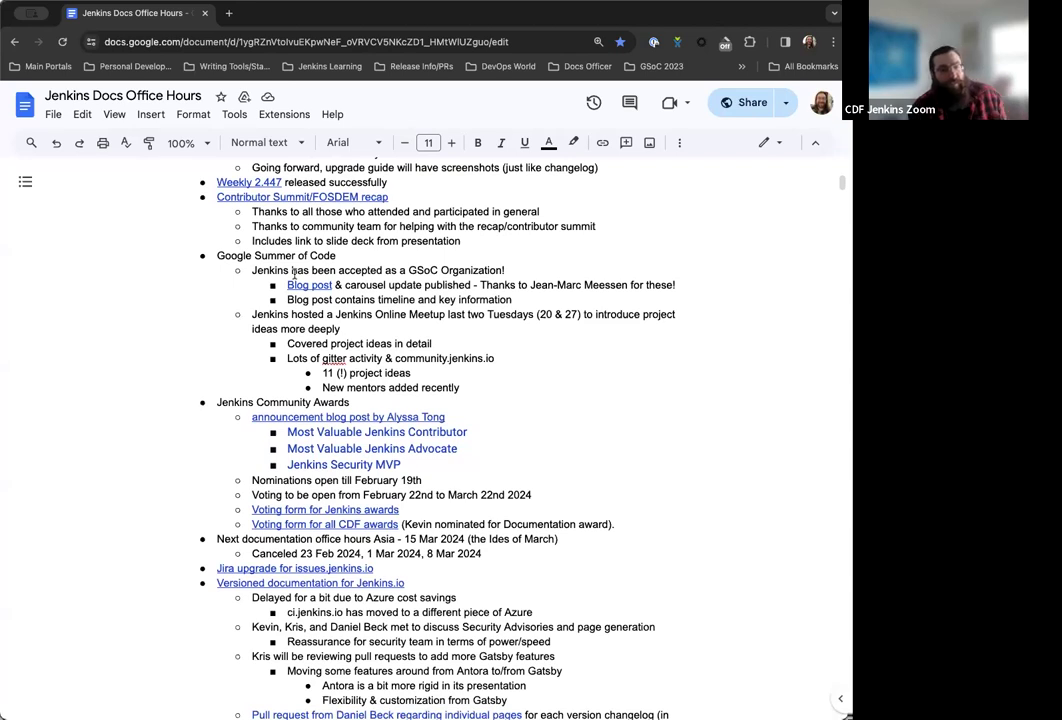
pyautogui.scroll(-1, 296, 268)
pyautogui.scroll(-1, 305, 243)
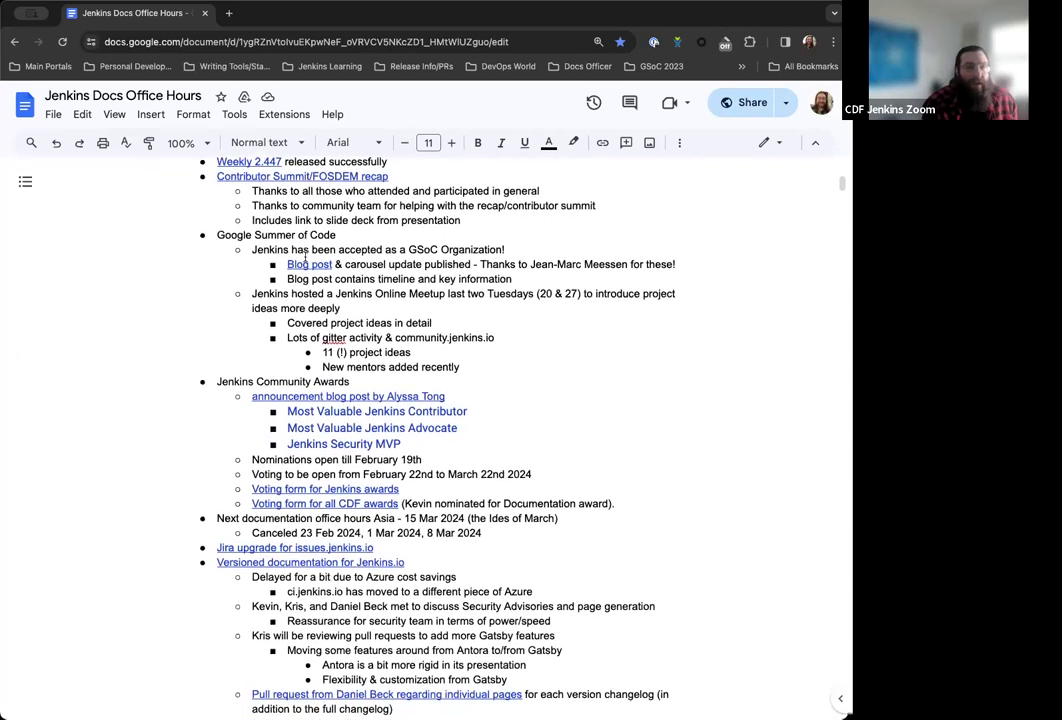
pyautogui.scroll(3, 305, 243)
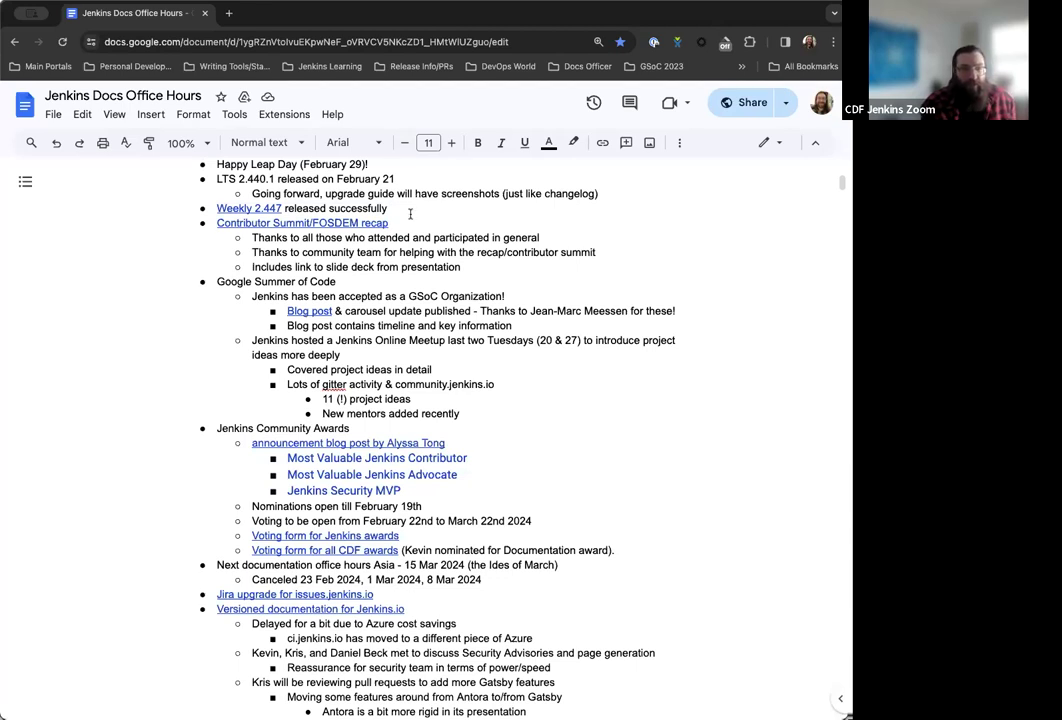
pyautogui.scroll(-1, 414, 197)
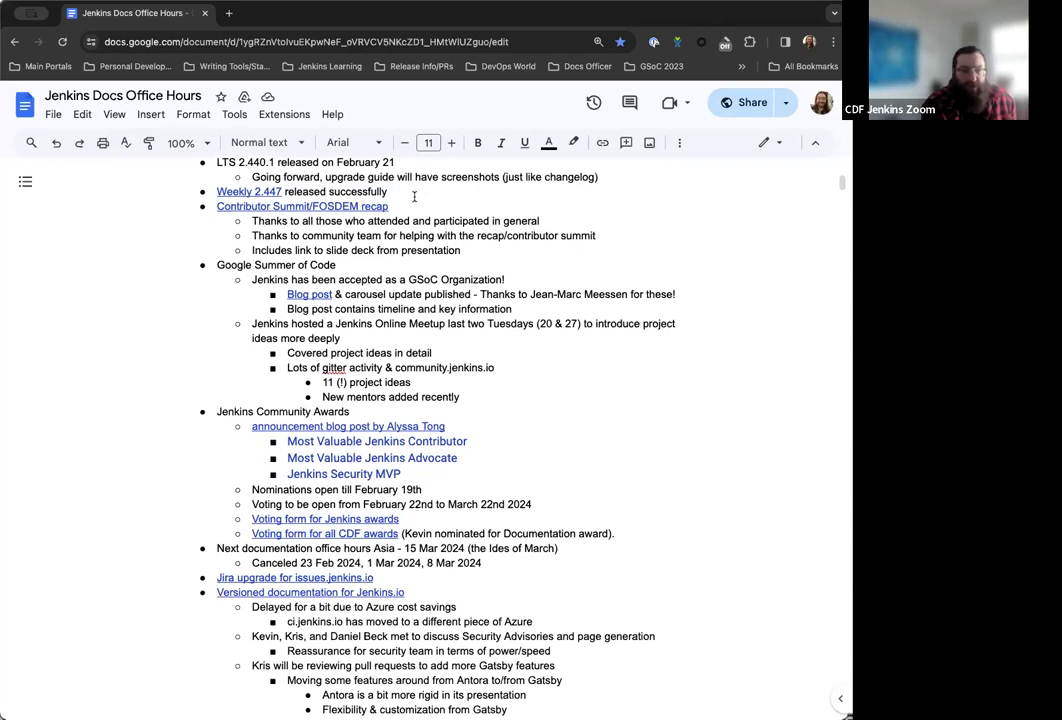
pyautogui.scroll(-1, 414, 197)
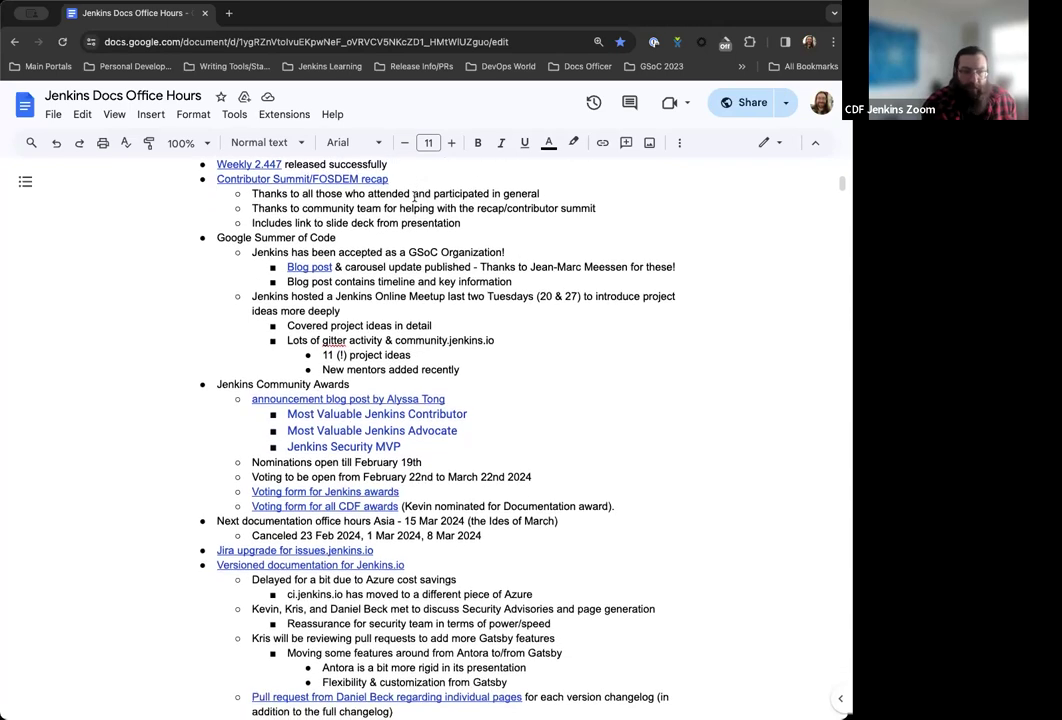
# Step: Open the notes' Contributor Summit and FOSDEM Recap link in a new browser tab
pyautogui.click(310, 179)
pyautogui.click(312, 197)
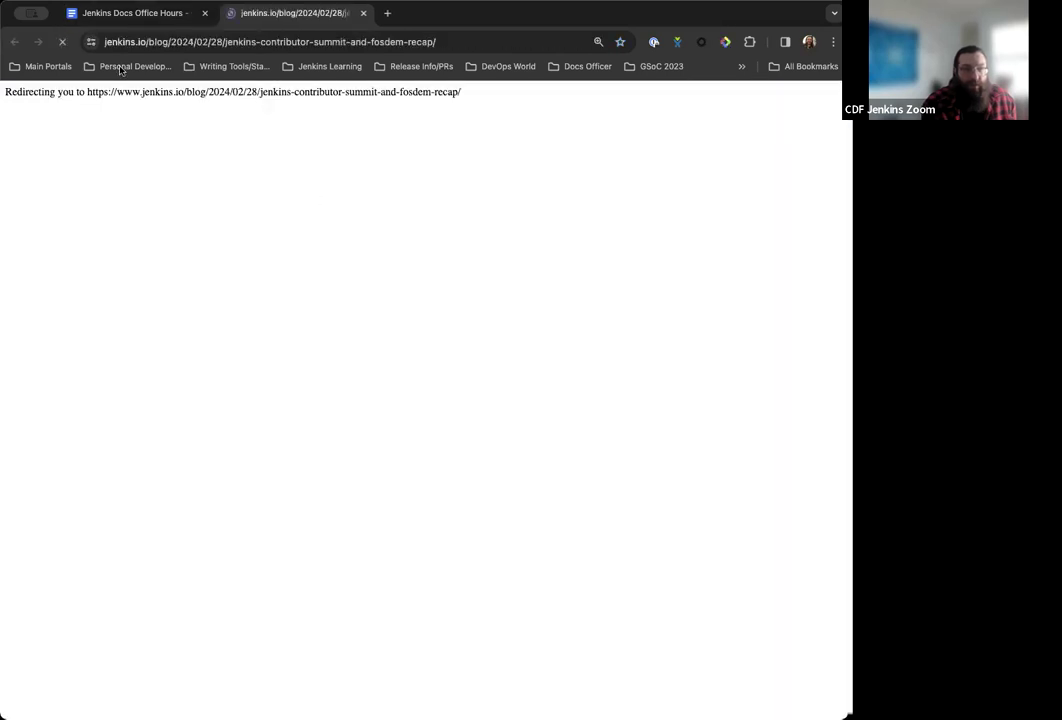
pyautogui.click(100, 14)
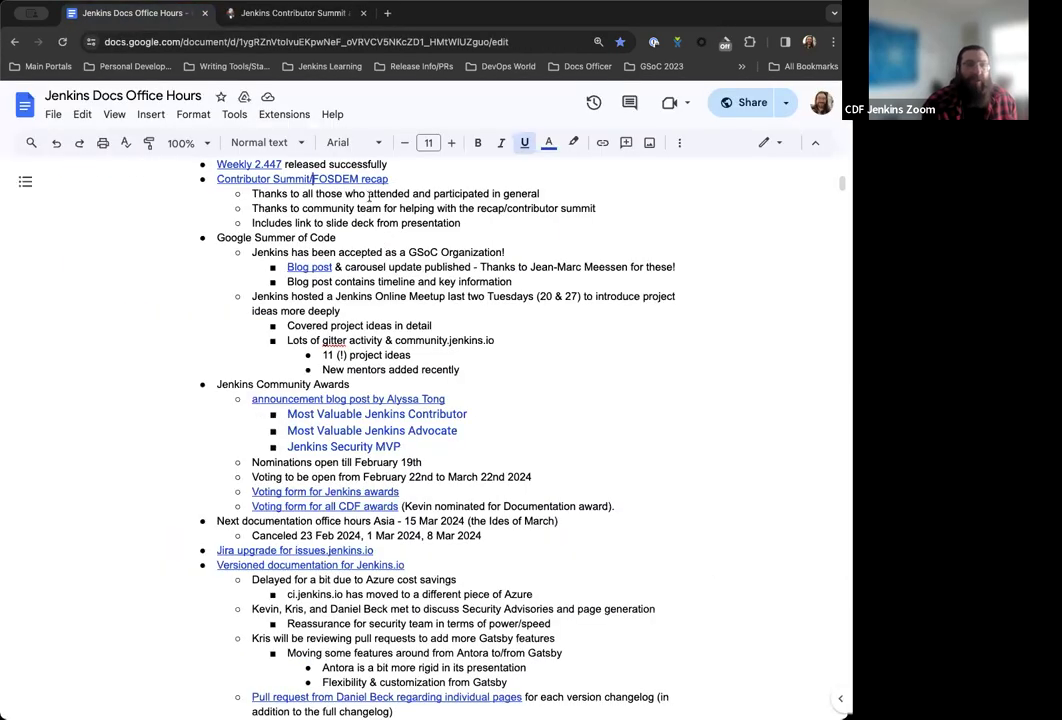
pyautogui.click(295, 13)
# Step: Scroll down through the whole recap post, then back up toward its title
pyautogui.scroll(-1, 352, 302)
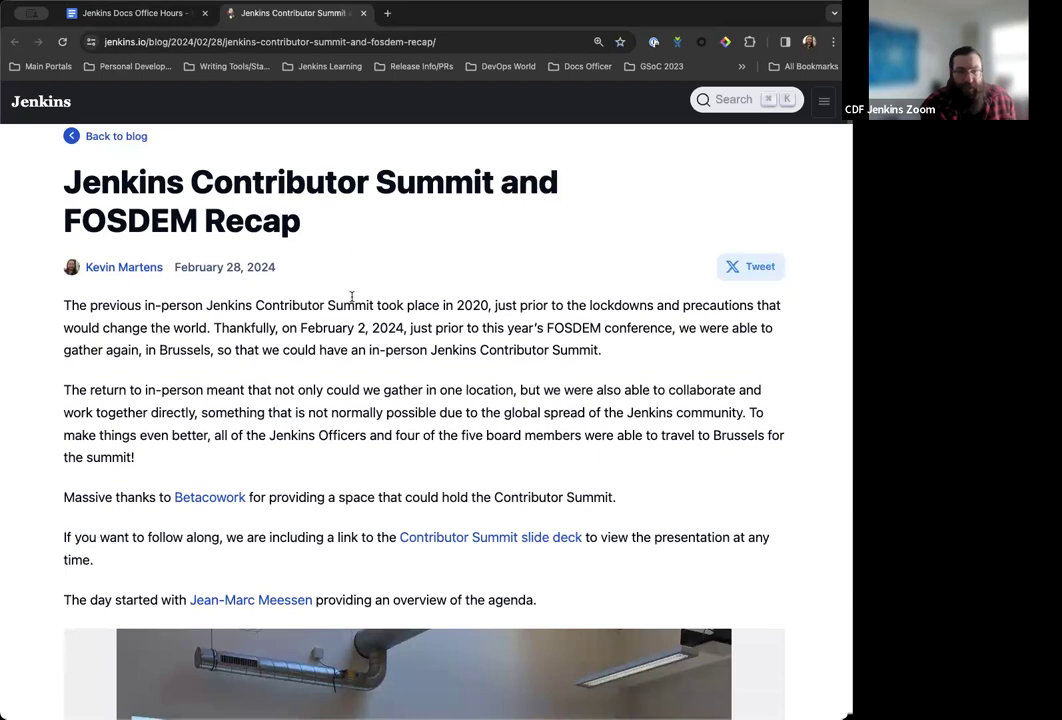
pyautogui.scroll(-5, 352, 302)
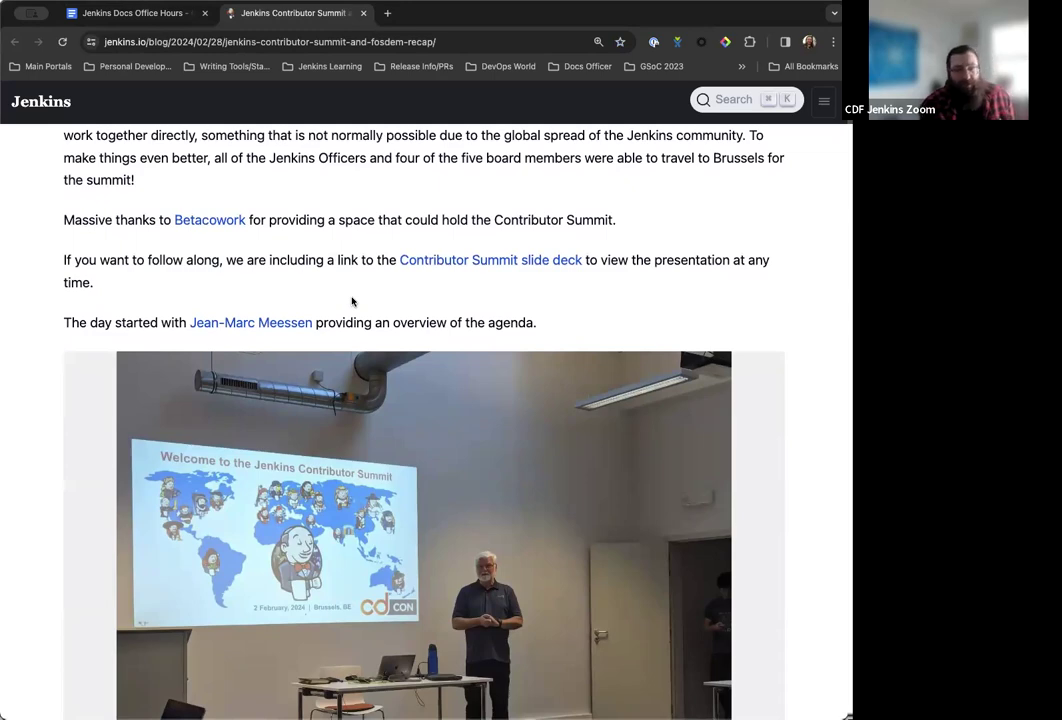
pyautogui.scroll(-20, 352, 301)
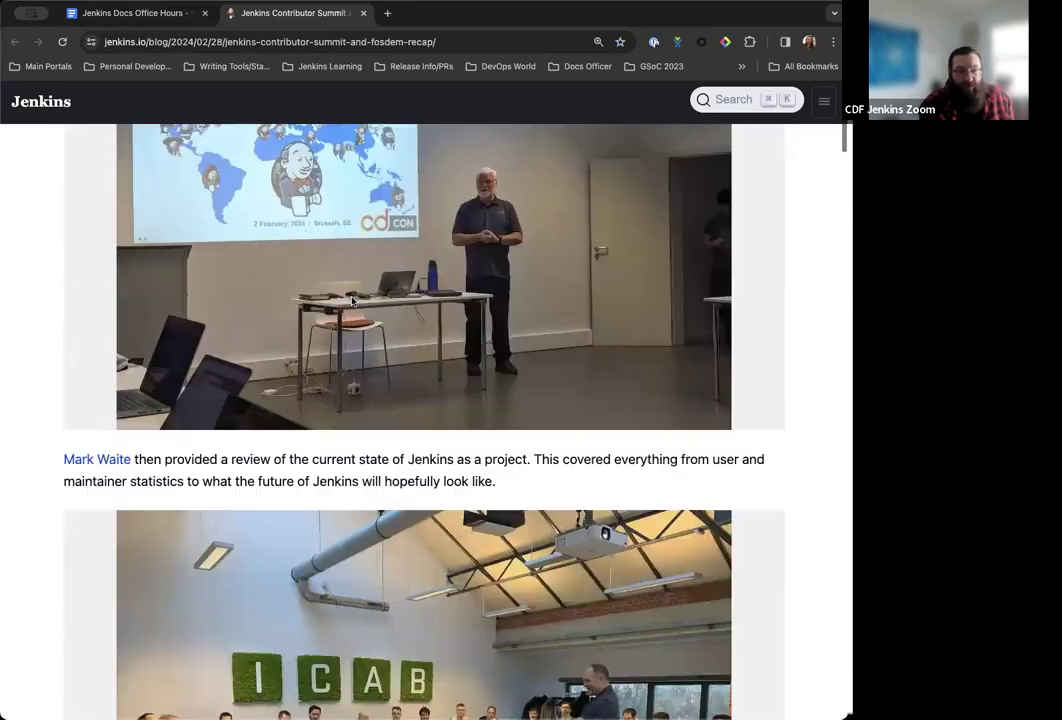
pyautogui.scroll(-20, 352, 301)
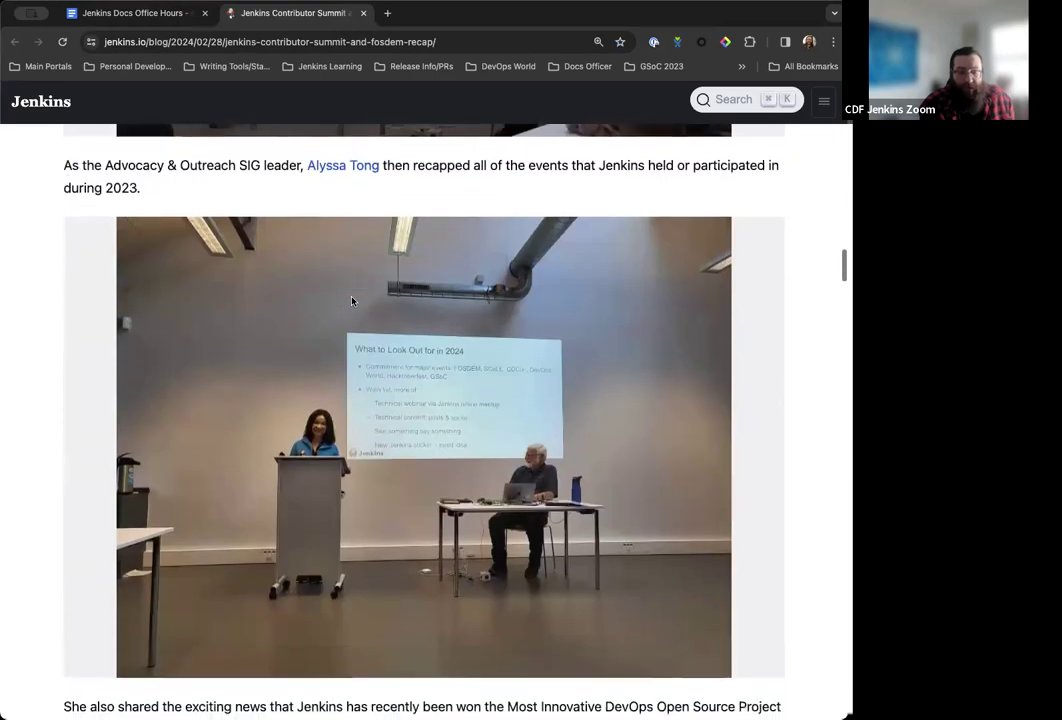
pyautogui.scroll(-20, 352, 301)
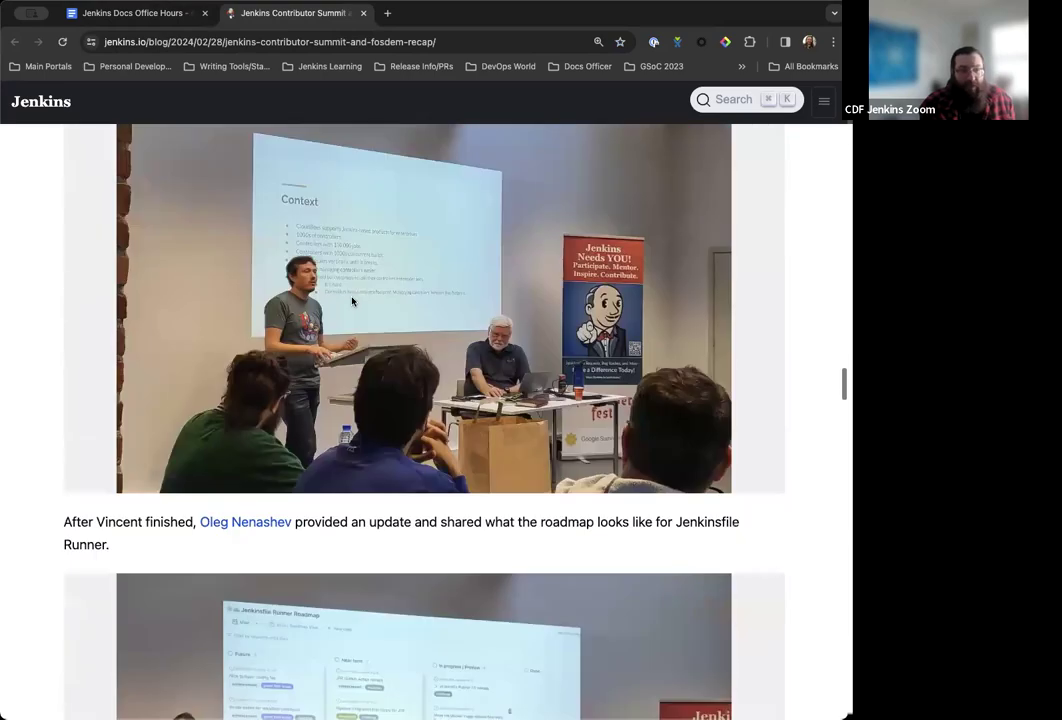
pyautogui.scroll(-20, 352, 301)
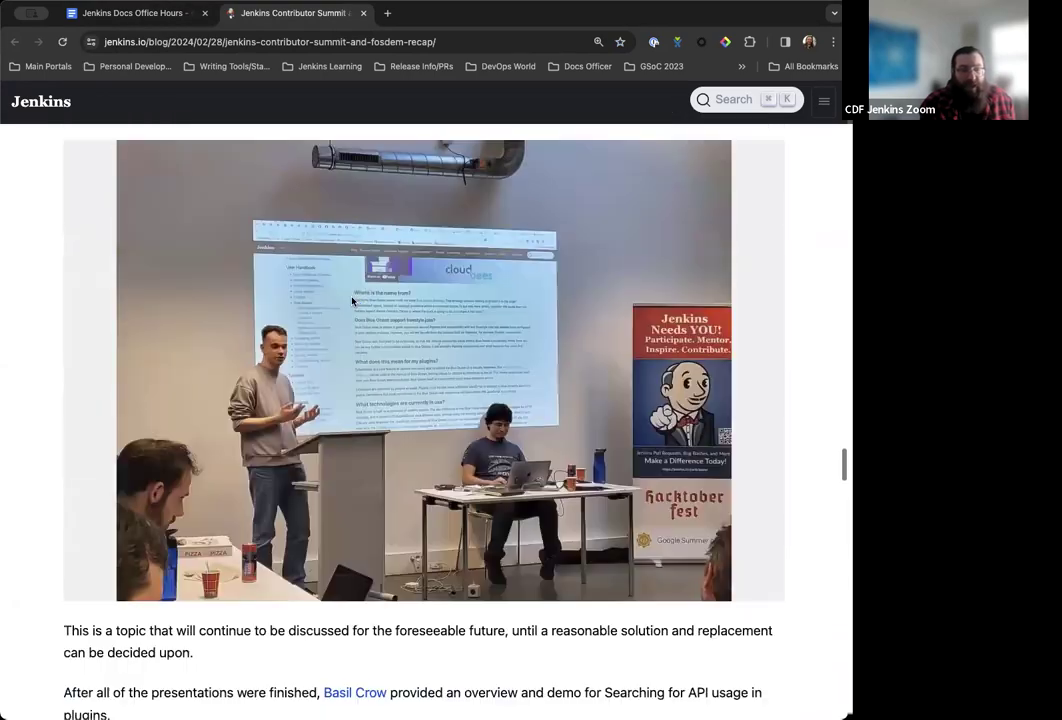
pyautogui.scroll(-20, 352, 301)
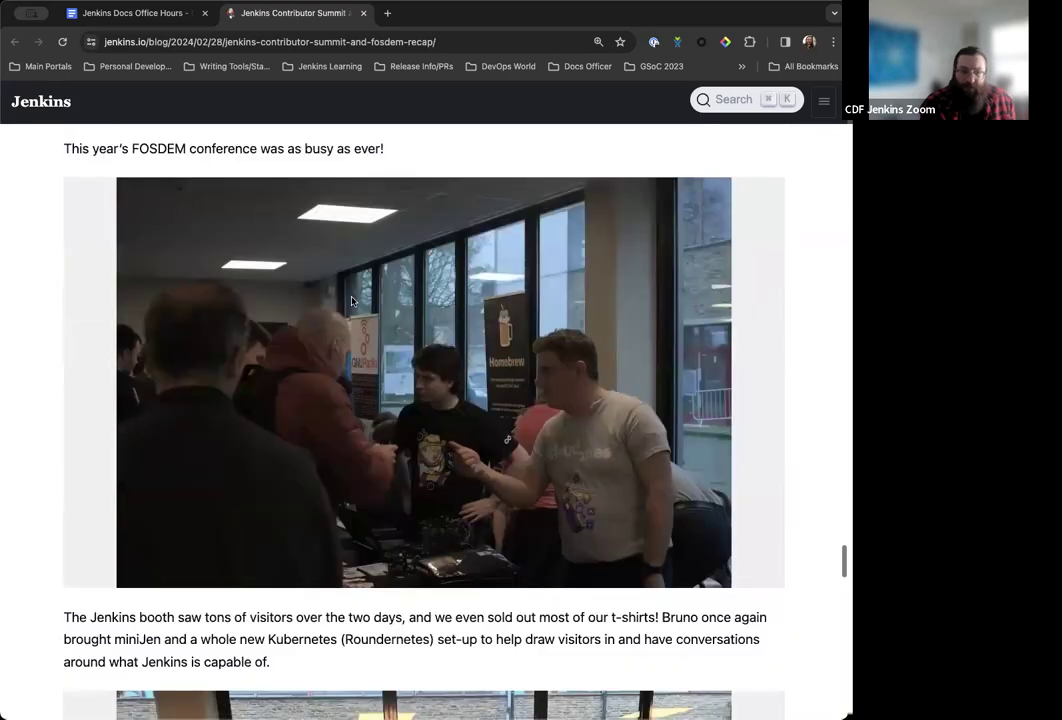
pyautogui.scroll(-3, 352, 301)
pyautogui.scroll(8, 352, 301)
pyautogui.scroll(20, 352, 301)
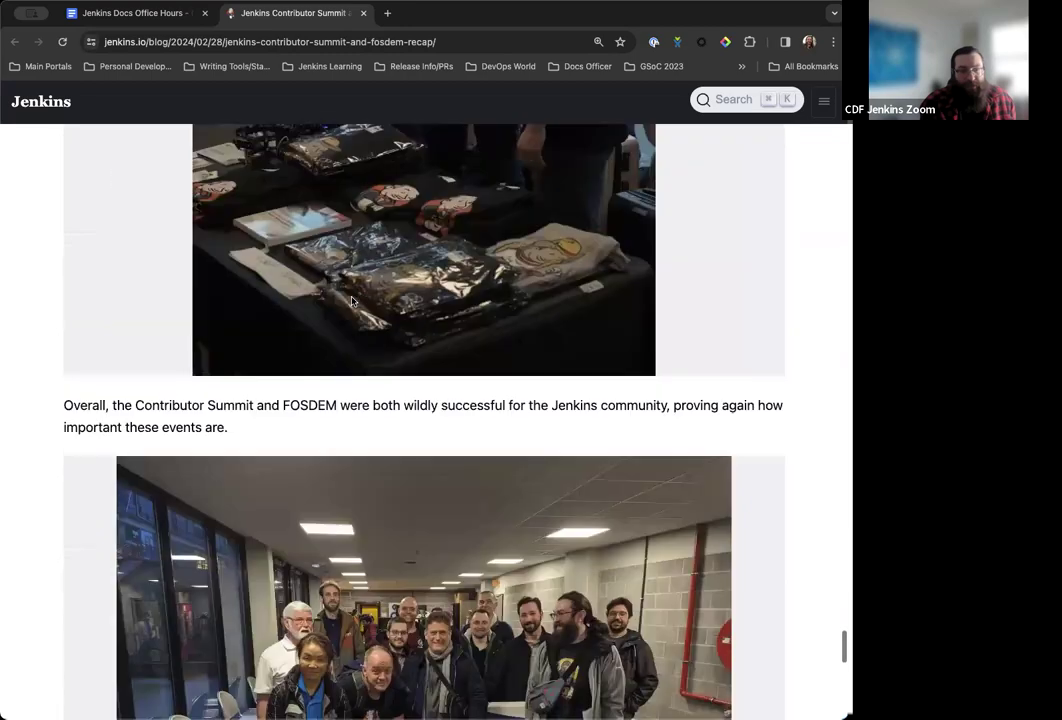
pyautogui.scroll(15, 352, 301)
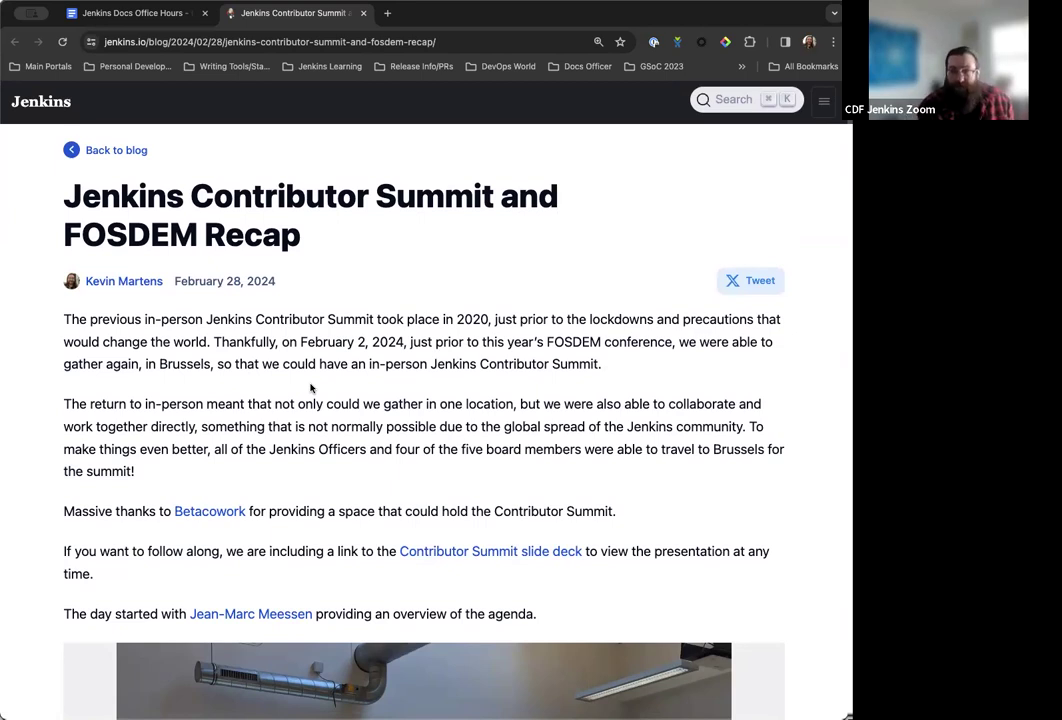
# Step: Scroll through the recap post's sections and photos down to its concluding paragraph
pyautogui.scroll(-3, 311, 388)
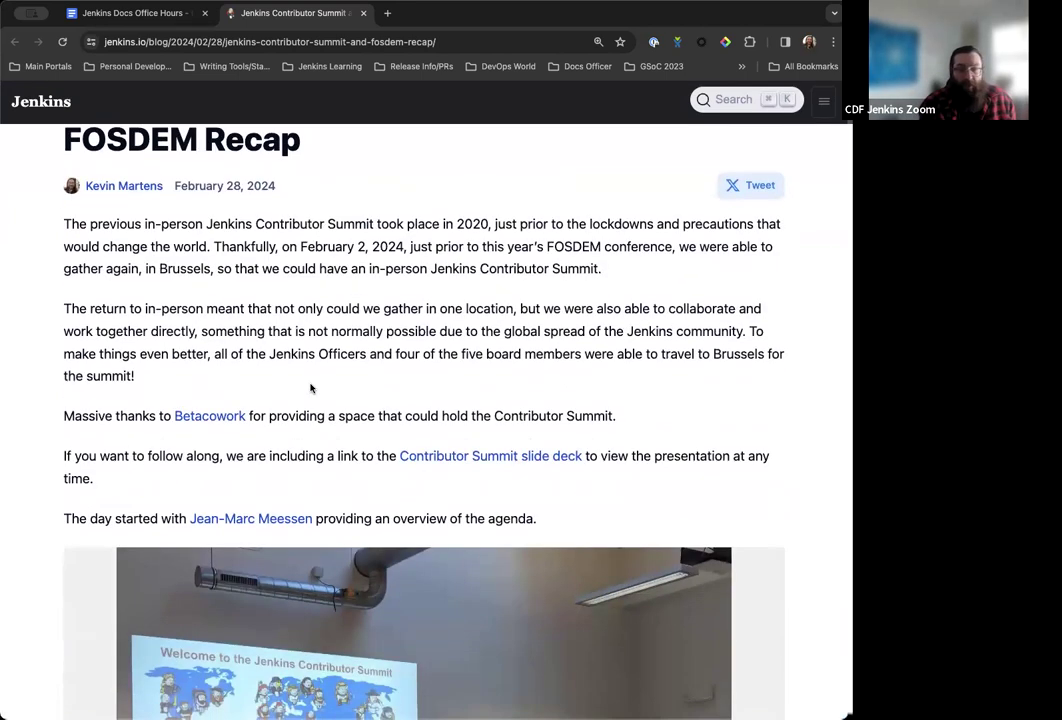
pyautogui.scroll(3, 422, 330)
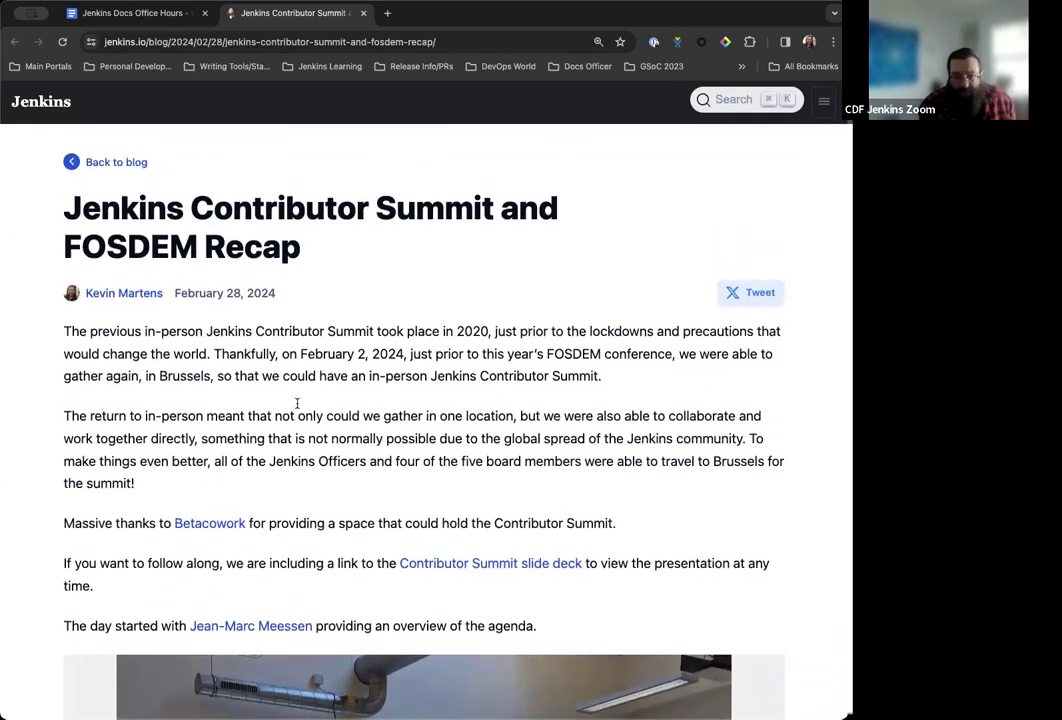
pyautogui.scroll(-1, 295, 410)
pyautogui.scroll(-2, 322, 367)
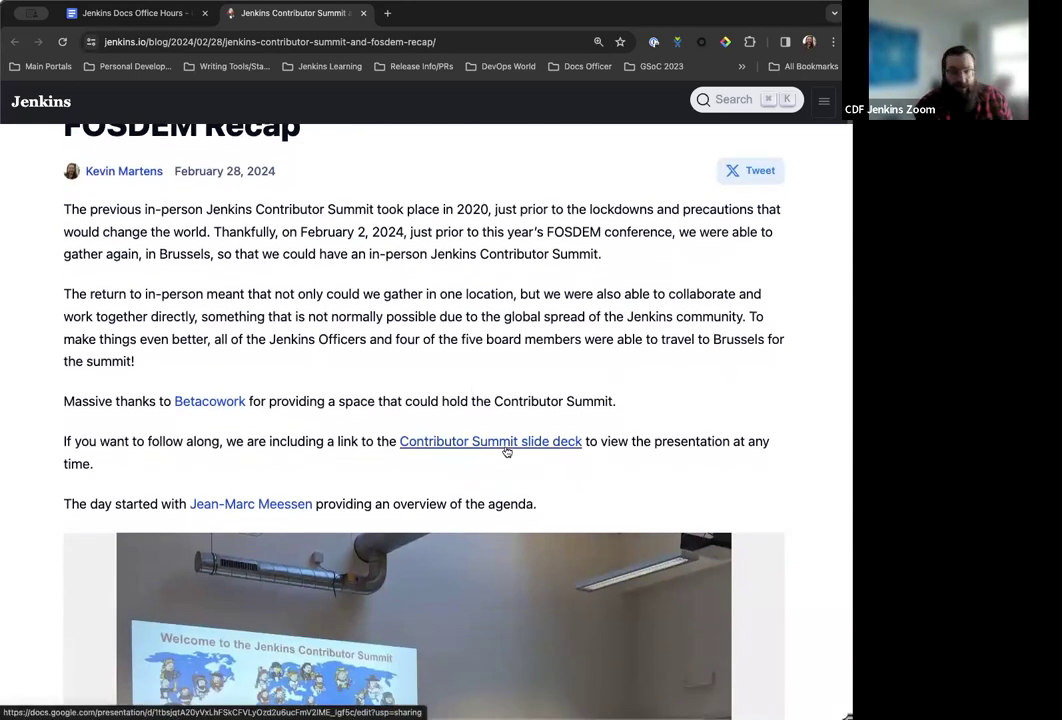
pyautogui.scroll(-5, 505, 450)
pyautogui.scroll(-15, 474, 437)
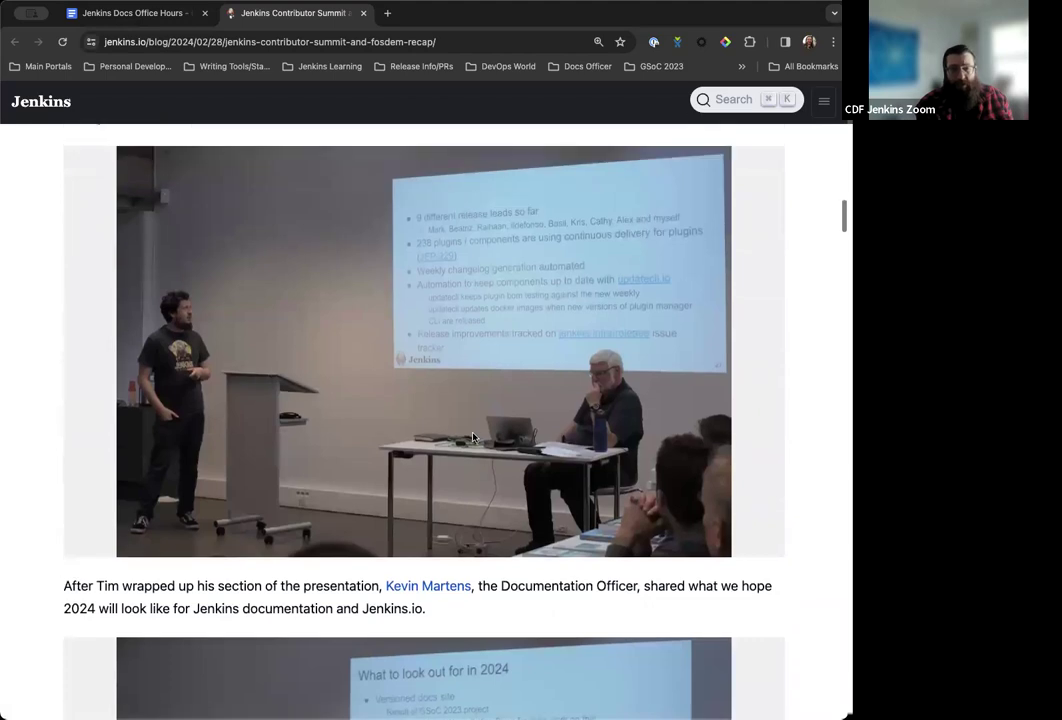
pyautogui.scroll(20, 473, 437)
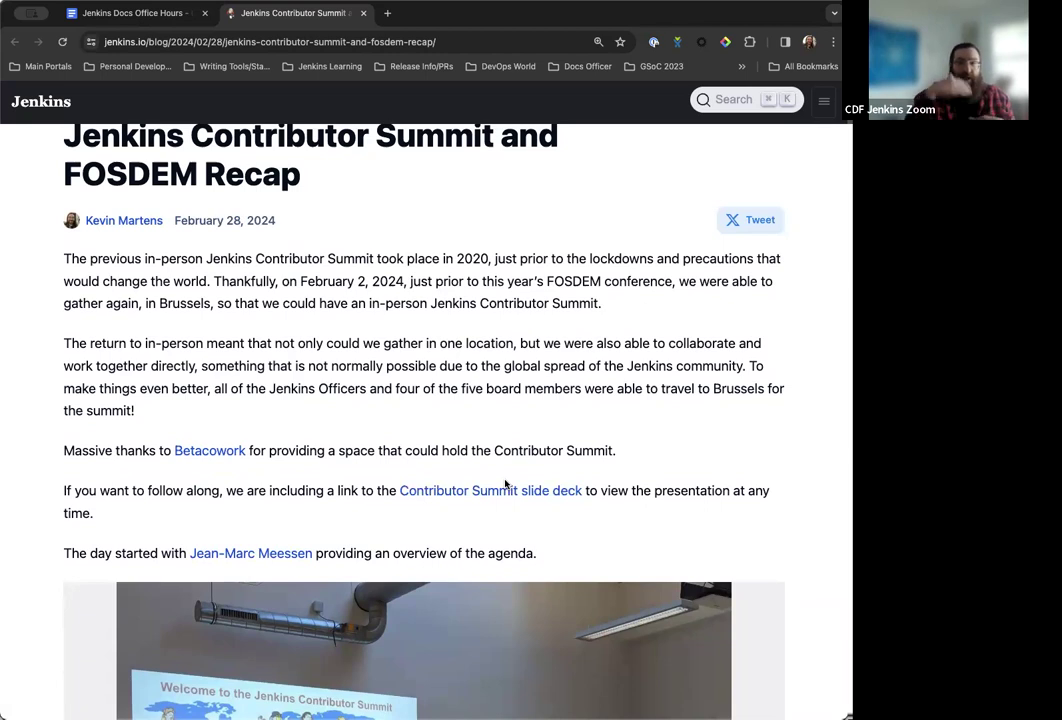
pyautogui.scroll(-1, 505, 484)
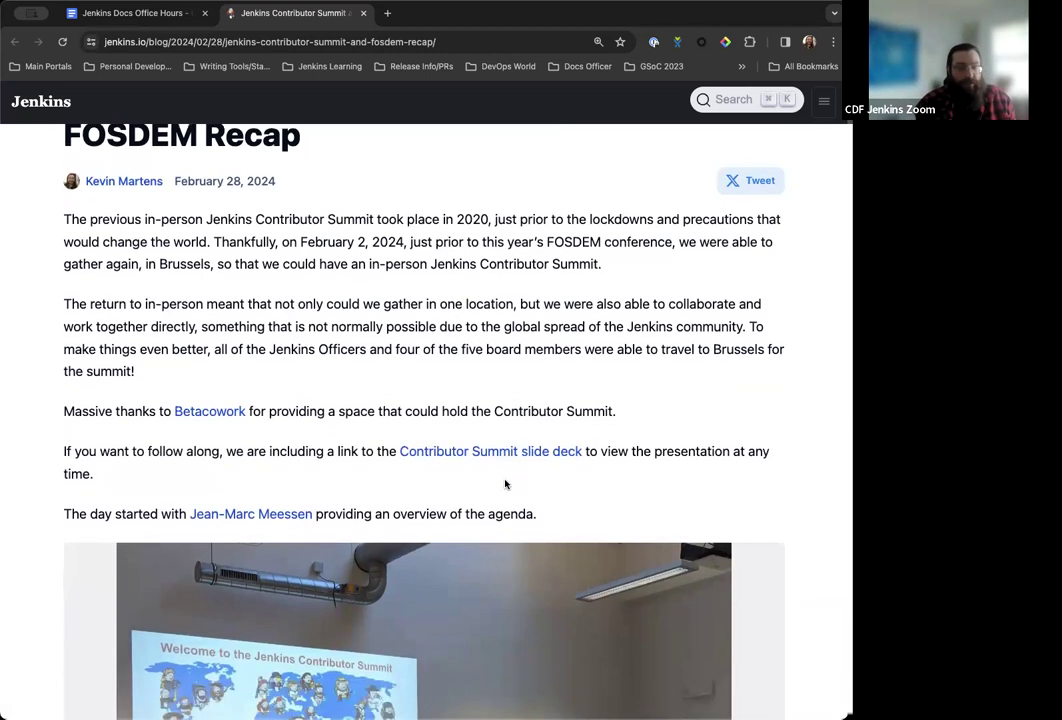
pyautogui.scroll(-2, 218, 401)
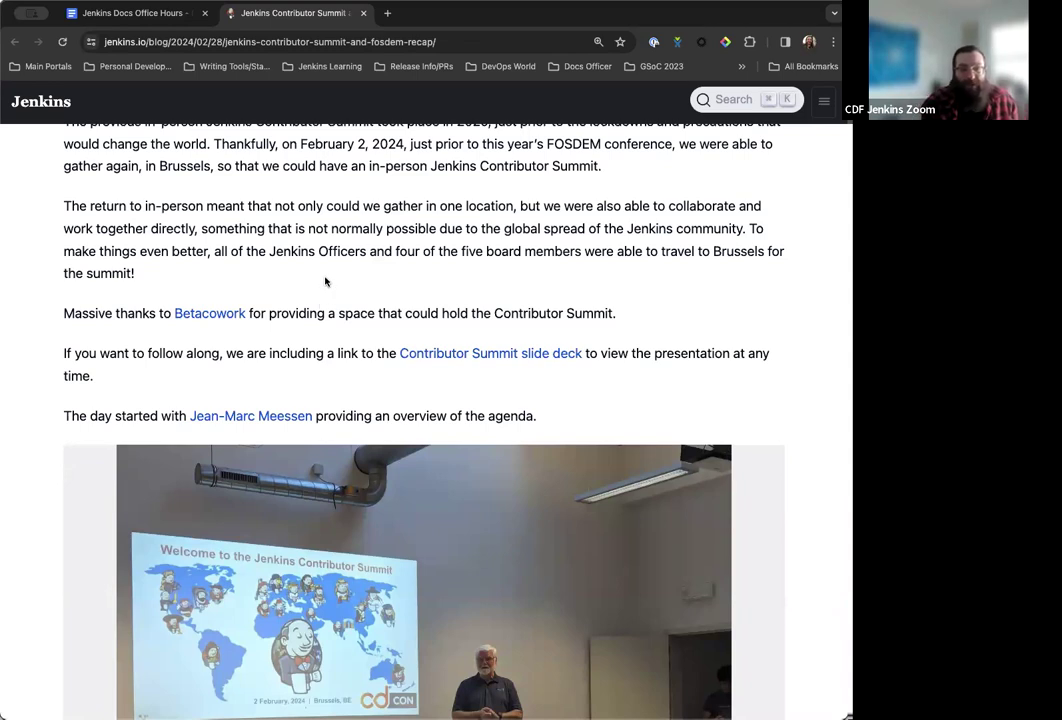
pyautogui.scroll(-10, 325, 281)
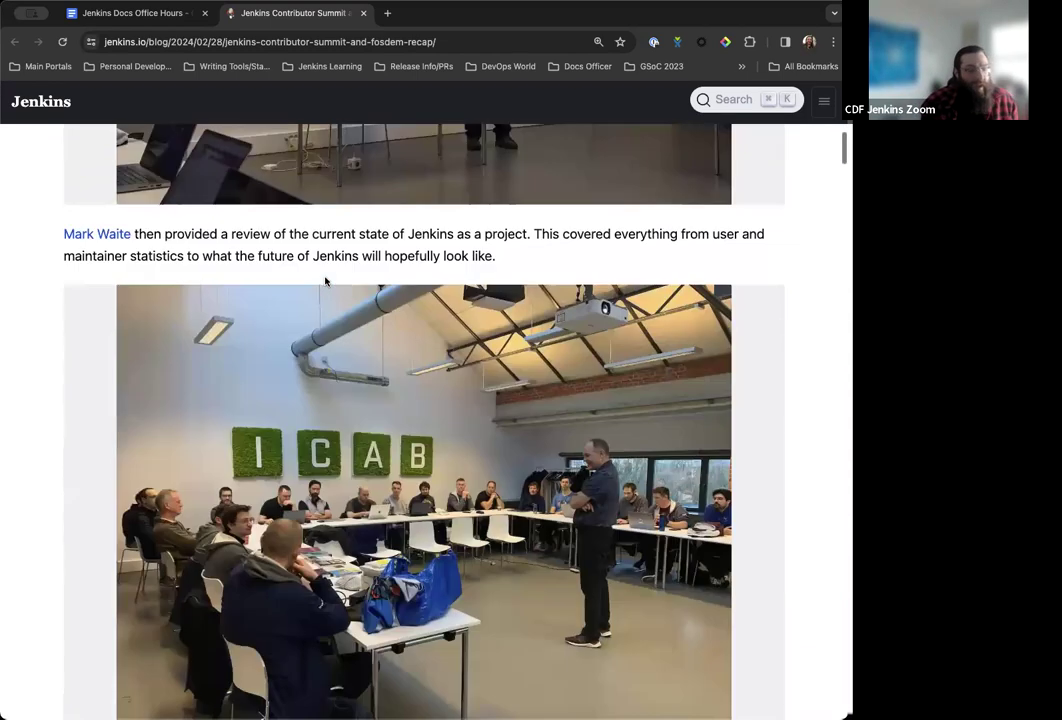
pyautogui.scroll(-20, 325, 281)
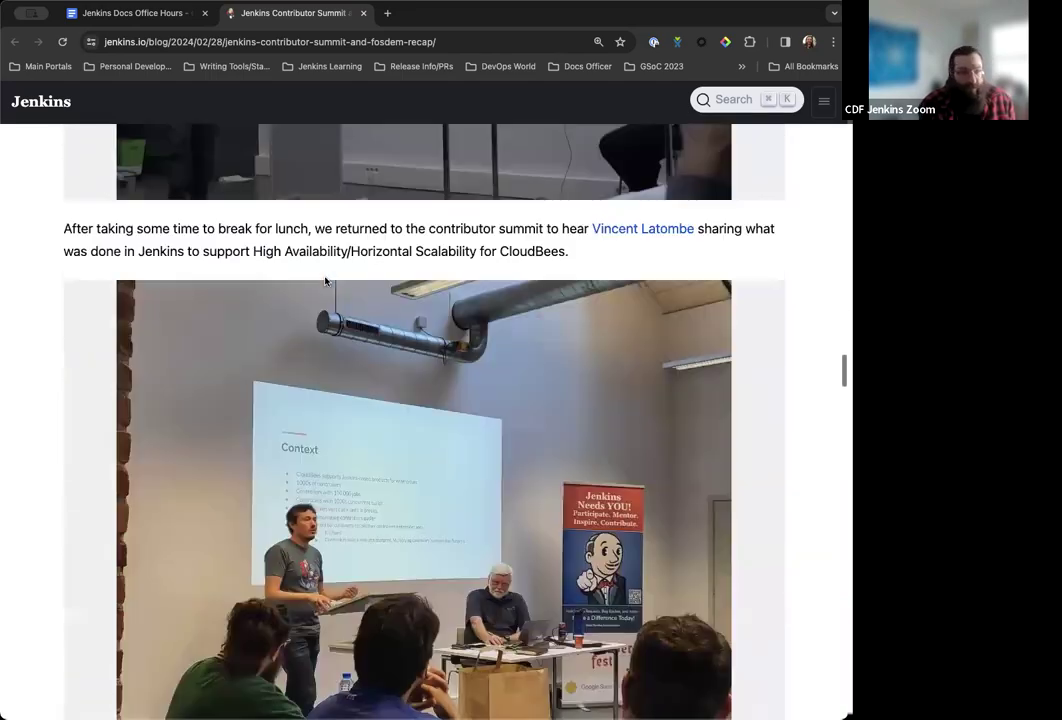
pyautogui.scroll(-15, 325, 281)
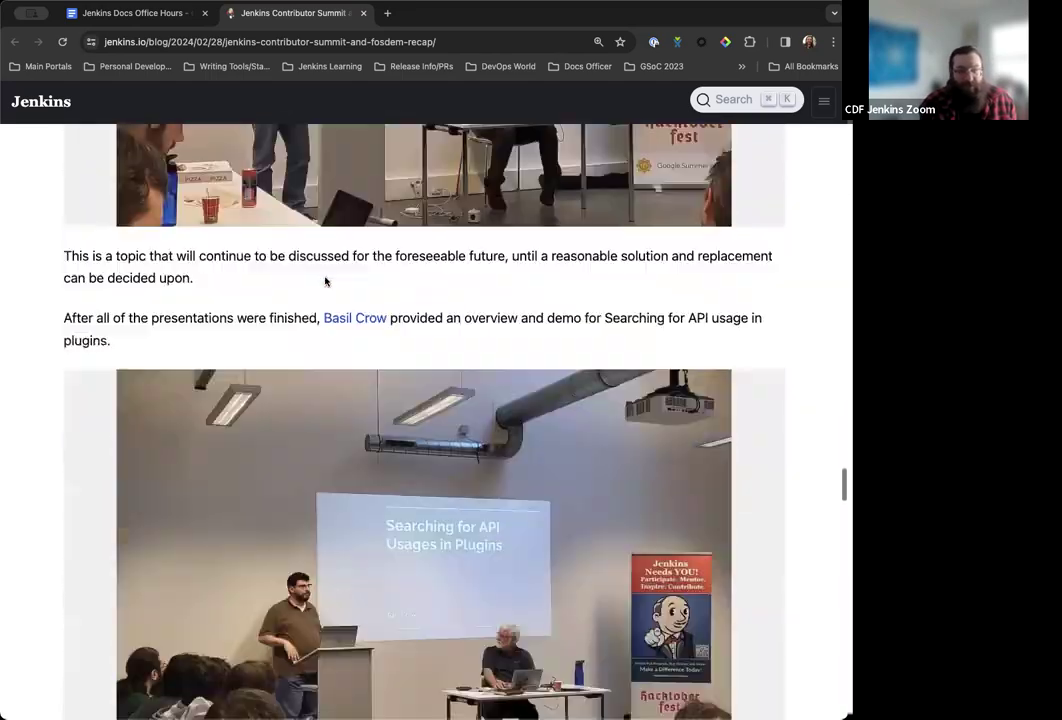
pyautogui.scroll(-15, 325, 281)
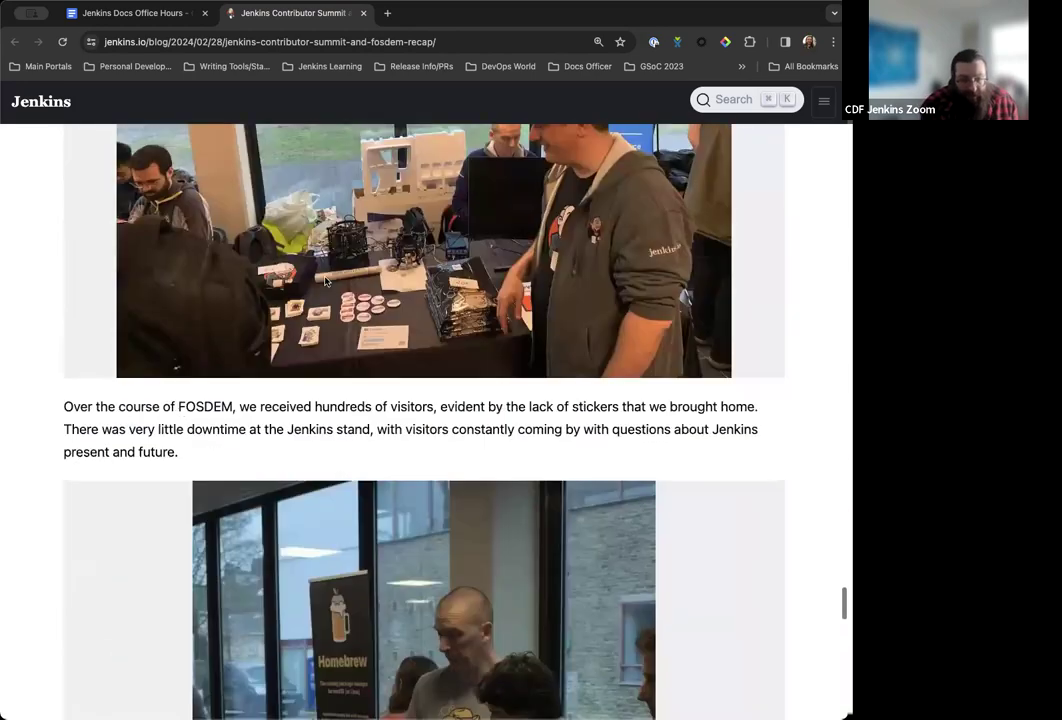
pyautogui.scroll(-15, 325, 281)
pyautogui.scroll(8, 325, 281)
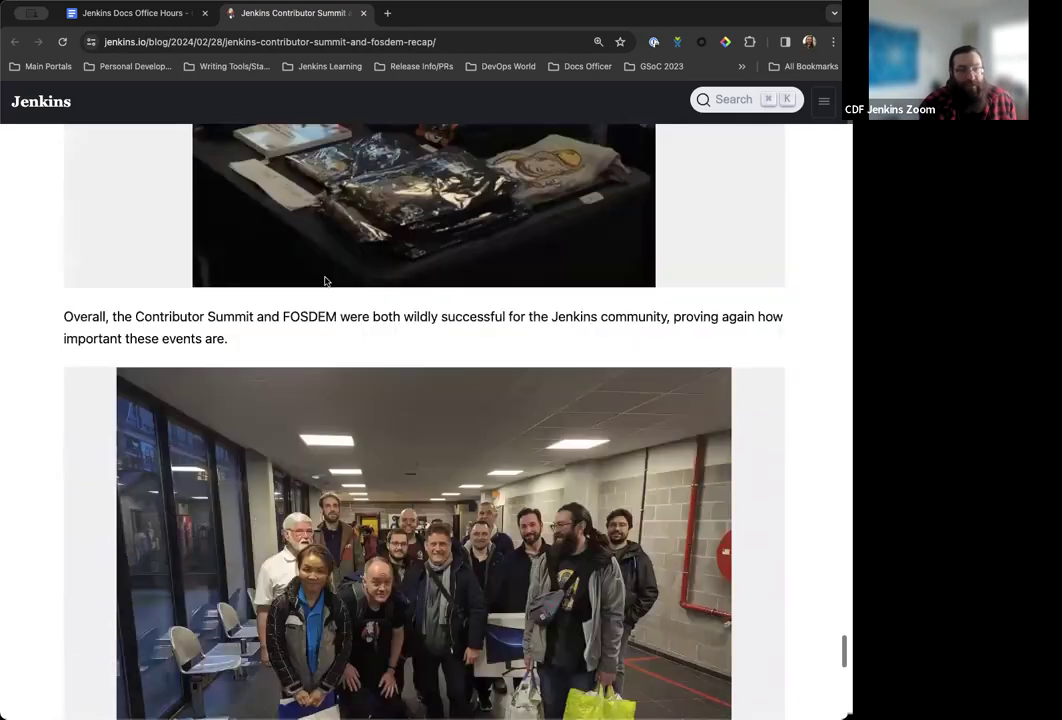
pyautogui.click(130, 13)
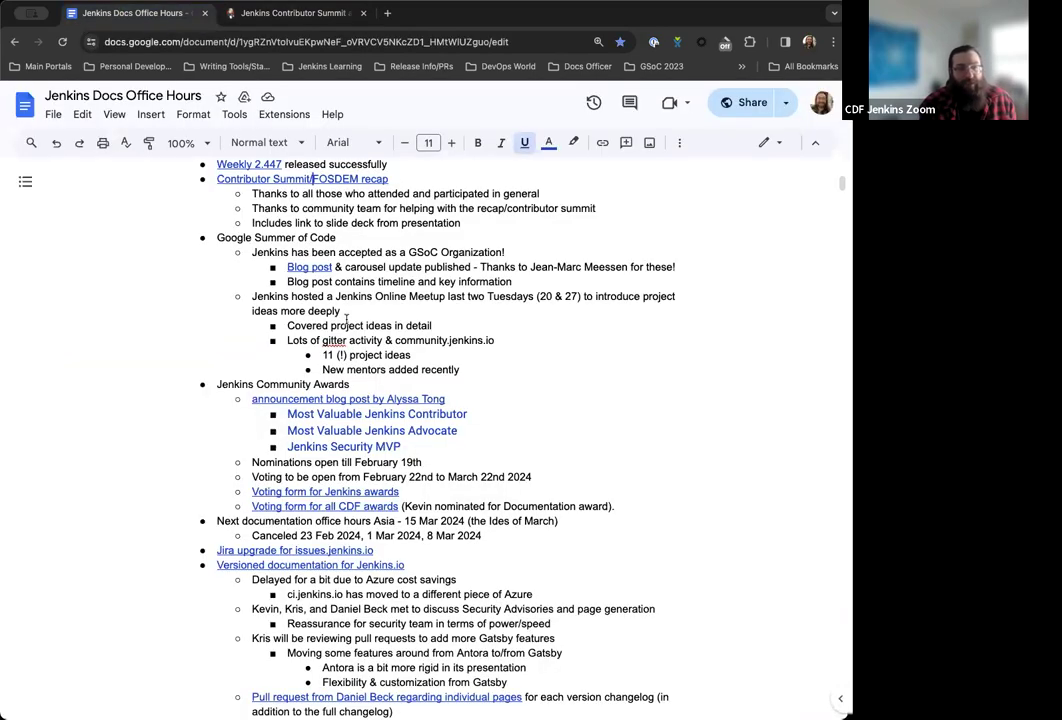
pyautogui.scroll(1, 337, 211)
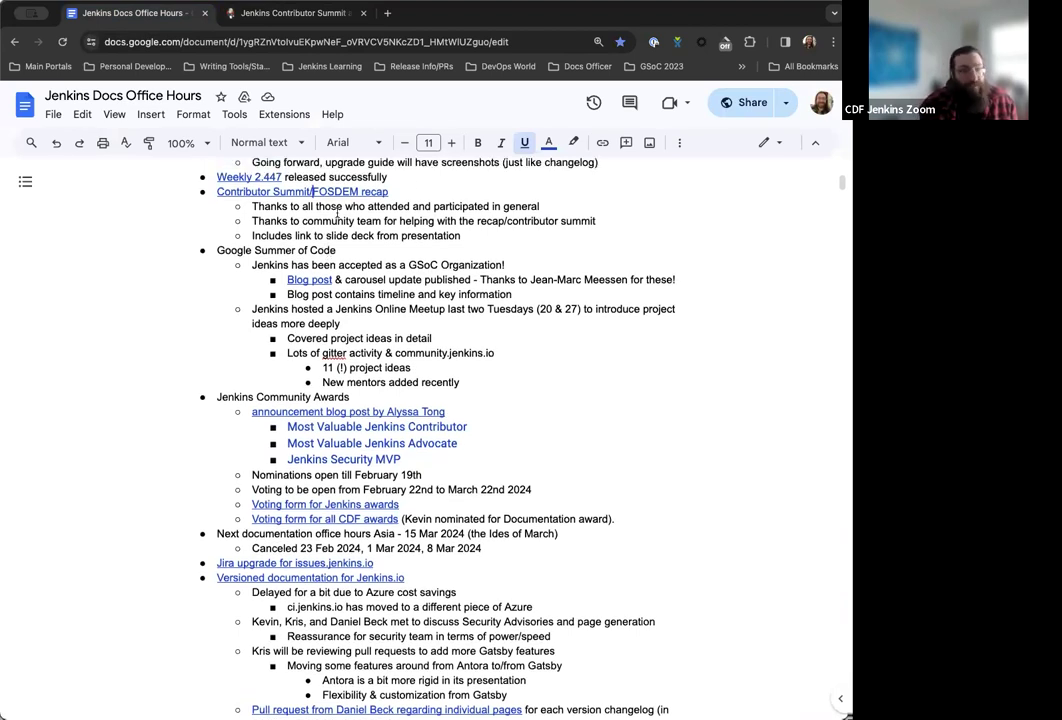
pyautogui.scroll(-4, 345, 206)
pyautogui.scroll(-2, 375, 228)
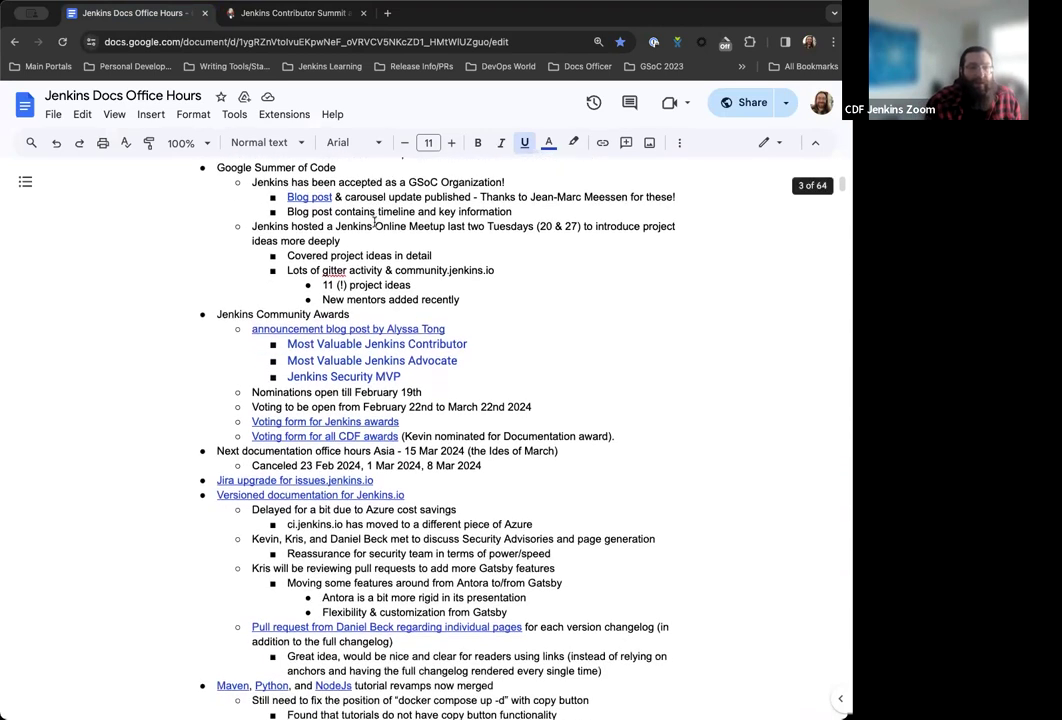
pyautogui.scroll(1, 375, 224)
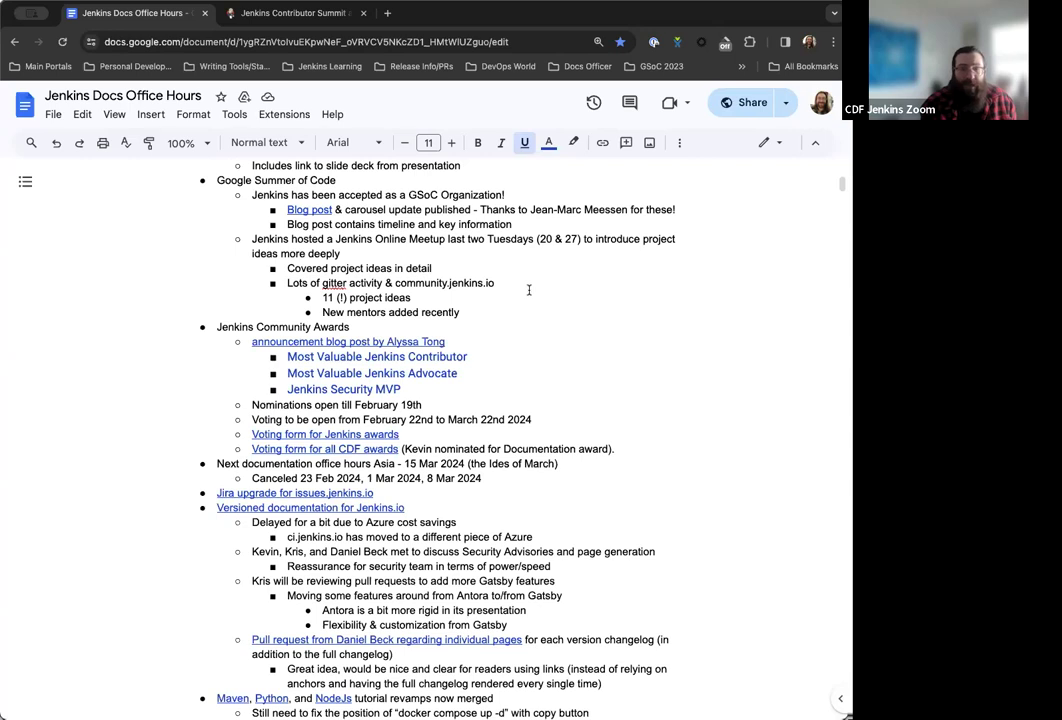
pyautogui.scroll(-1, 529, 290)
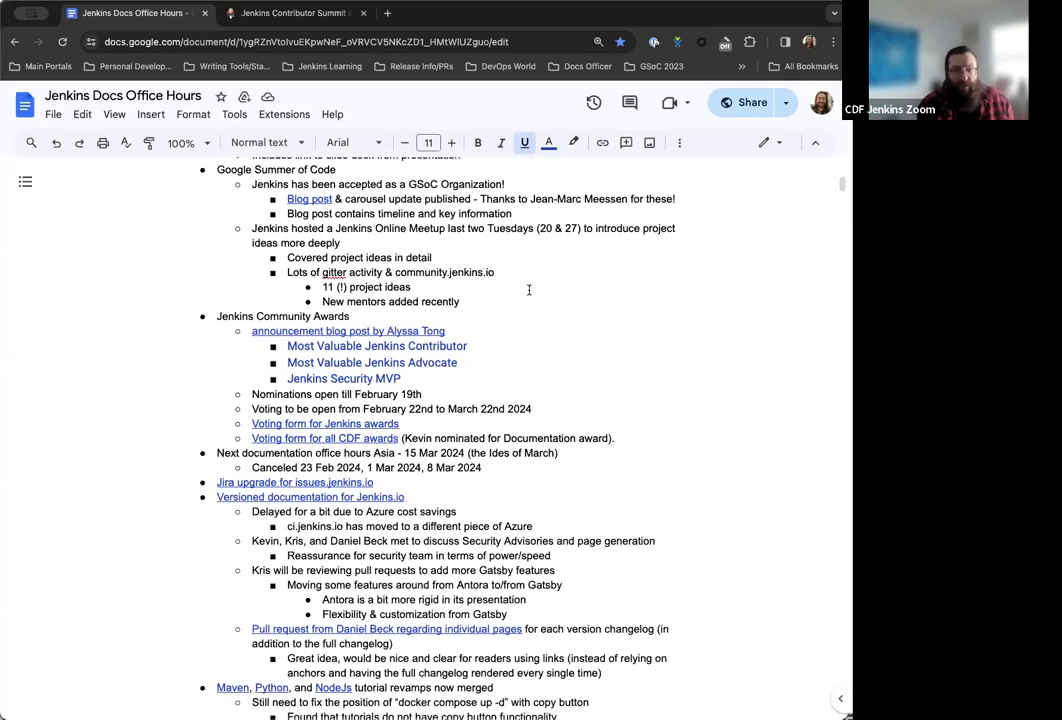
pyautogui.scroll(3, 529, 290)
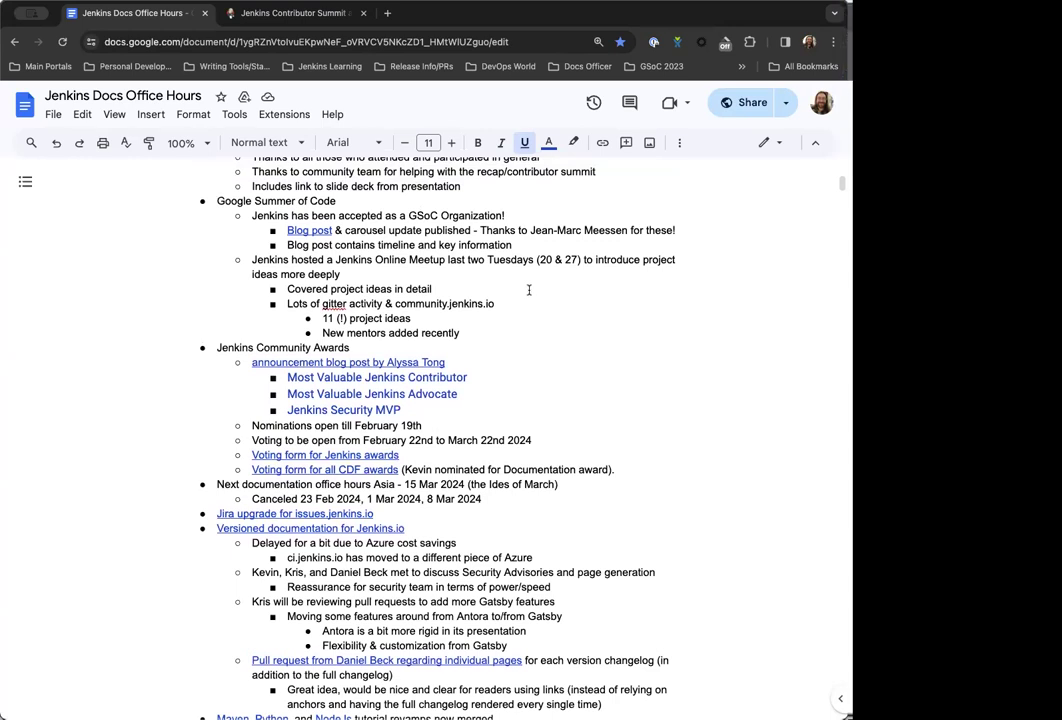
# Step: Replace '11 (!)' in the GSoC bullet with '9 good quality/better chance at success'
pyautogui.click(328, 320)
pyautogui.press('BackSpace')
pyautogui.press('BackSpace')
pyautogui.write('9')
pyautogui.moveTo(345, 318); pyautogui.dragTo(330, 318)
pyautogui.press('BackSpace')
pyautogui.write('good qual')
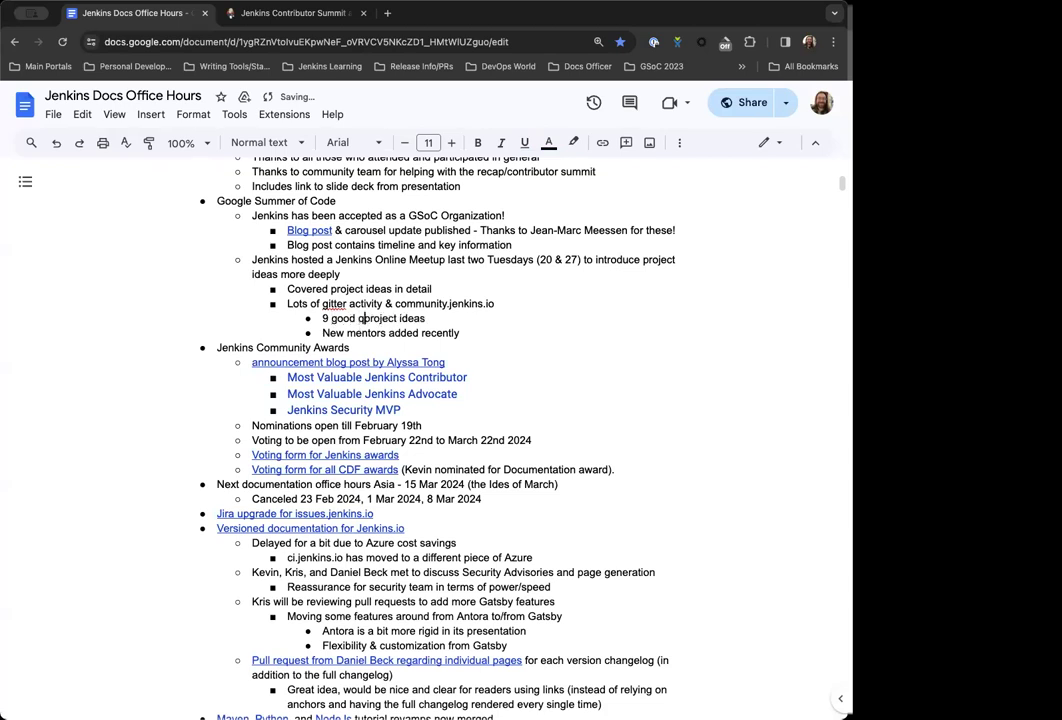
pyautogui.write('ity/better')
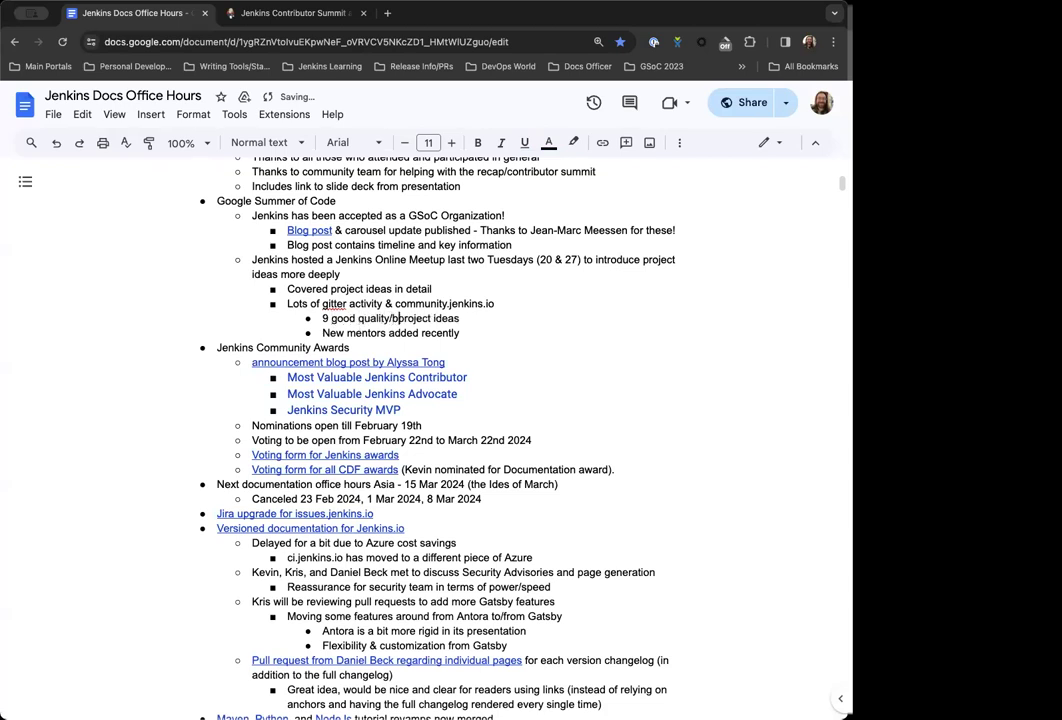
pyautogui.write(' chance at succe')
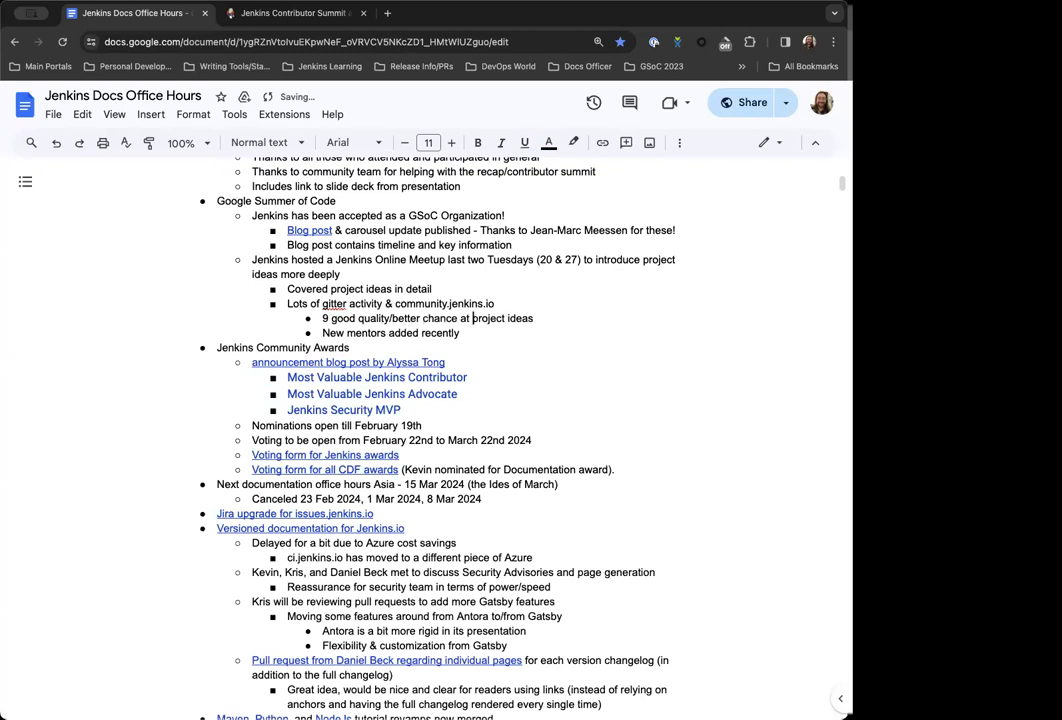
pyautogui.write('ss')
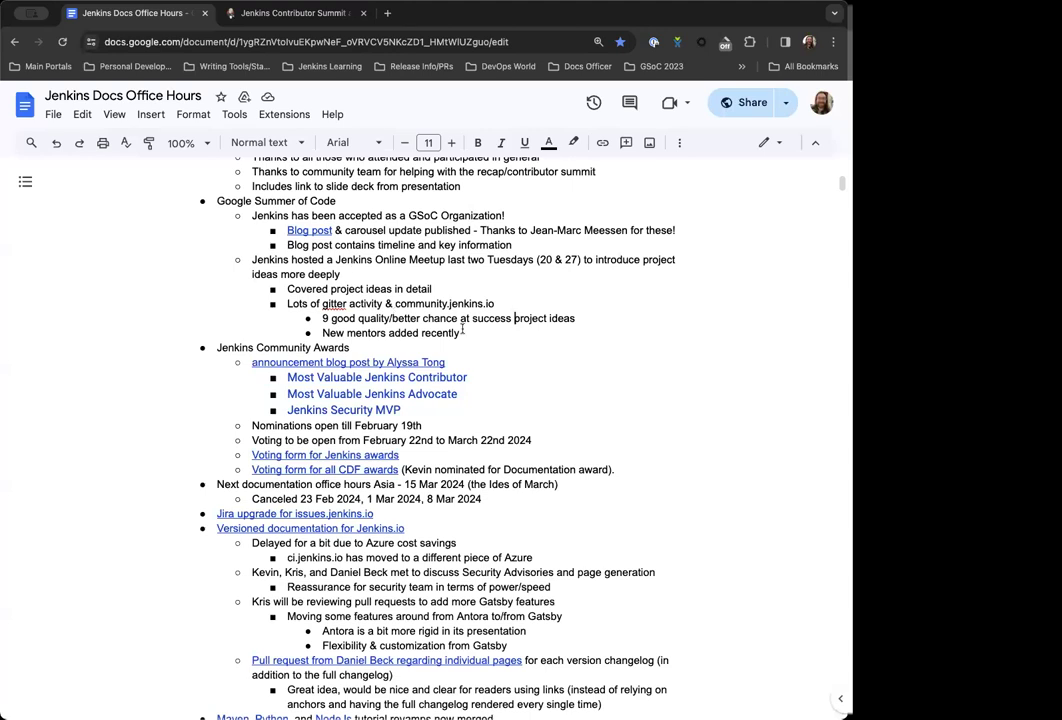
# Step: Add the bullet '2 contributors from last year returning as mentors this year' with an indented sub-bullet
pyautogui.click(483, 328)
pyautogui.press('Return')
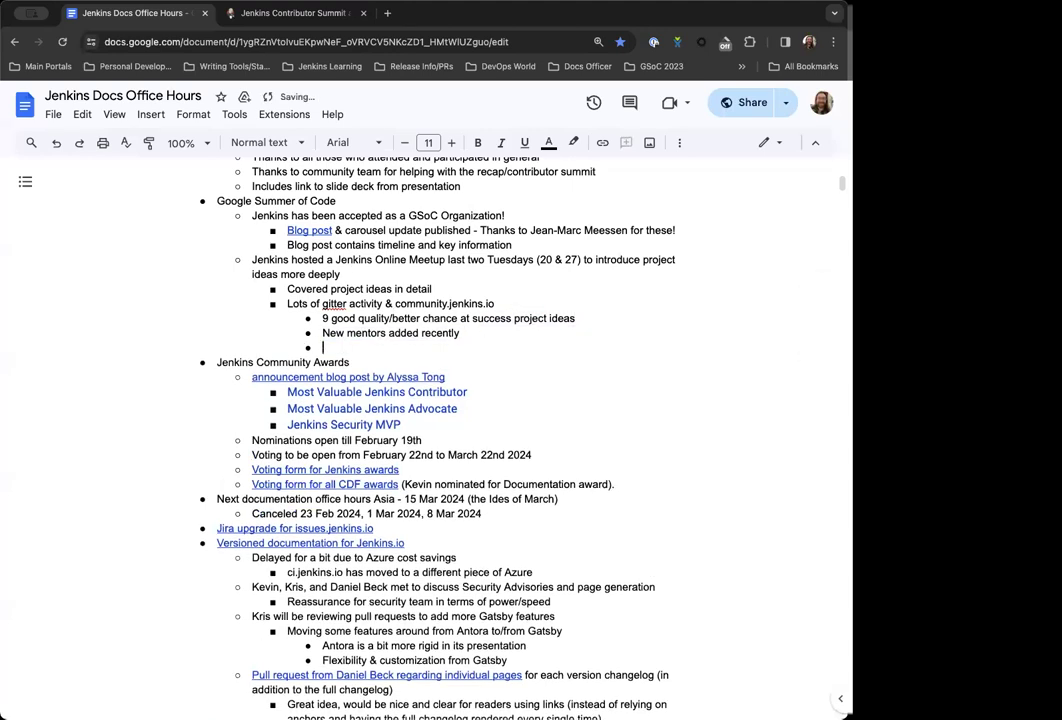
pyautogui.write('2 contributors from last year ret')
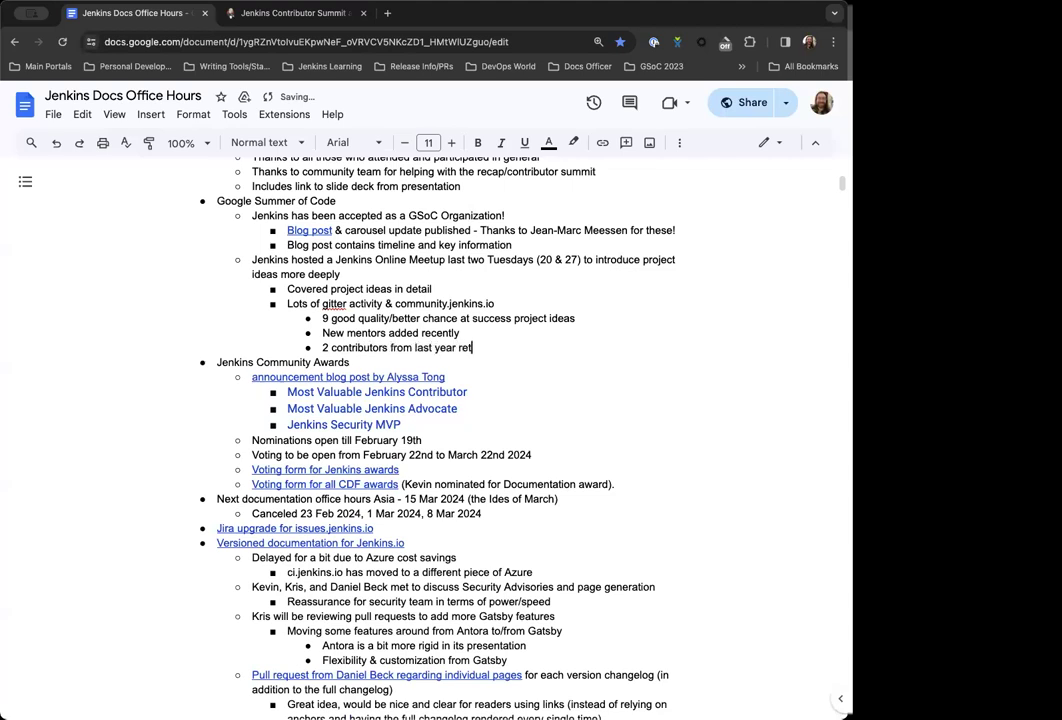
pyautogui.write('urning as mentors this year')
pyautogui.press('Return')
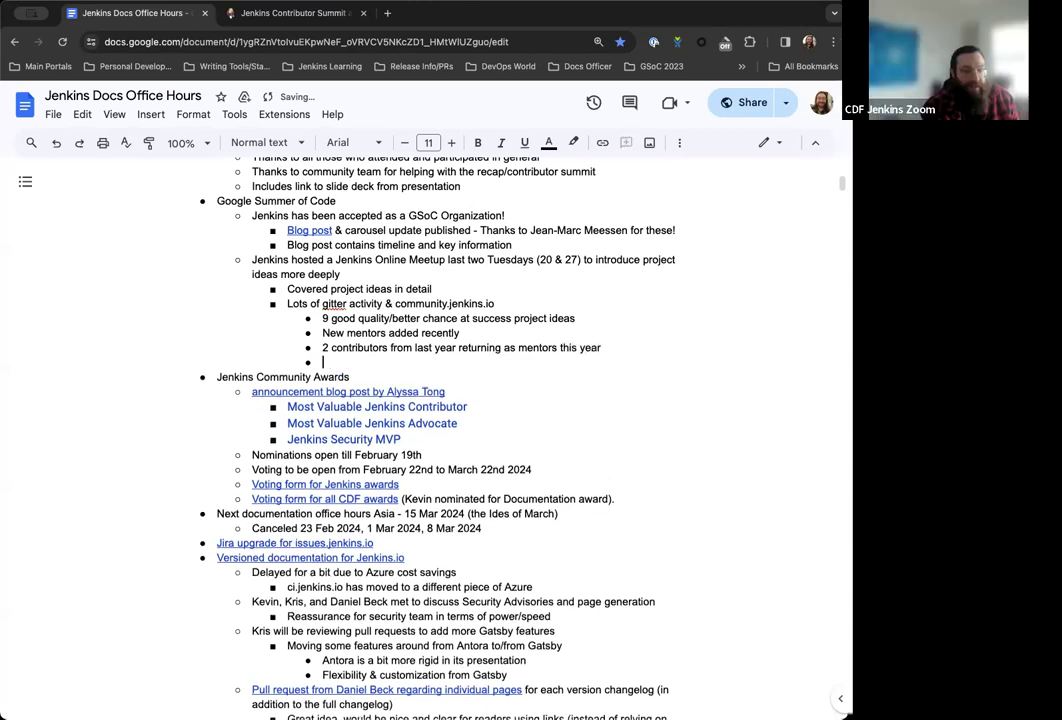
pyautogui.press('Tab')
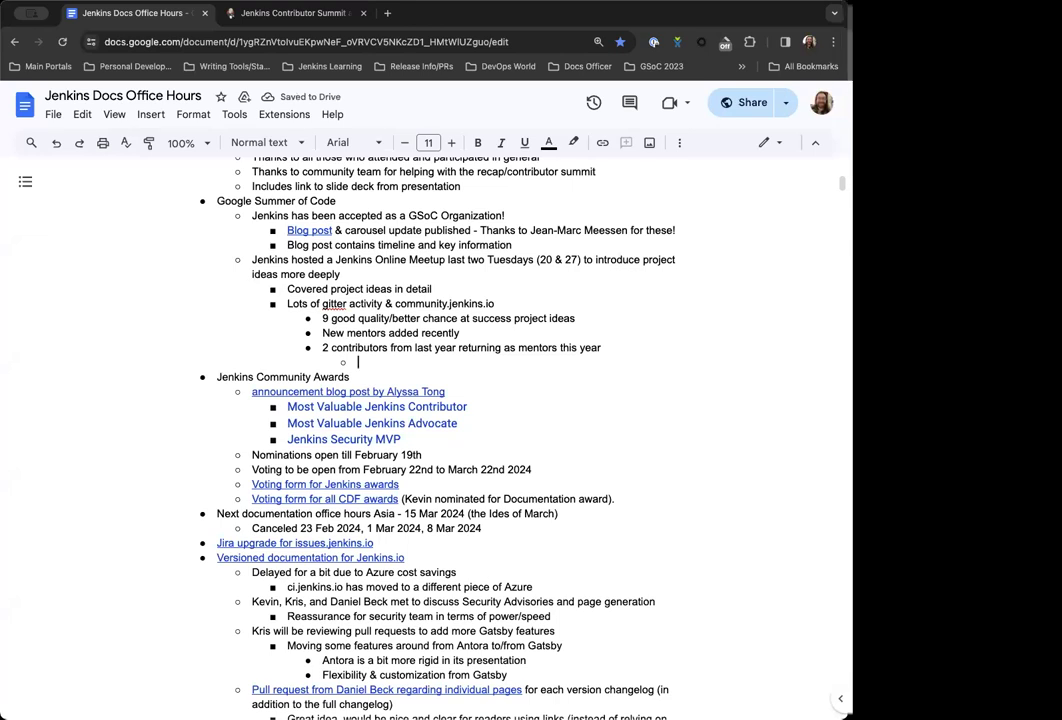
# Step: Enter each returning mentor's full name on its own sub-bullet
pyautogui.write('A')
pyautogui.press('BackSpace')
pyautogui.write('Harsh')
pyautogui.press('Return')
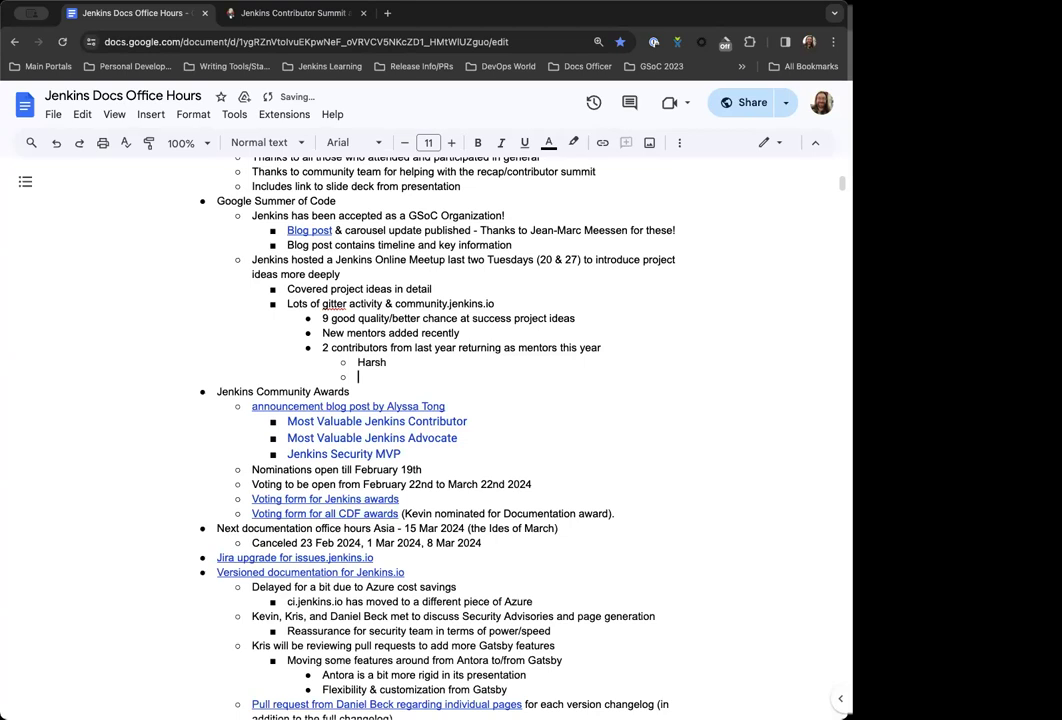
pyautogui.write('Vandit')
pyautogui.click(389, 362)
pyautogui.write('Singh')
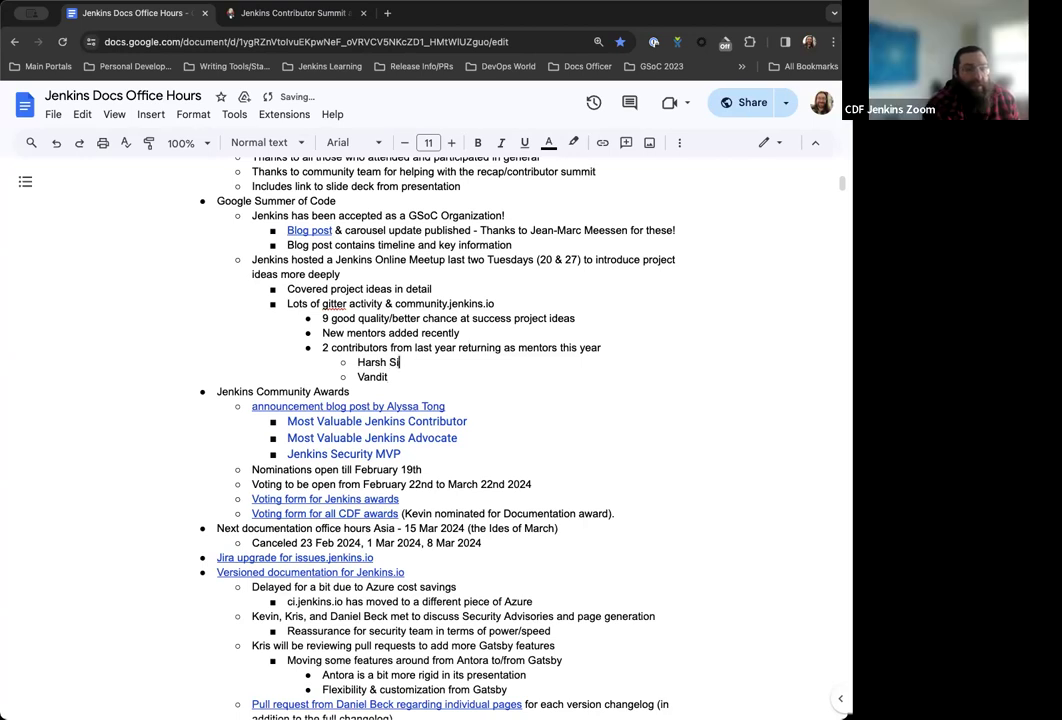
pyautogui.click(432, 374)
pyautogui.write('Singh')
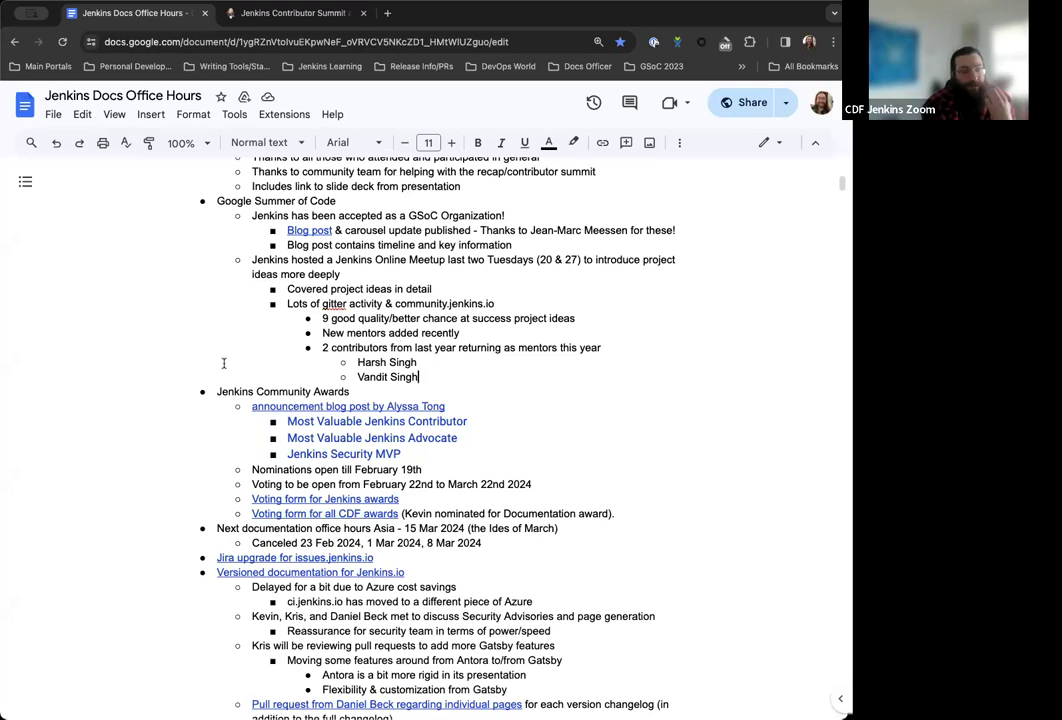
pyautogui.scroll(-1, 391, 331)
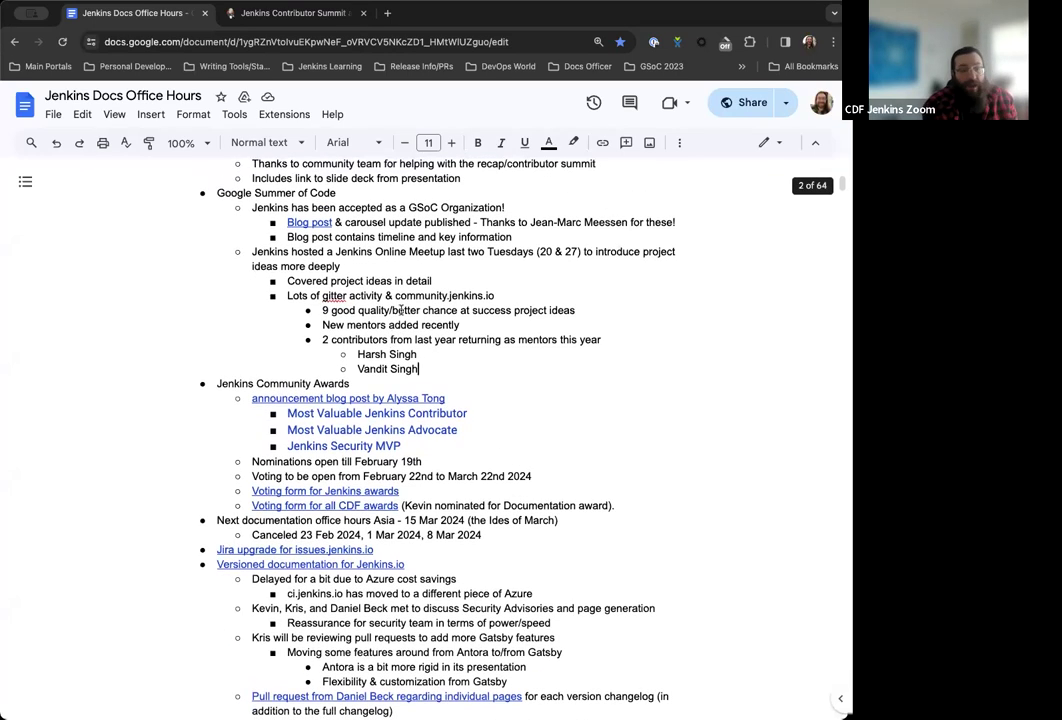
pyautogui.scroll(1, 300, 240)
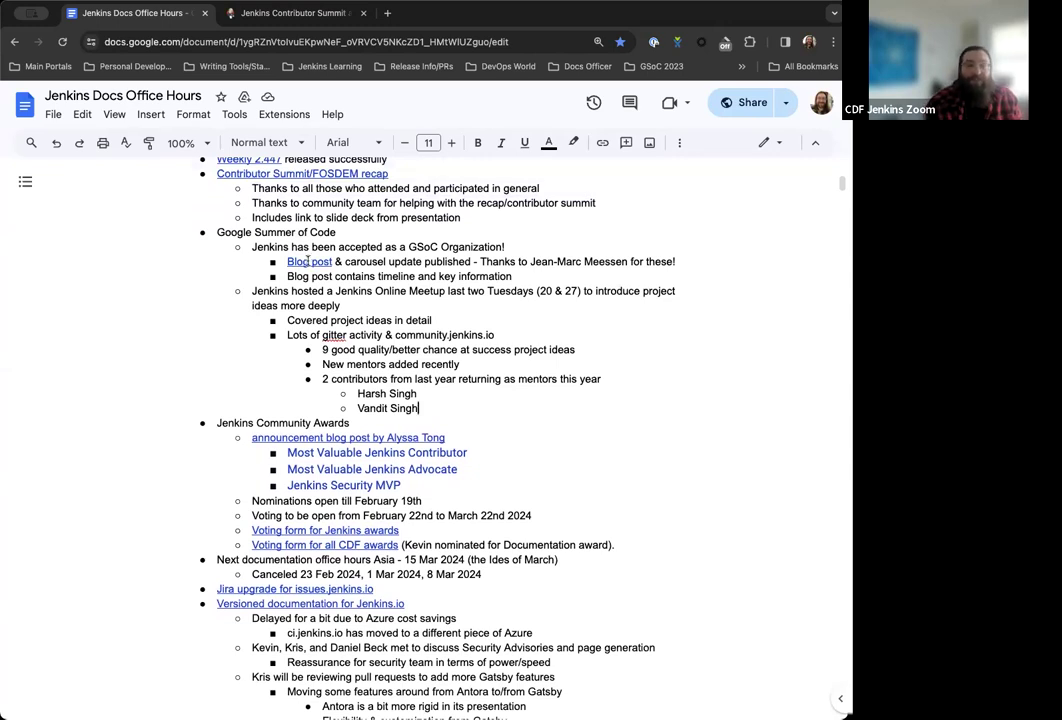
# Step: Open the GSoC 2024 announcement from the notes' Blog post link and scroll through it
pyautogui.click(307, 261)
pyautogui.click(344, 284)
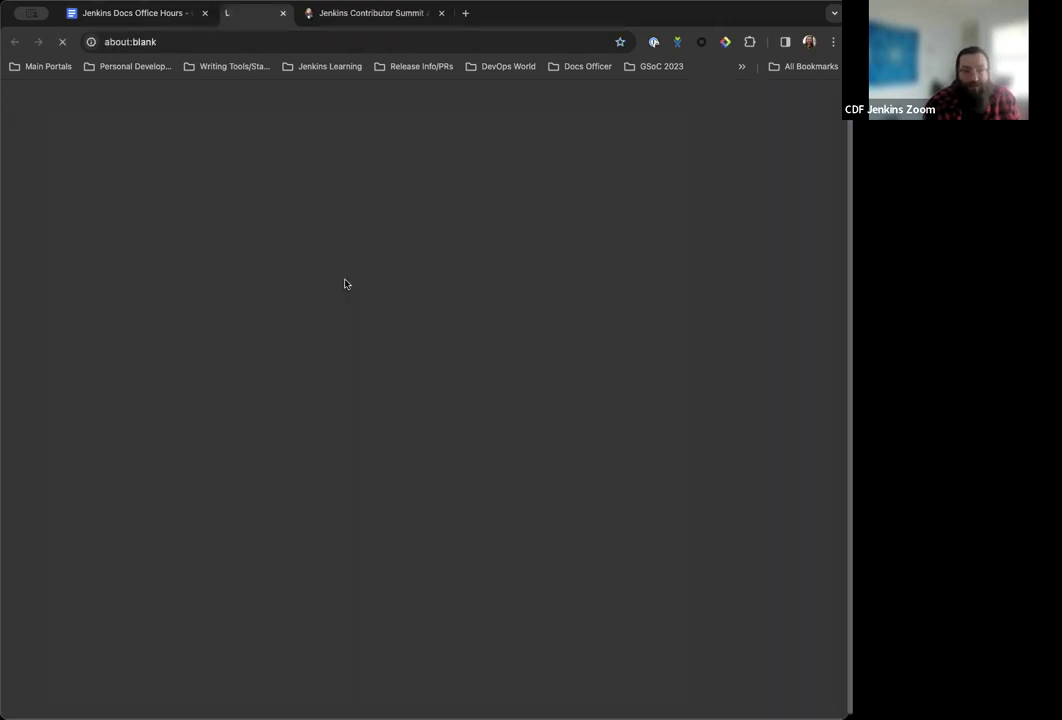
pyautogui.scroll(-4, 331, 316)
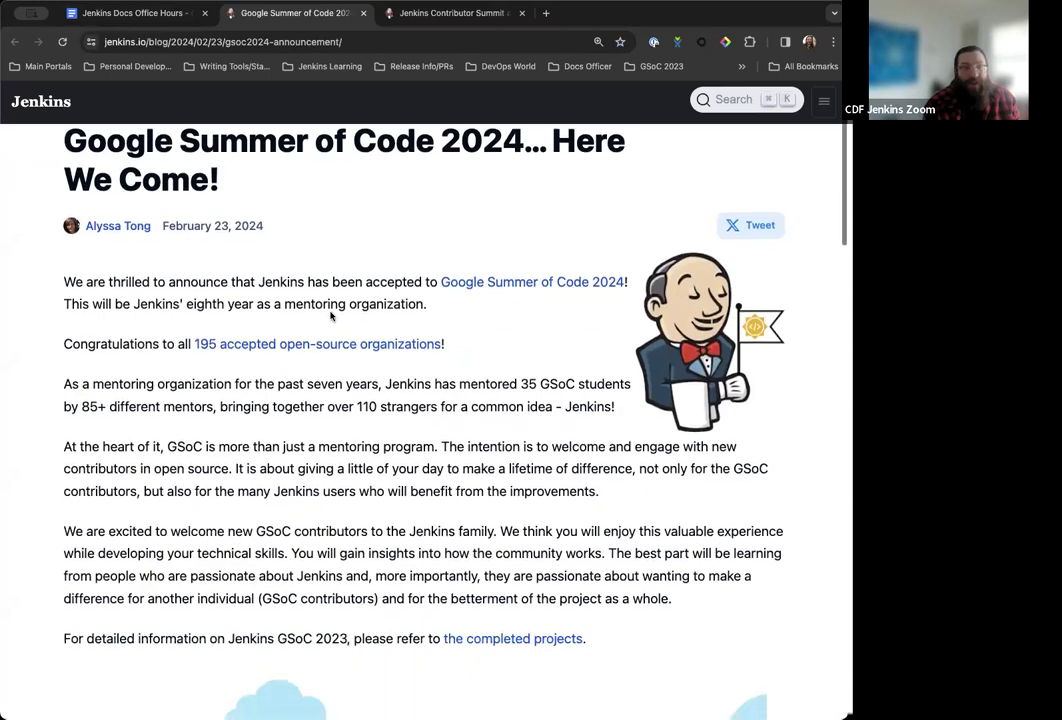
pyautogui.scroll(-3, 330, 313)
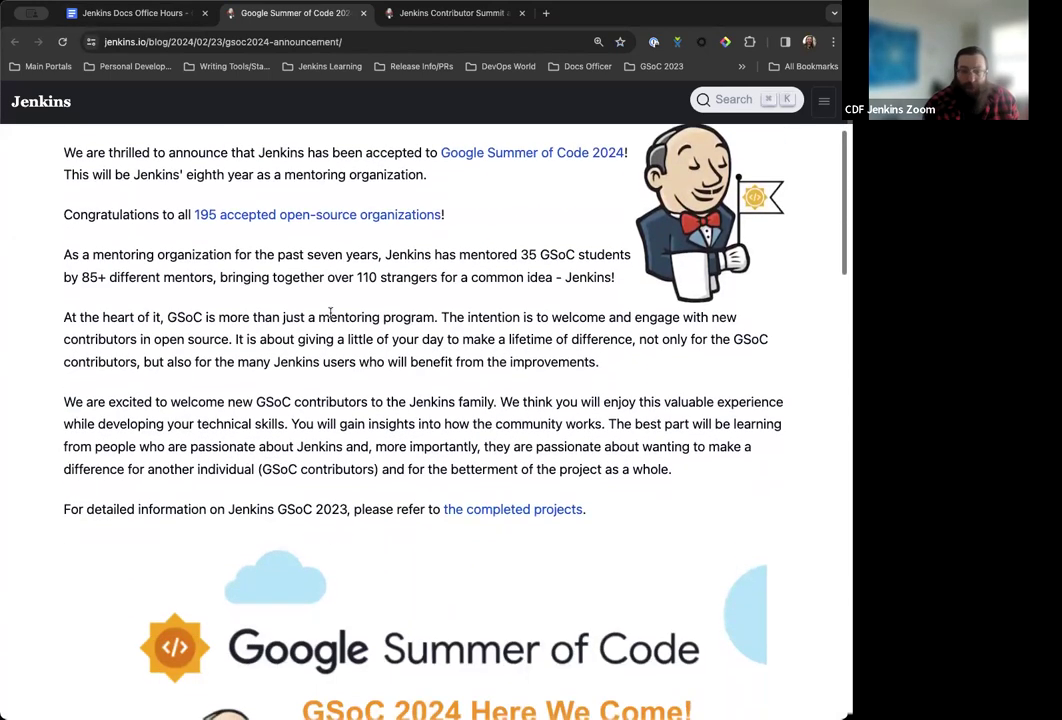
pyautogui.scroll(-6, 330, 313)
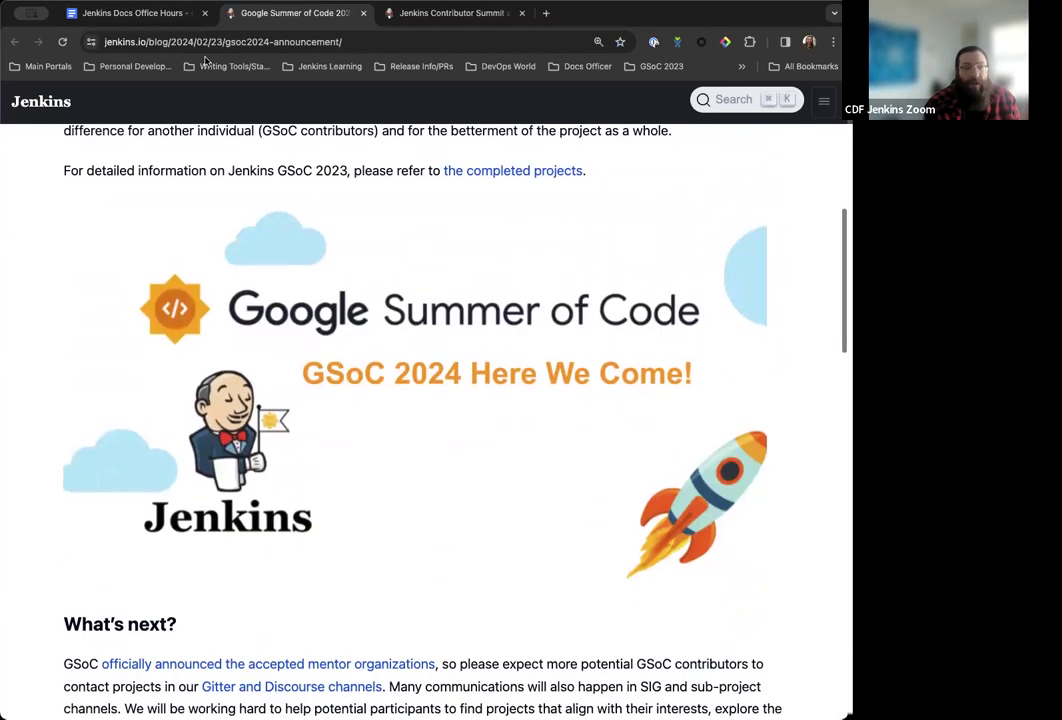
pyautogui.scroll(10, 237, 152)
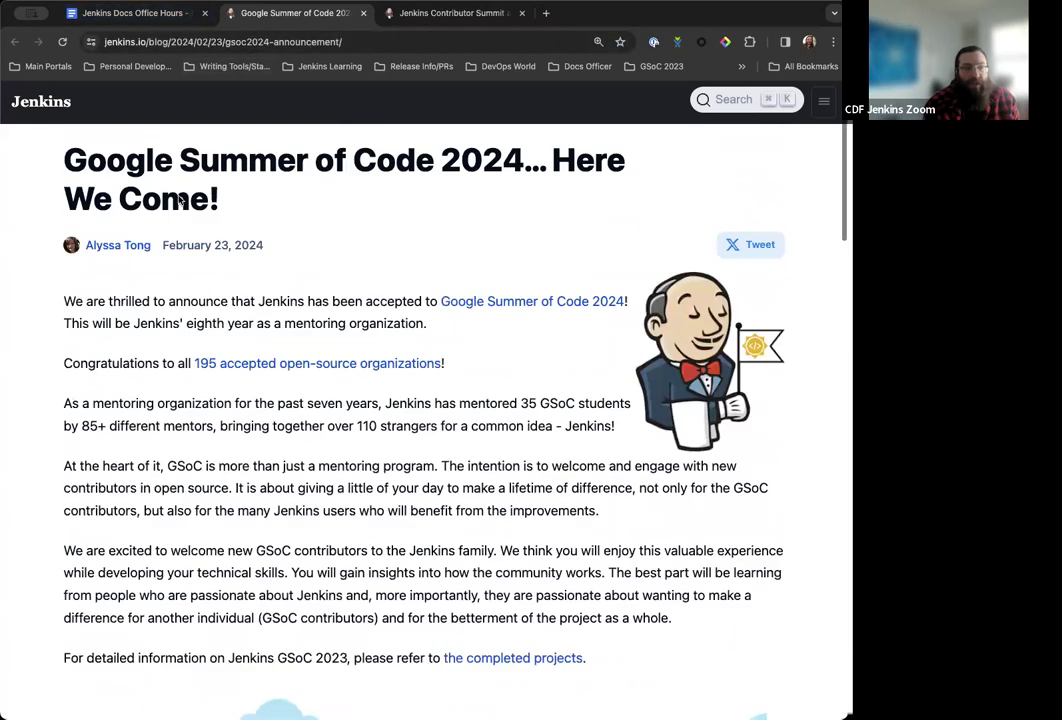
# Step: View the GSoC 2024 and Community Awards slides in the jenkins.io homepage carousel
pyautogui.click(50, 100)
pyautogui.scroll(-2, 385, 433)
pyautogui.scroll(-2, 385, 433)
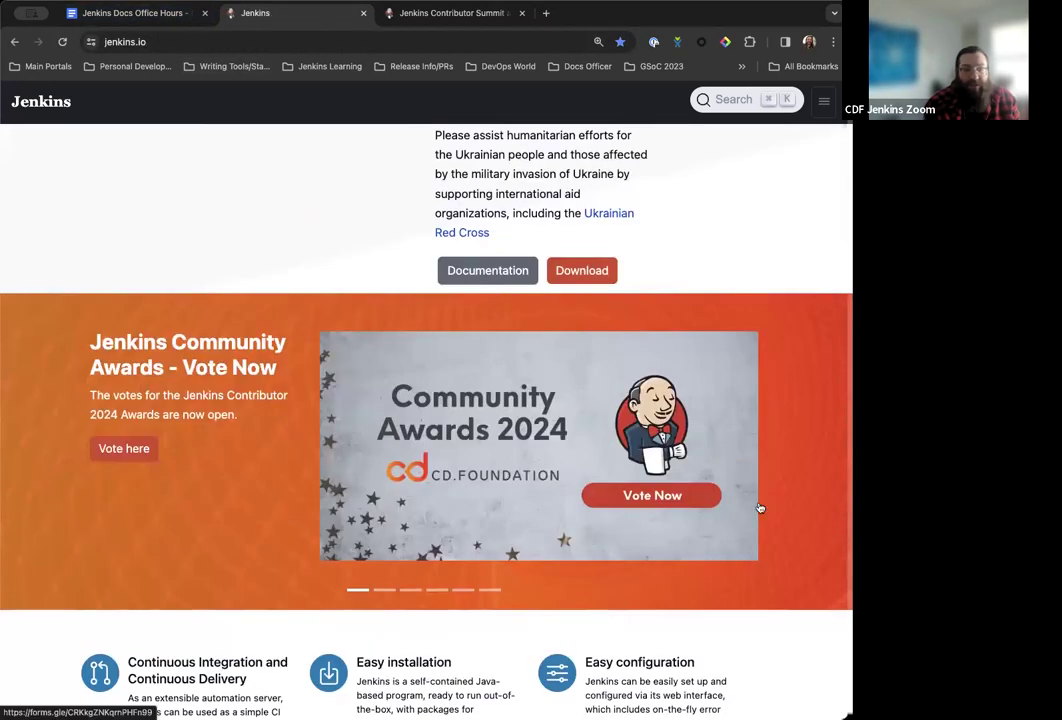
pyautogui.click(389, 590)
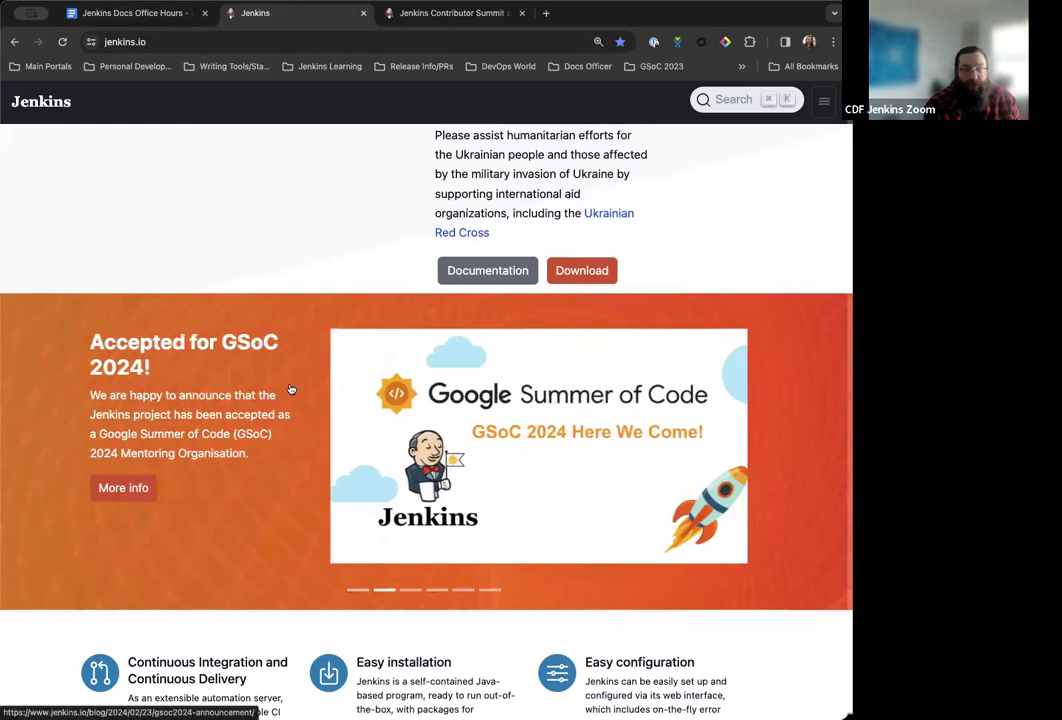
pyautogui.click(357, 590)
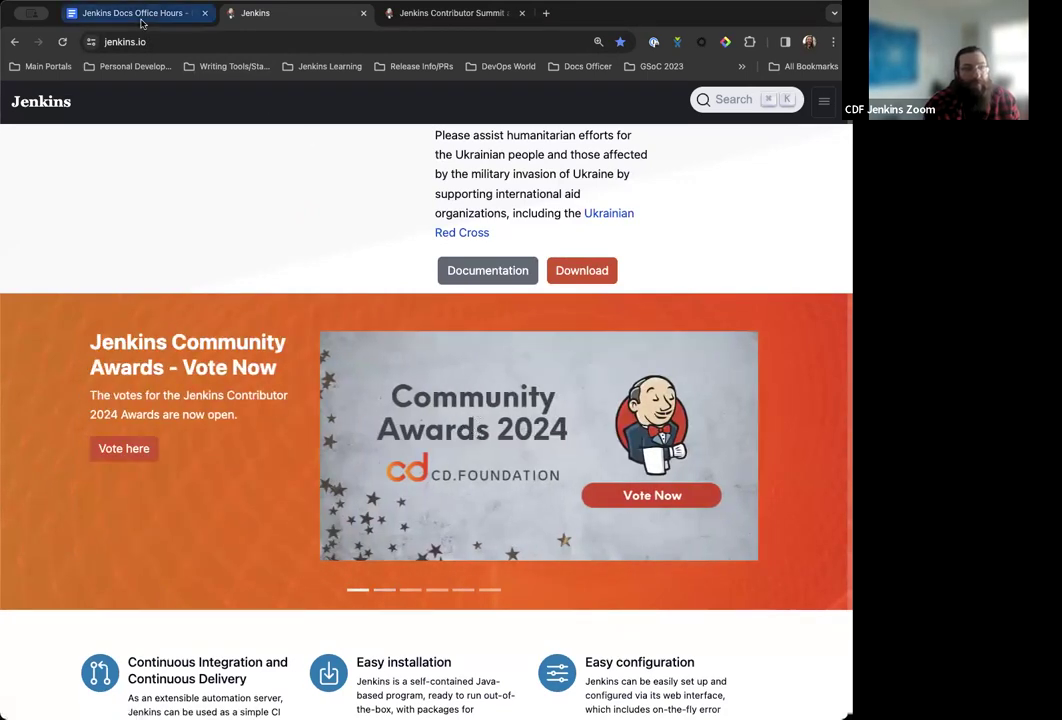
pyautogui.click(142, 20)
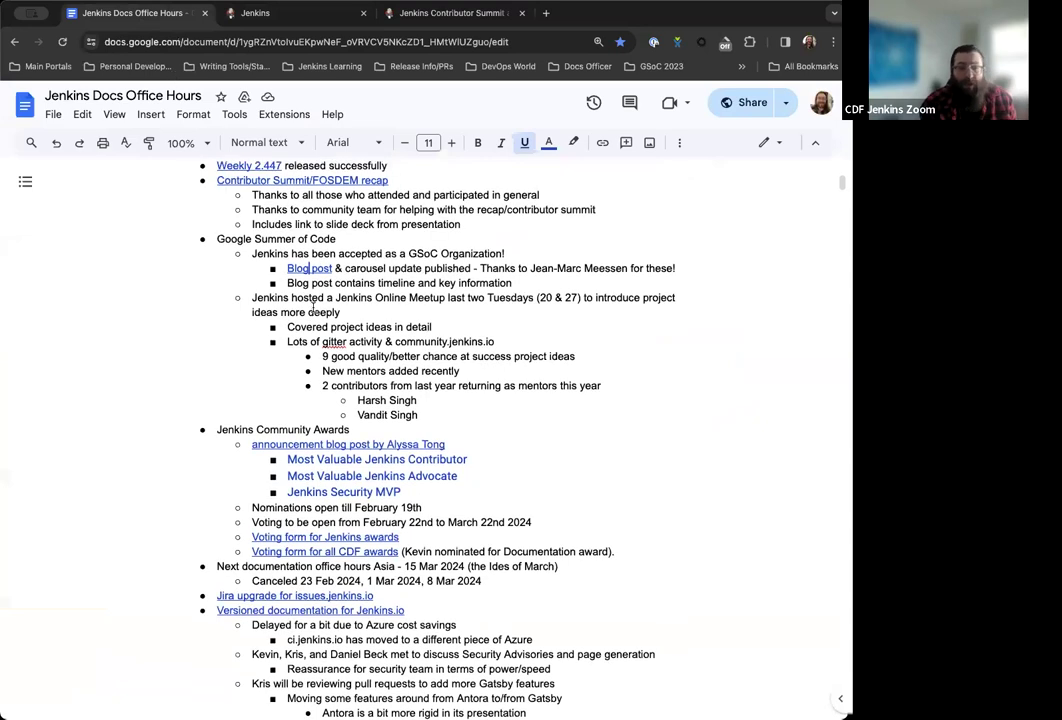
# Step: Reopen the linked GSoC 2024 blog post and scroll through it
pyautogui.scroll(1, 313, 307)
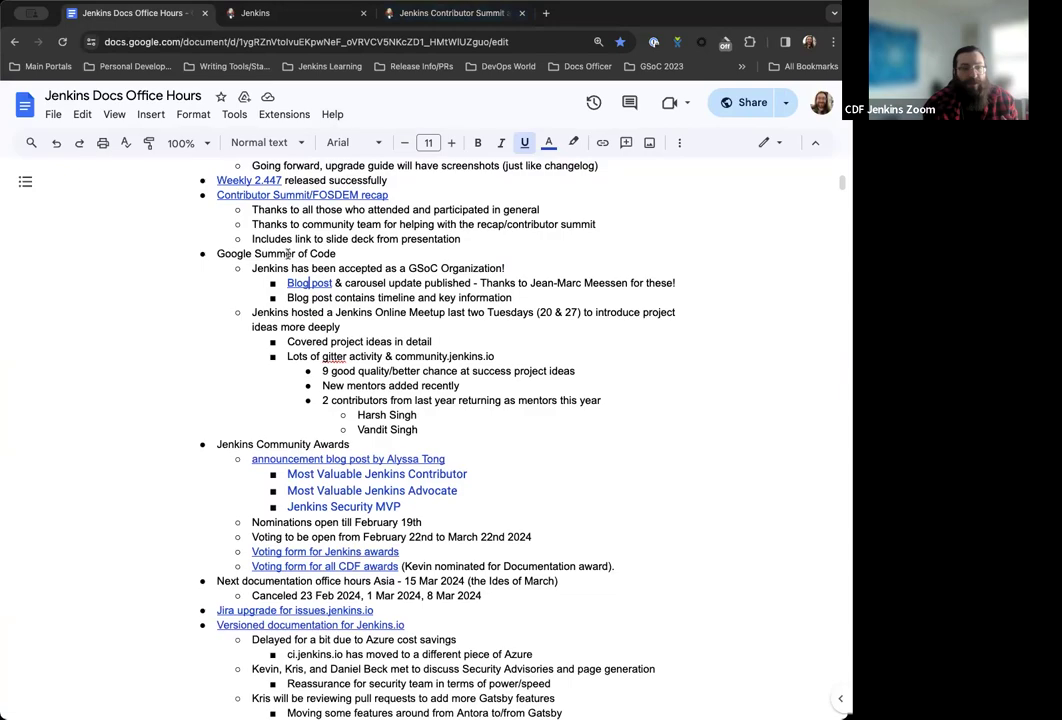
pyautogui.click(325, 302)
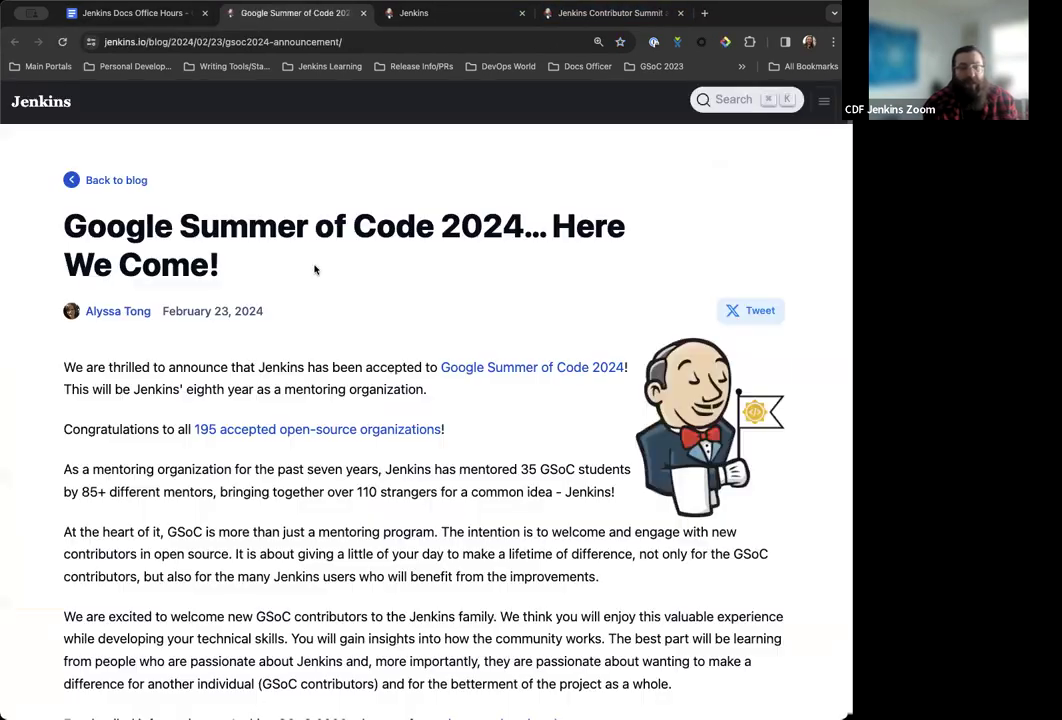
pyautogui.scroll(-3, 315, 268)
pyautogui.scroll(-10, 315, 268)
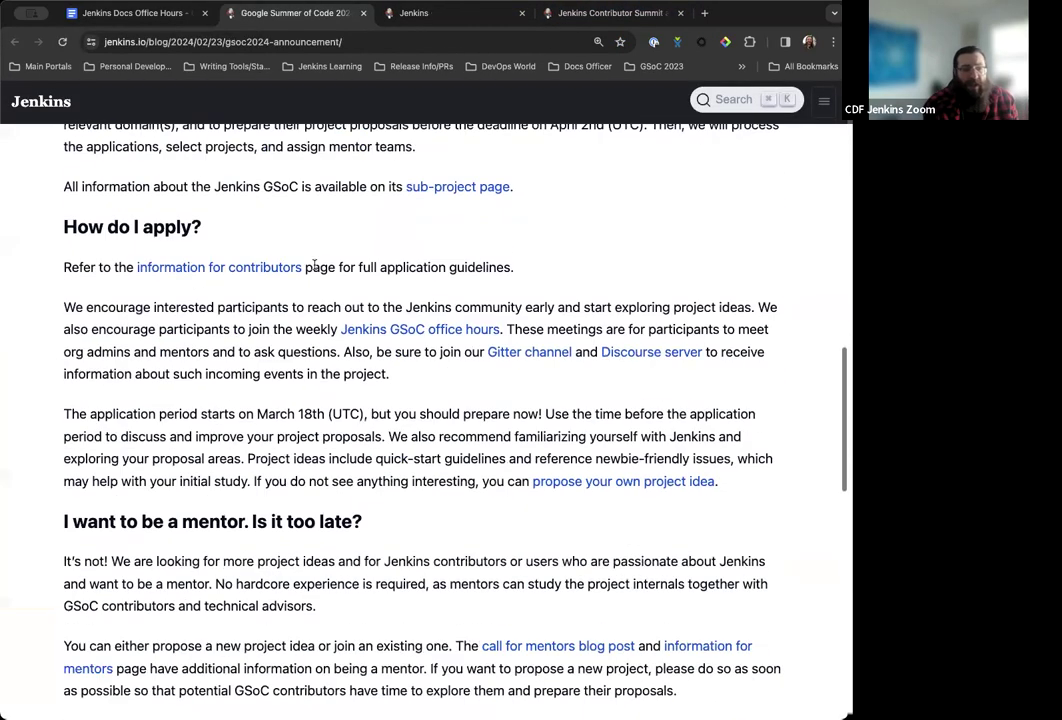
pyautogui.scroll(-5, 315, 268)
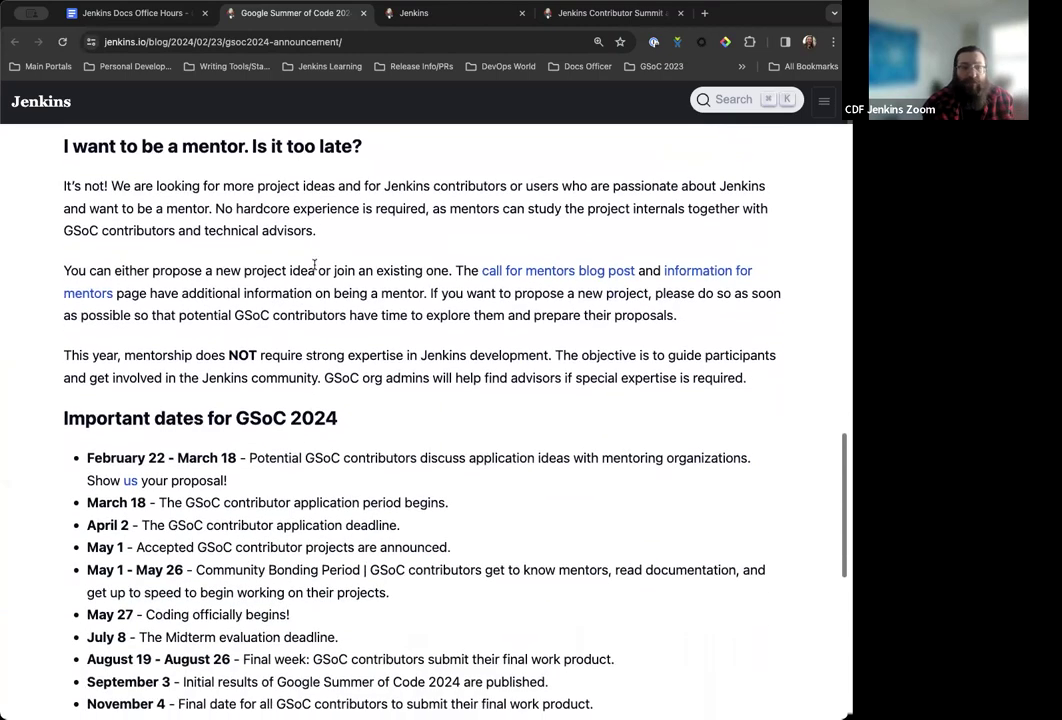
pyautogui.scroll(-2, 315, 266)
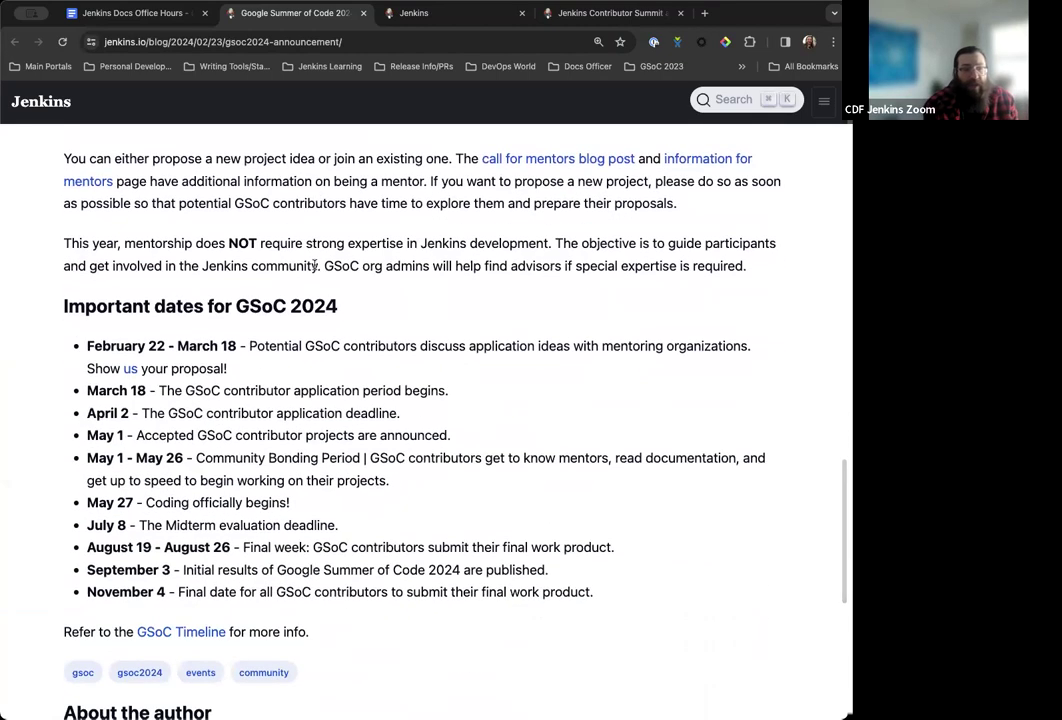
pyautogui.scroll(1, 326, 288)
# Step: Check the call for mentors post, then go back to the GSoC 2024 announcement
pyautogui.click(548, 201)
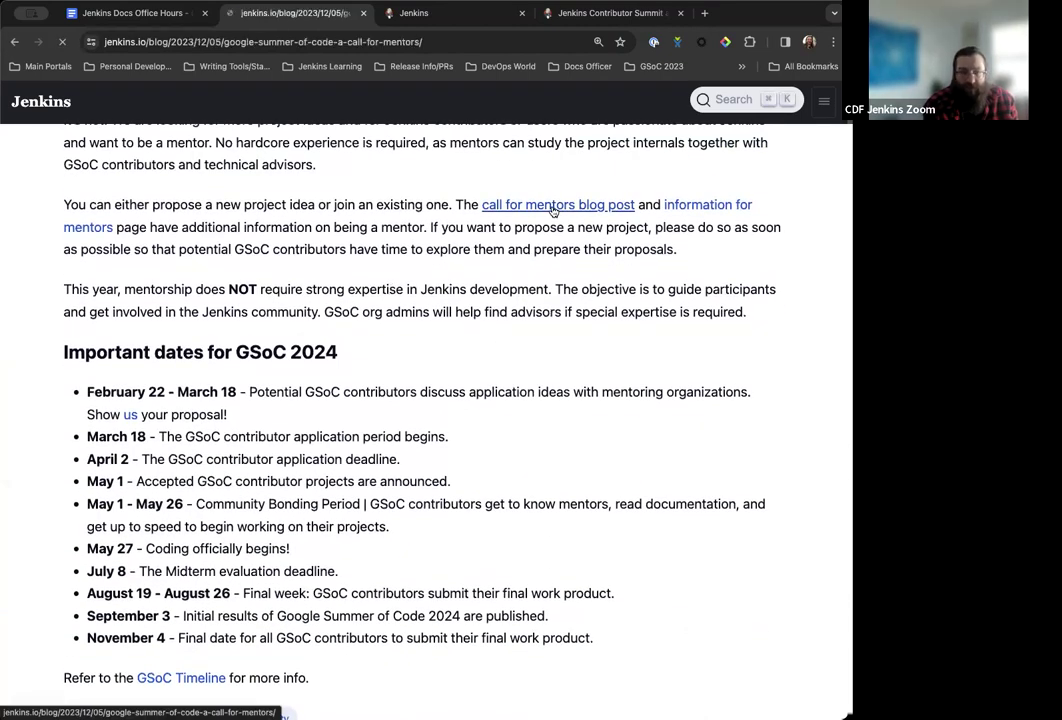
pyautogui.click(14, 41)
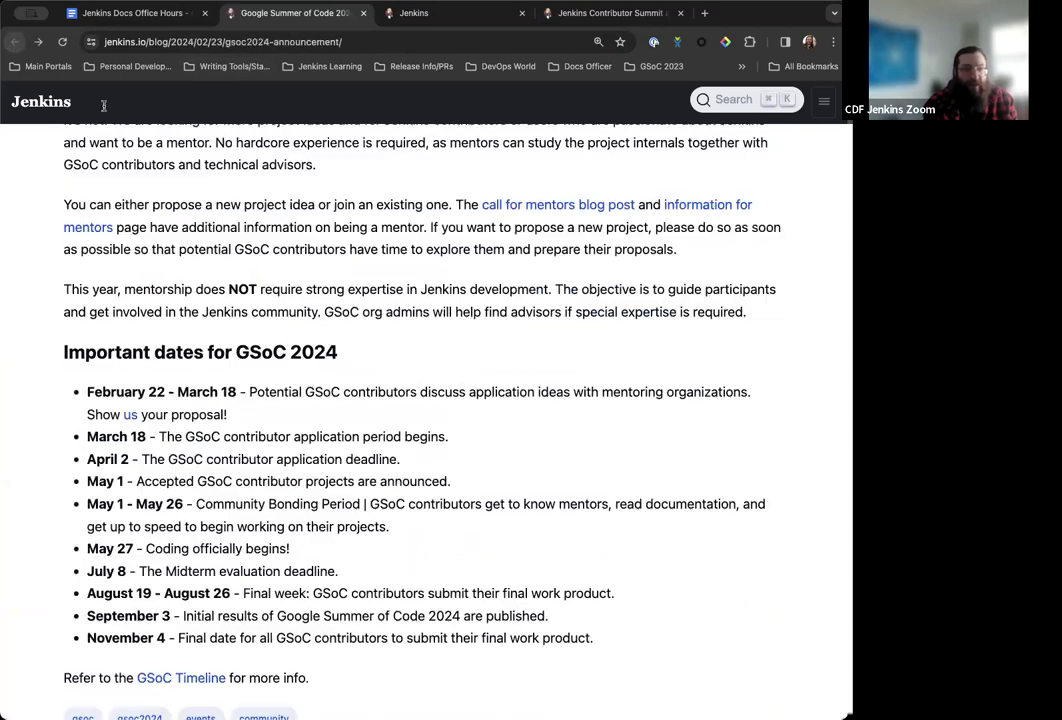
pyautogui.scroll(5, 280, 226)
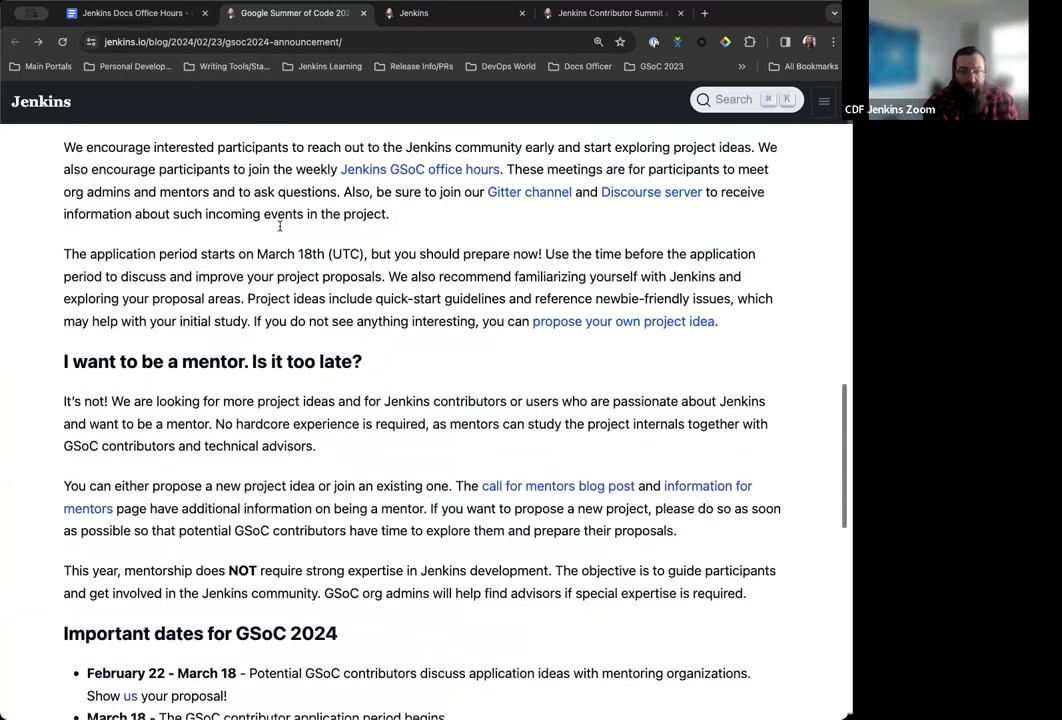
pyautogui.scroll(3, 300, 240)
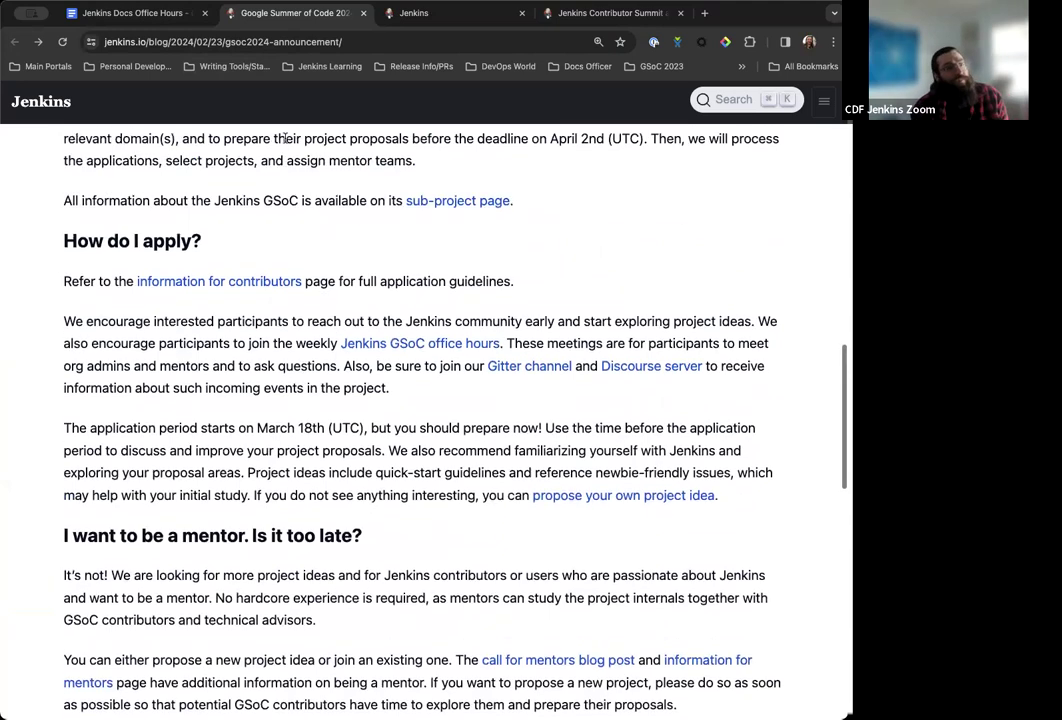
# Step: Return to the office hours notes and scroll down to the Jenkins Community Awards item
pyautogui.click(150, 17)
pyautogui.scroll(-1, 261, 374)
pyautogui.scroll(-3, 259, 374)
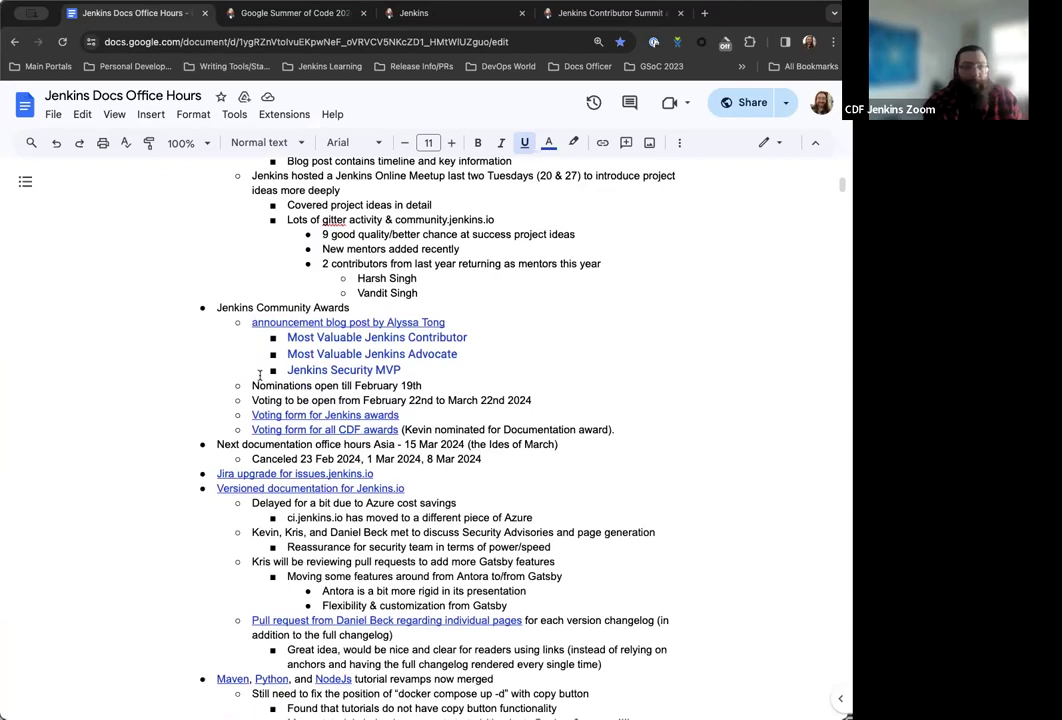
pyautogui.scroll(-3, 259, 374)
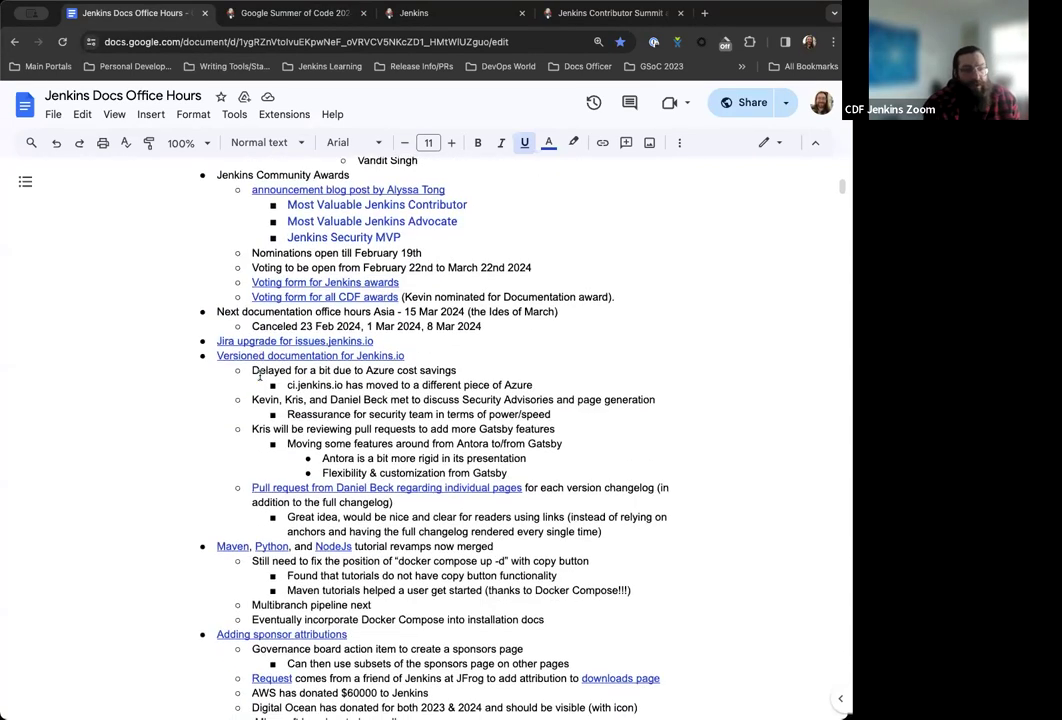
# Step: Open the community awards announcement blog post in a new tab and skim it
pyautogui.click(369, 192)
pyautogui.click(363, 213)
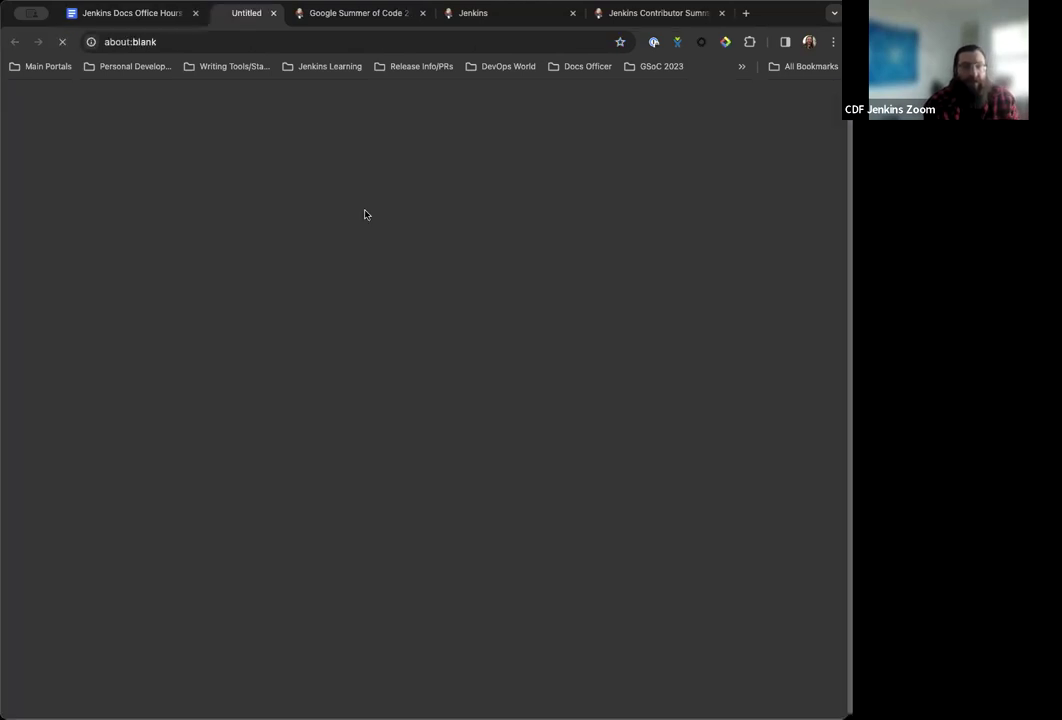
pyautogui.scroll(-6, 410, 430)
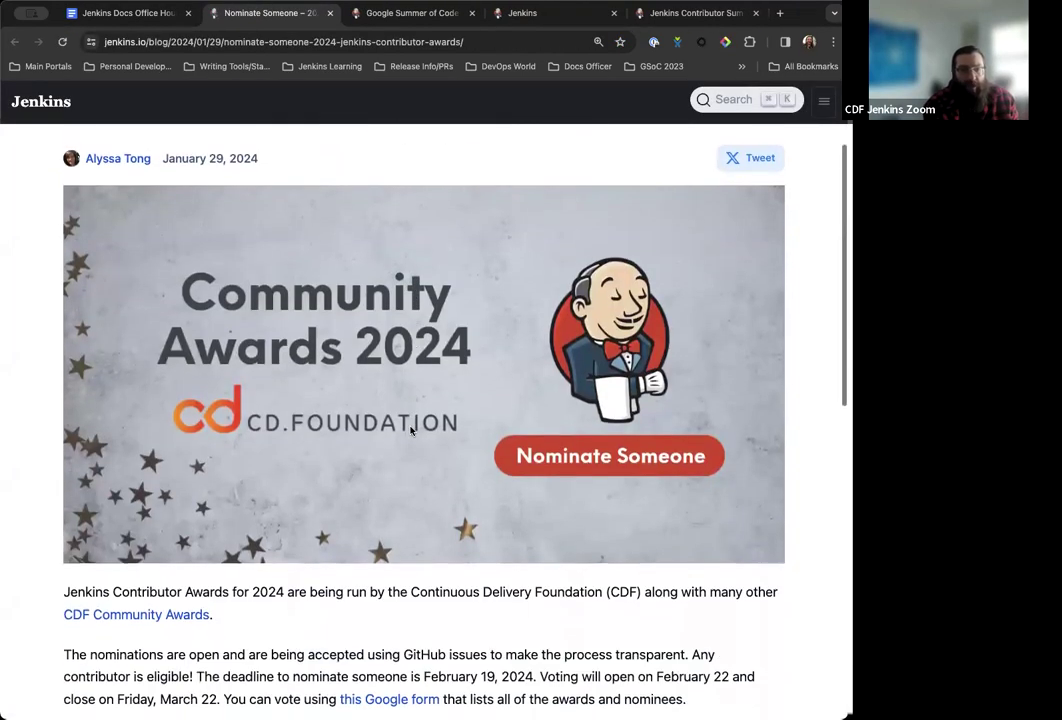
pyautogui.scroll(-8, 410, 430)
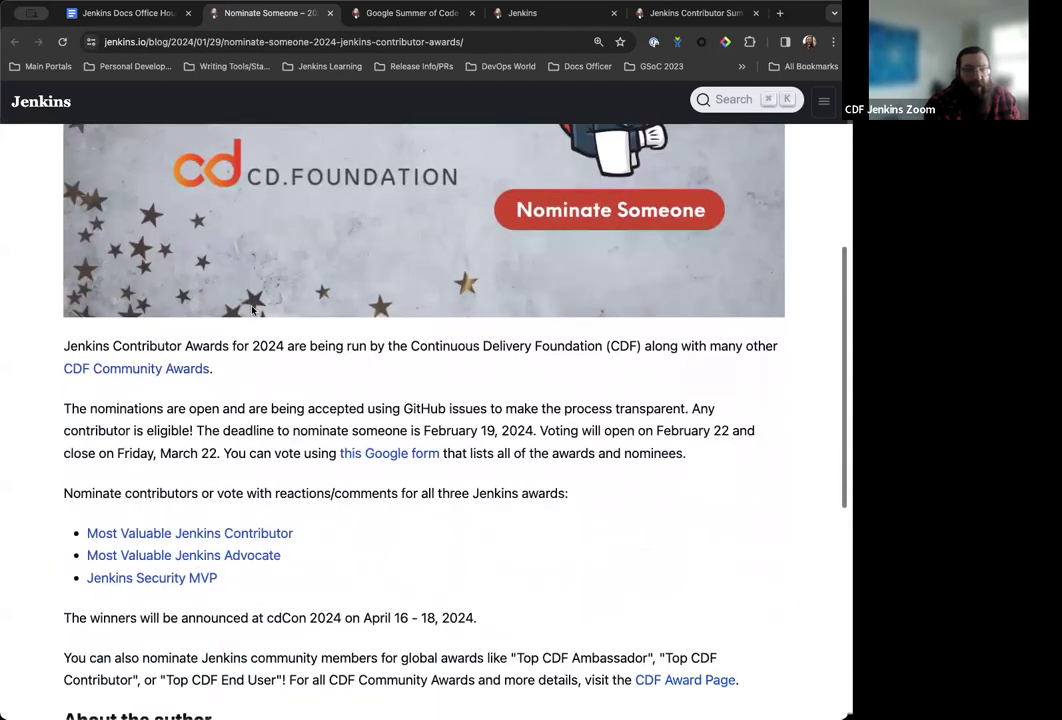
pyautogui.scroll(2, 252, 312)
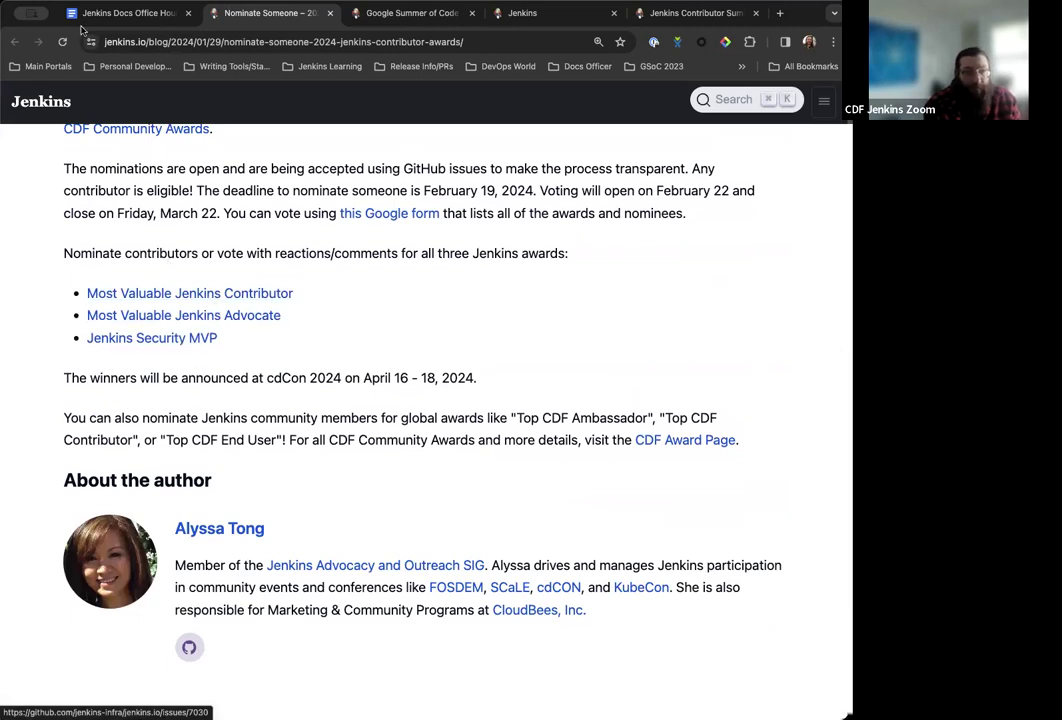
# Step: Compare the meeting notes with the Nominate Someone post, reading further down the post
pyautogui.click(120, 13)
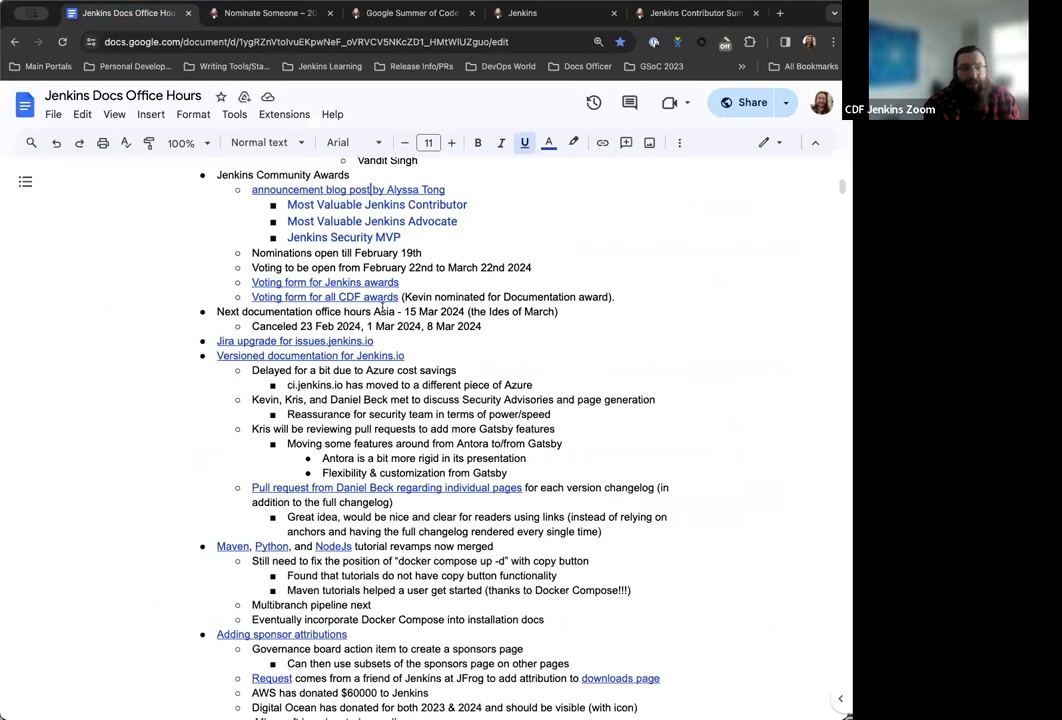
pyautogui.scroll(1, 383, 306)
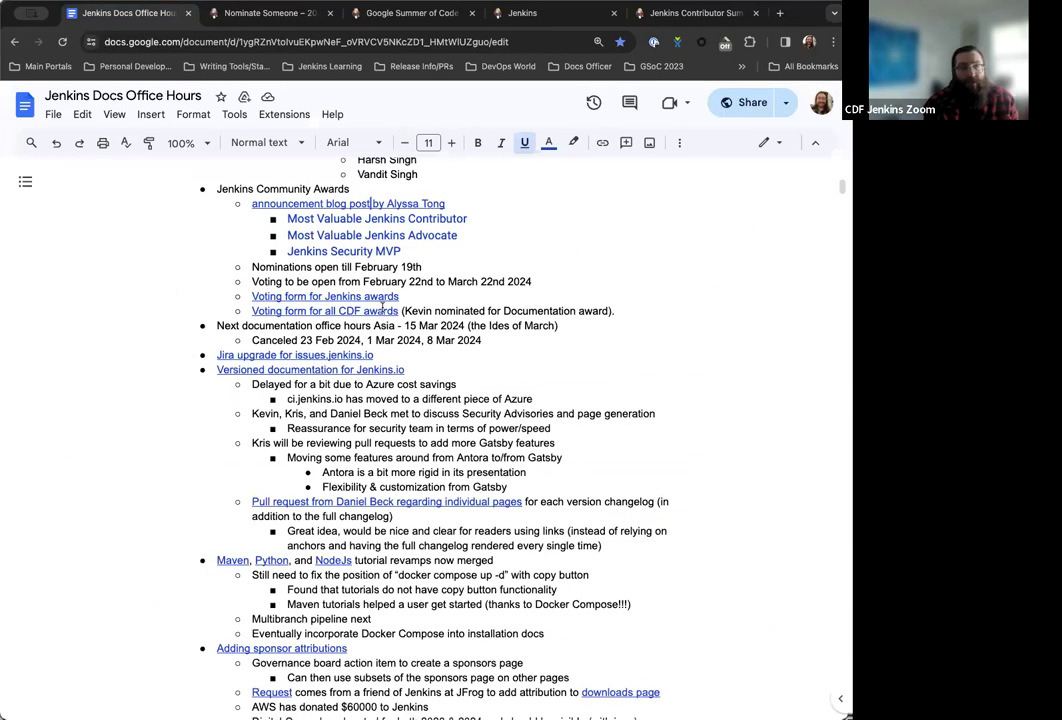
pyautogui.click(215, 12)
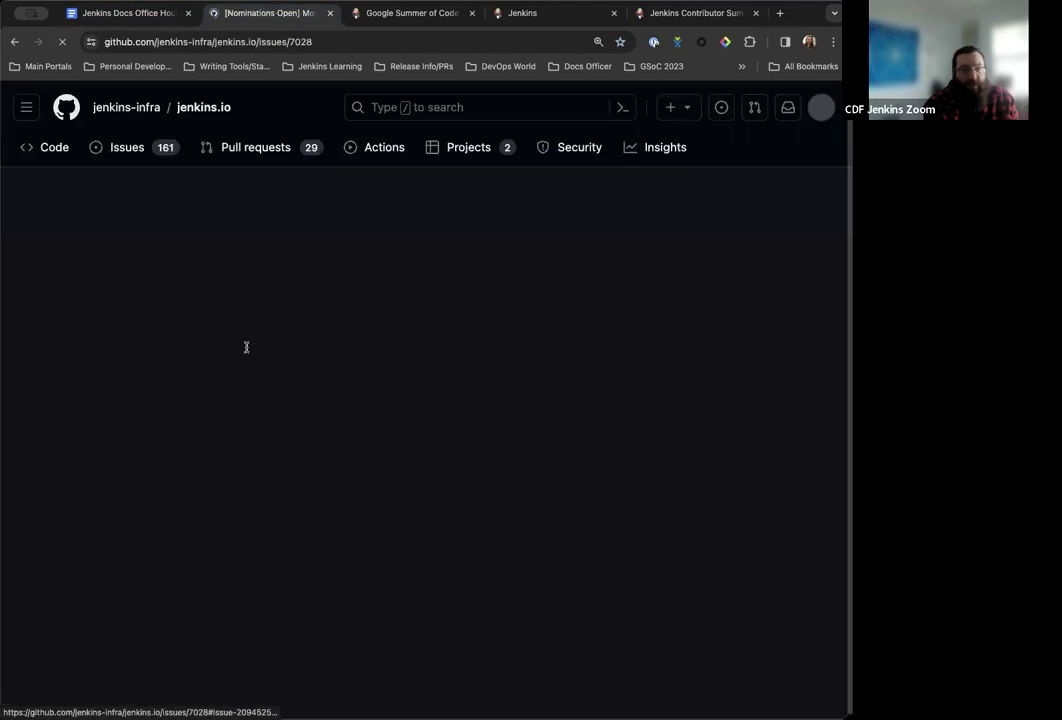
pyautogui.scroll(-10, 120, 368)
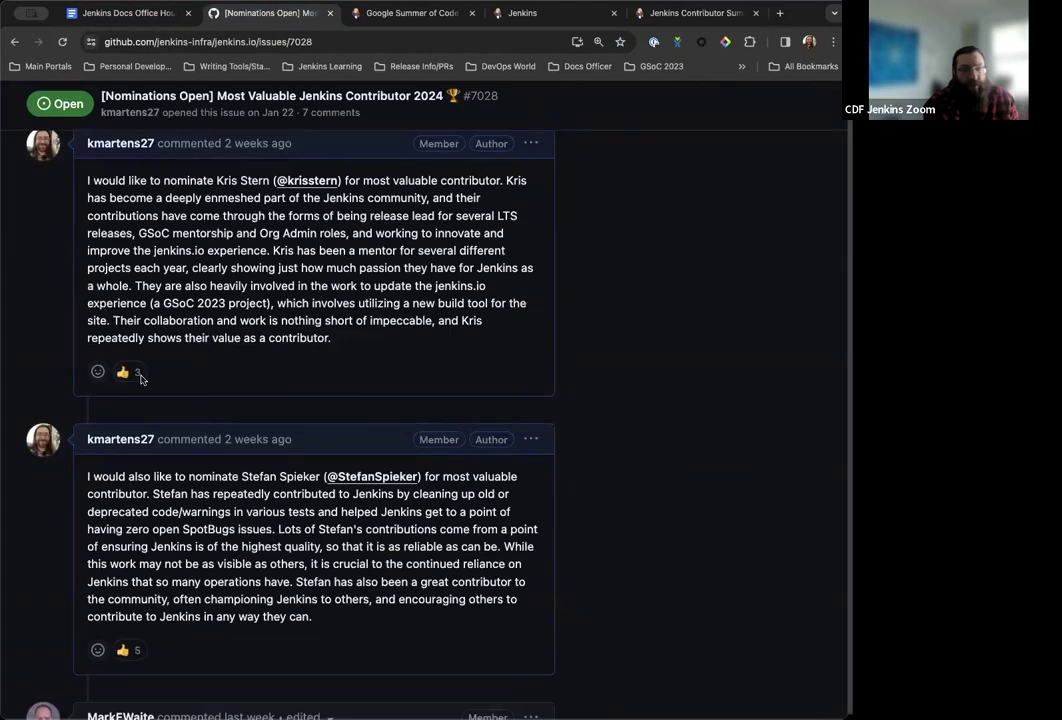
pyautogui.scroll(-5, 122, 372)
pyautogui.scroll(-3, 135, 385)
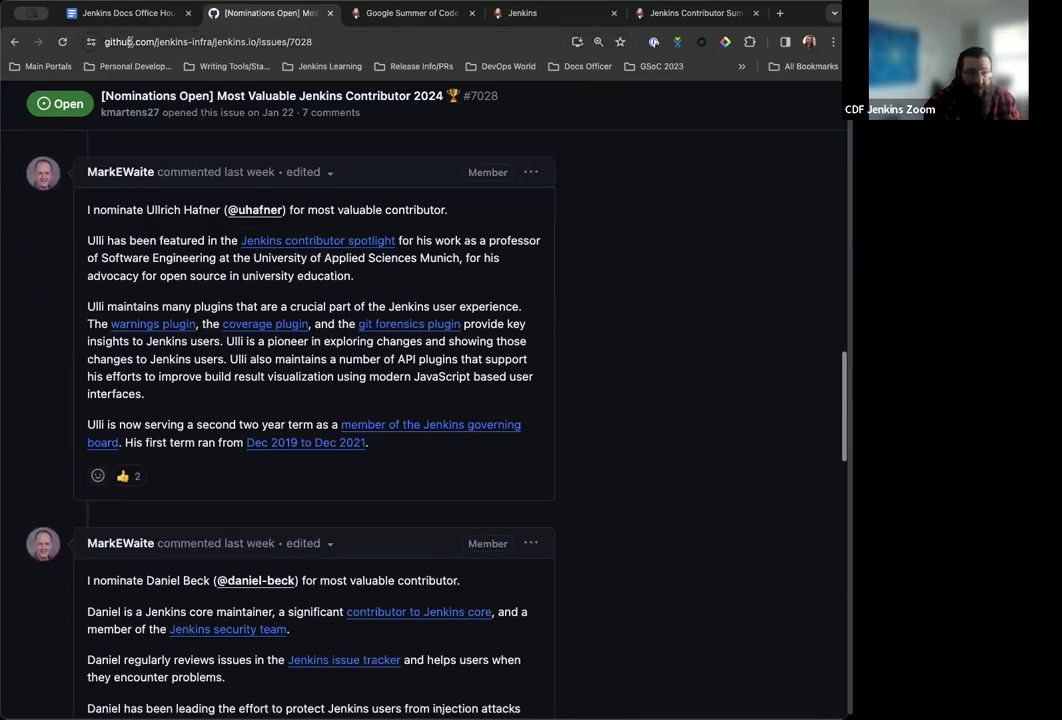
pyautogui.click(125, 13)
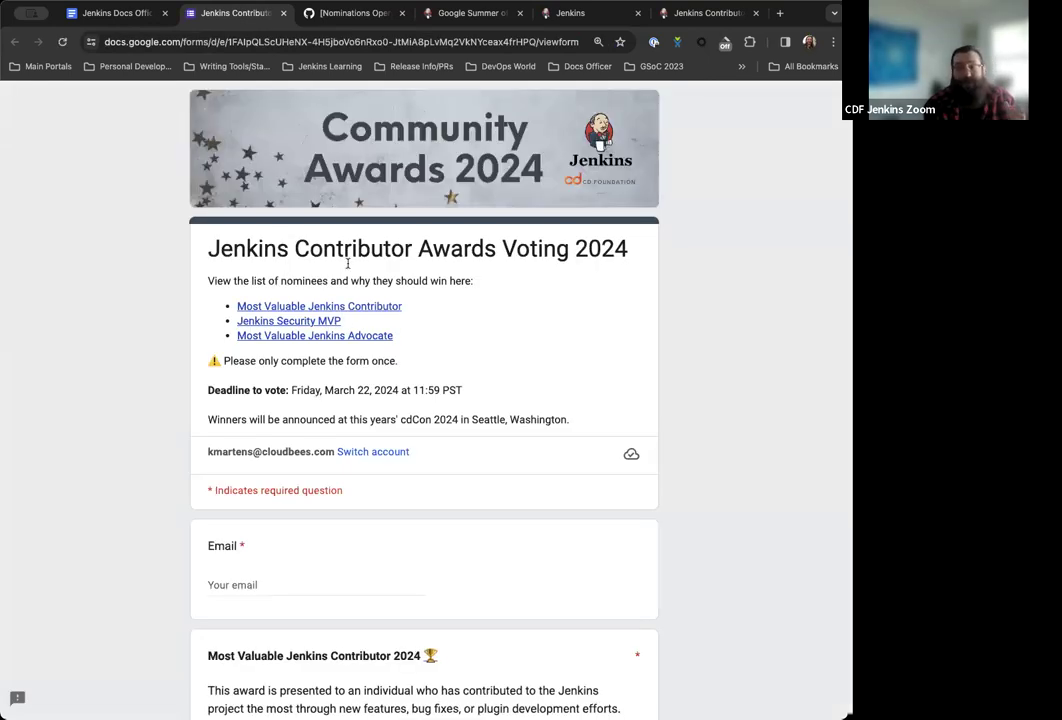
# Step: Scroll through the Jenkins Contributor Awards Voting 2024 award questions, then go back to the notes
pyautogui.scroll(-1, 300, 200)
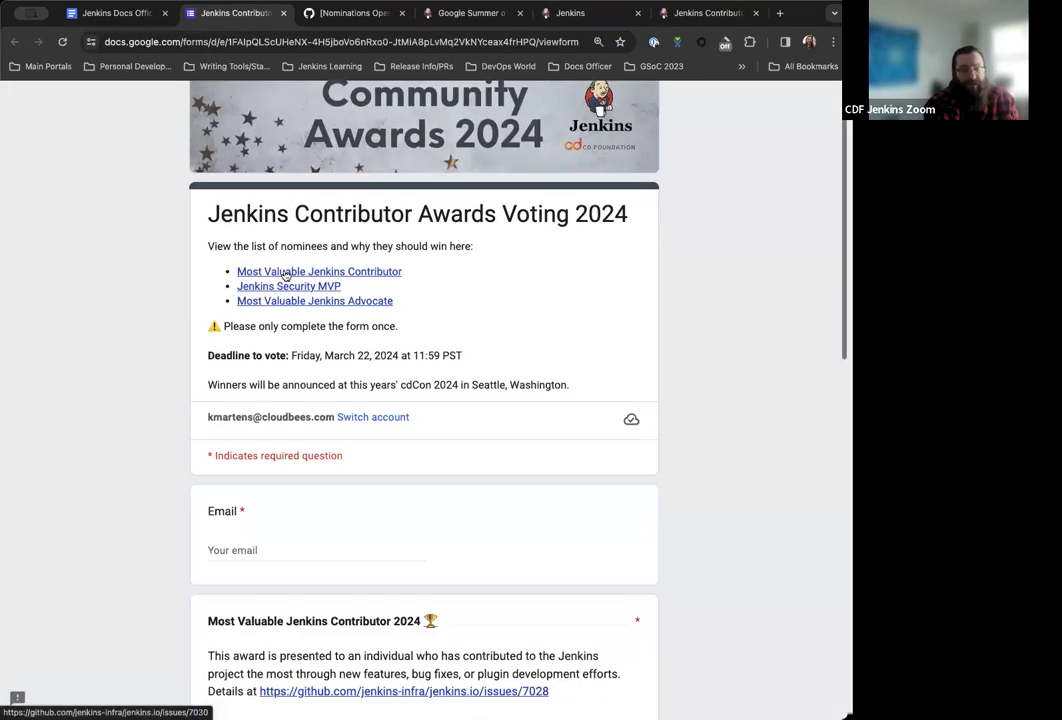
pyautogui.scroll(-3, 299, 321)
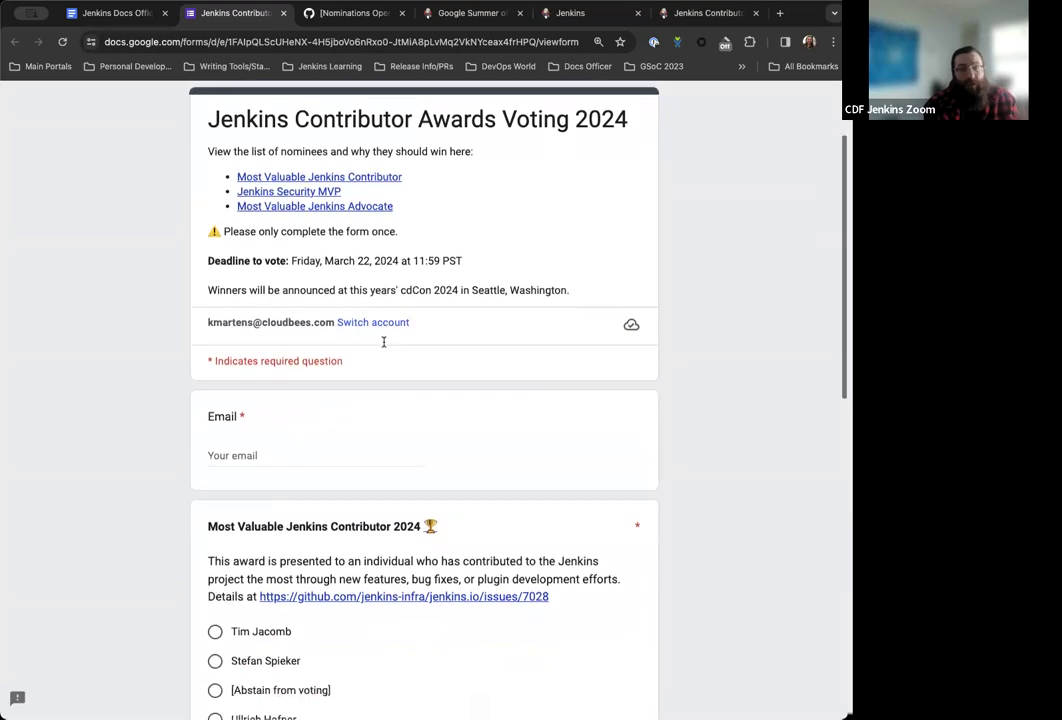
pyautogui.scroll(-1, 383, 346)
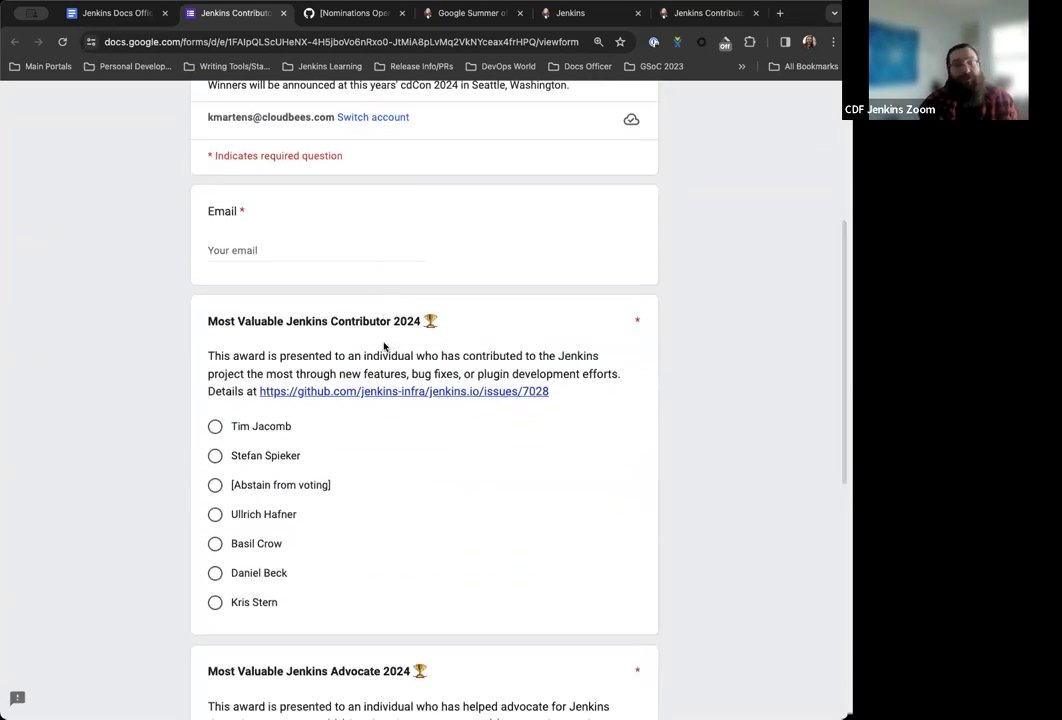
pyautogui.scroll(-1, 383, 346)
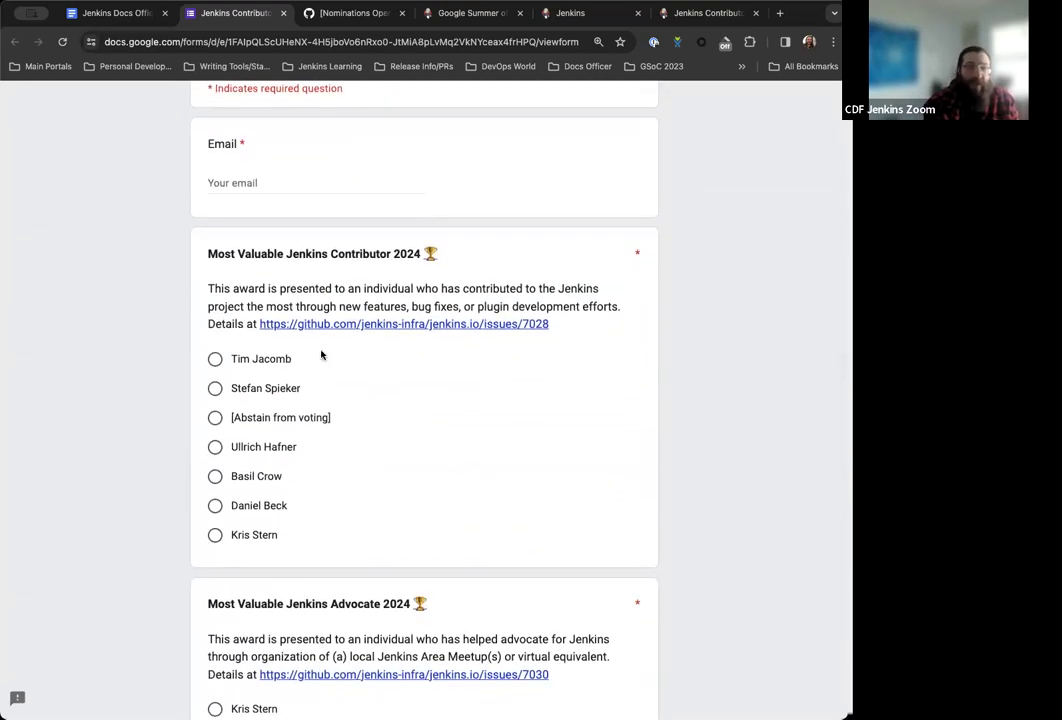
pyautogui.scroll(-1, 324, 356)
pyautogui.scroll(2, 321, 353)
pyautogui.scroll(3, 321, 353)
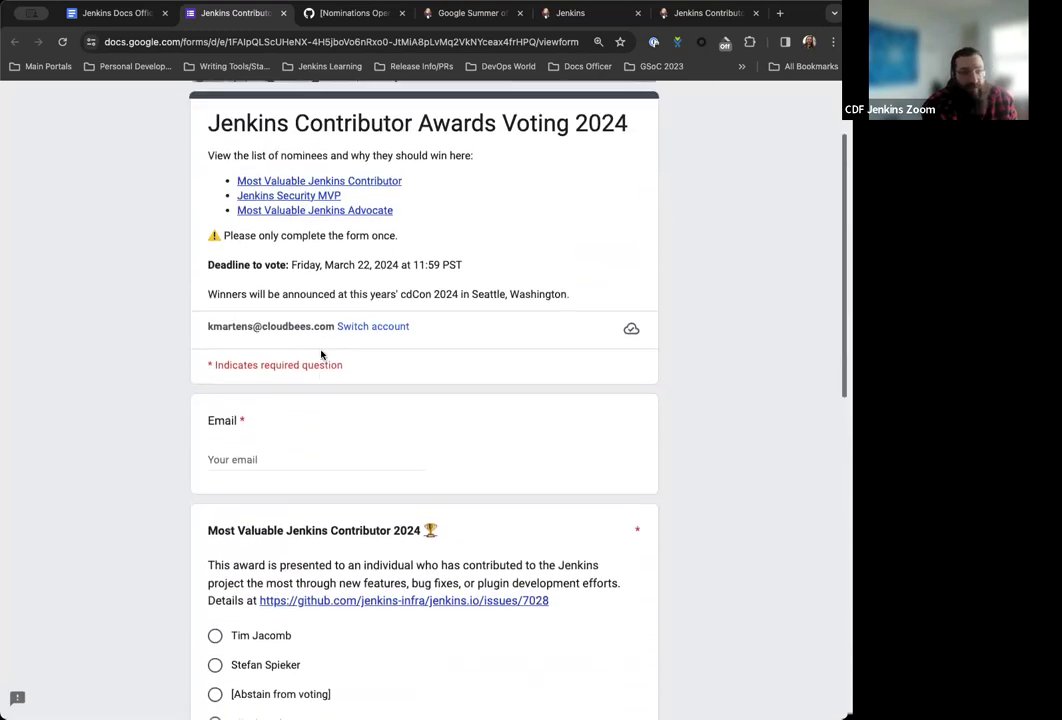
pyautogui.scroll(-1, 138, 356)
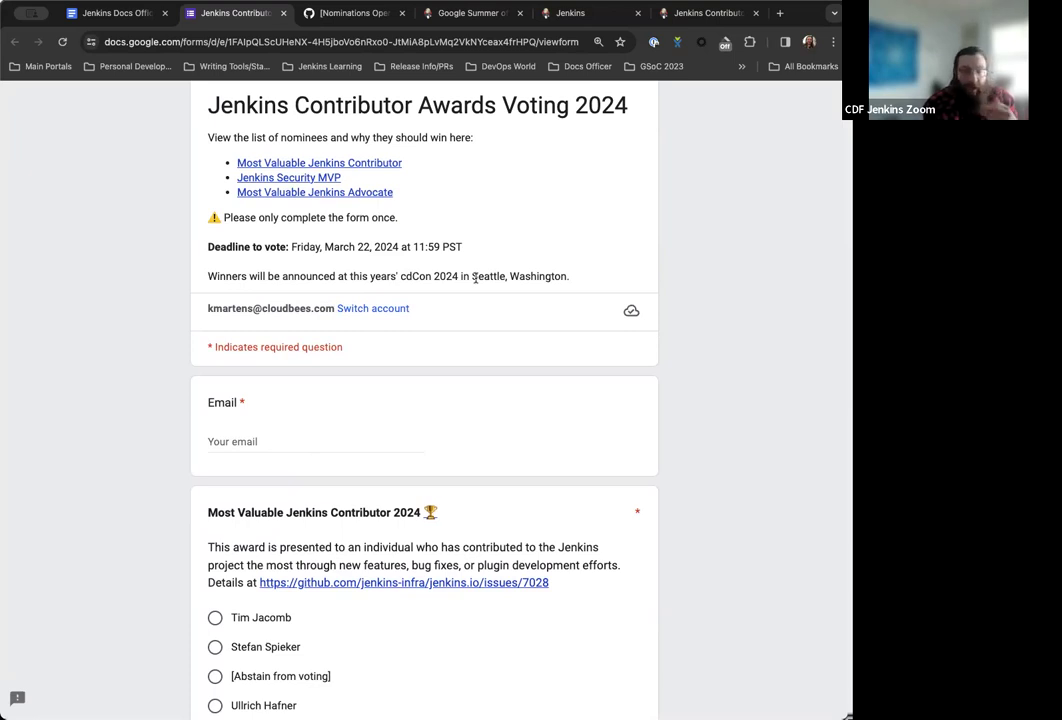
pyautogui.scroll(-2, 470, 272)
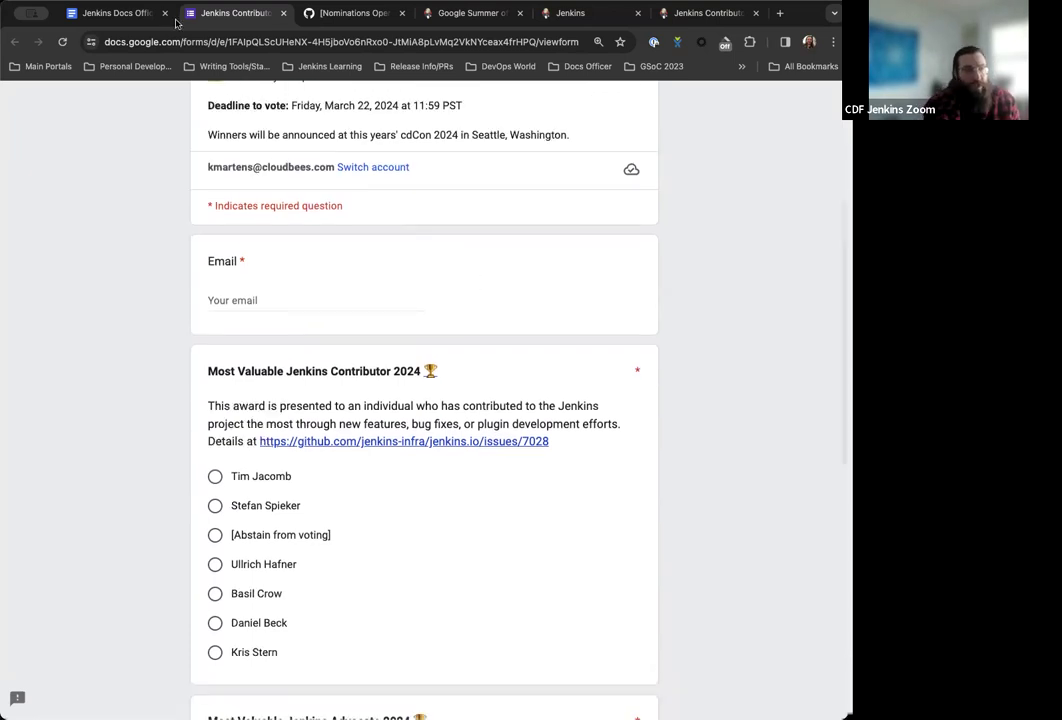
pyautogui.scroll(-8, 376, 552)
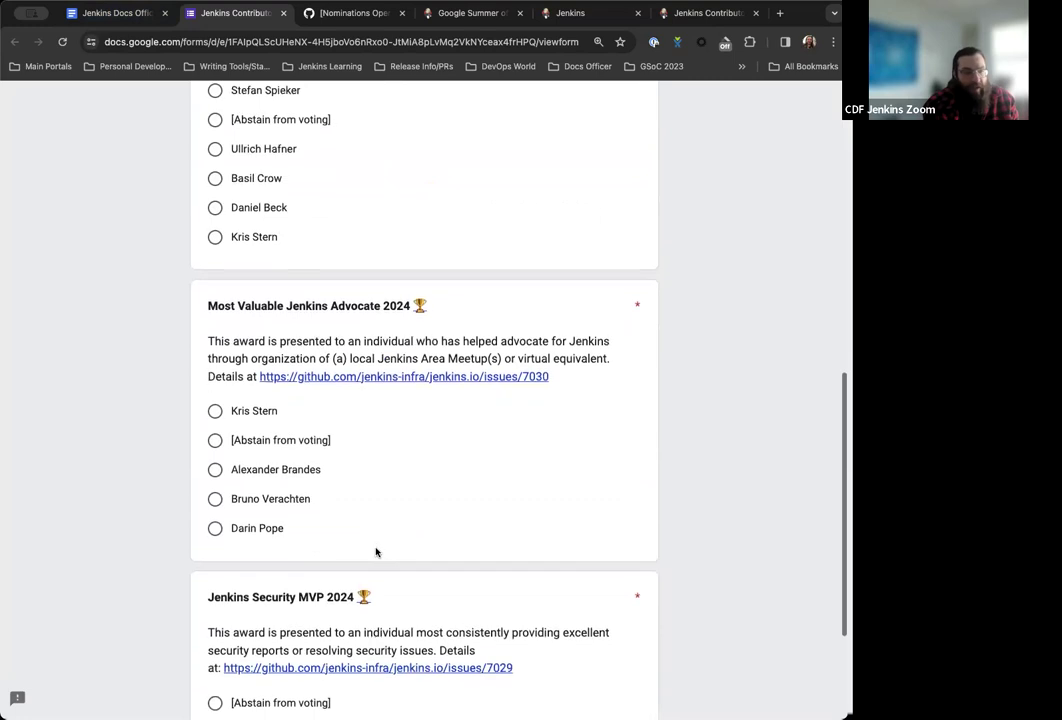
pyautogui.scroll(6, 376, 552)
pyautogui.scroll(-6, 374, 552)
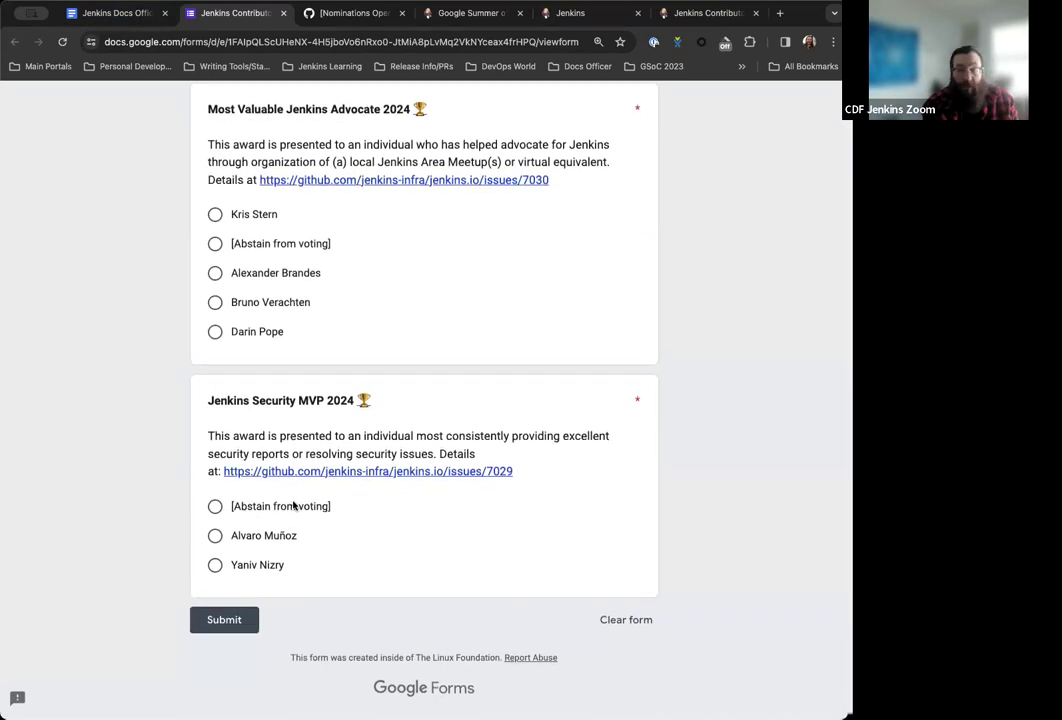
pyautogui.scroll(2, 293, 505)
pyautogui.scroll(3, 293, 505)
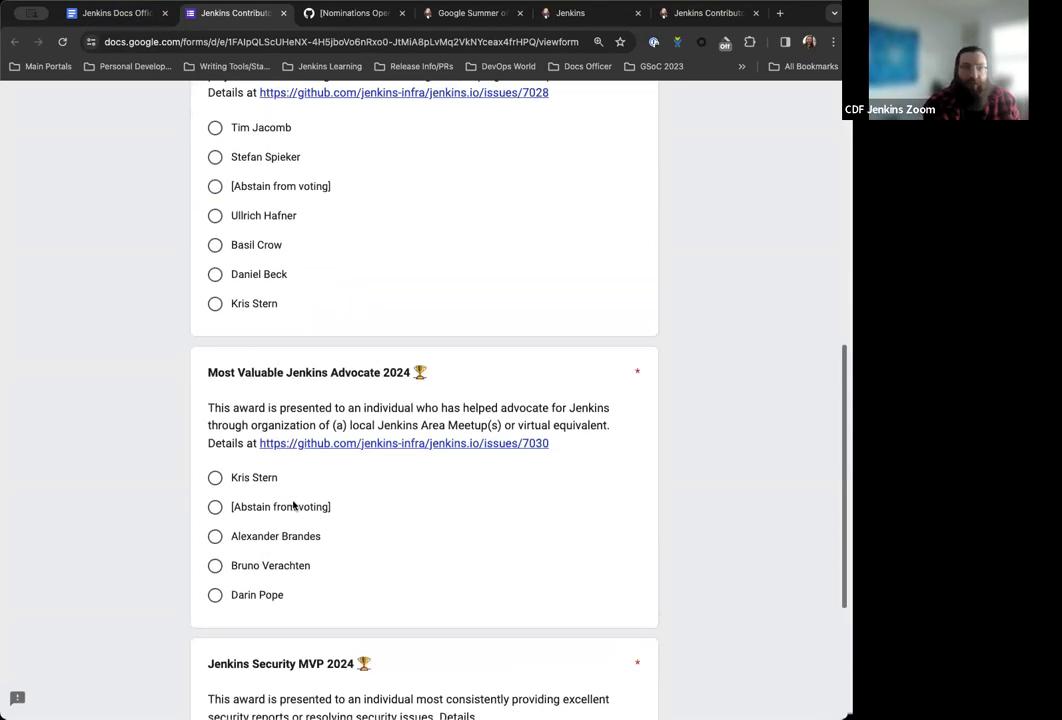
pyautogui.scroll(-1, 293, 505)
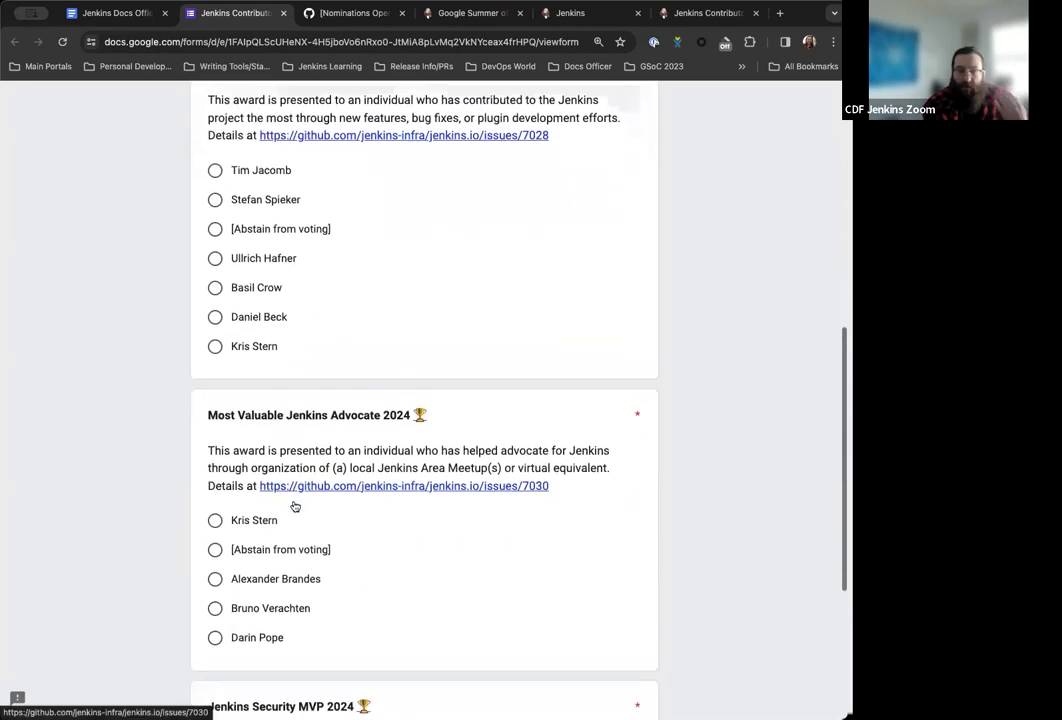
pyautogui.scroll(-2, 293, 505)
pyautogui.scroll(3, 293, 505)
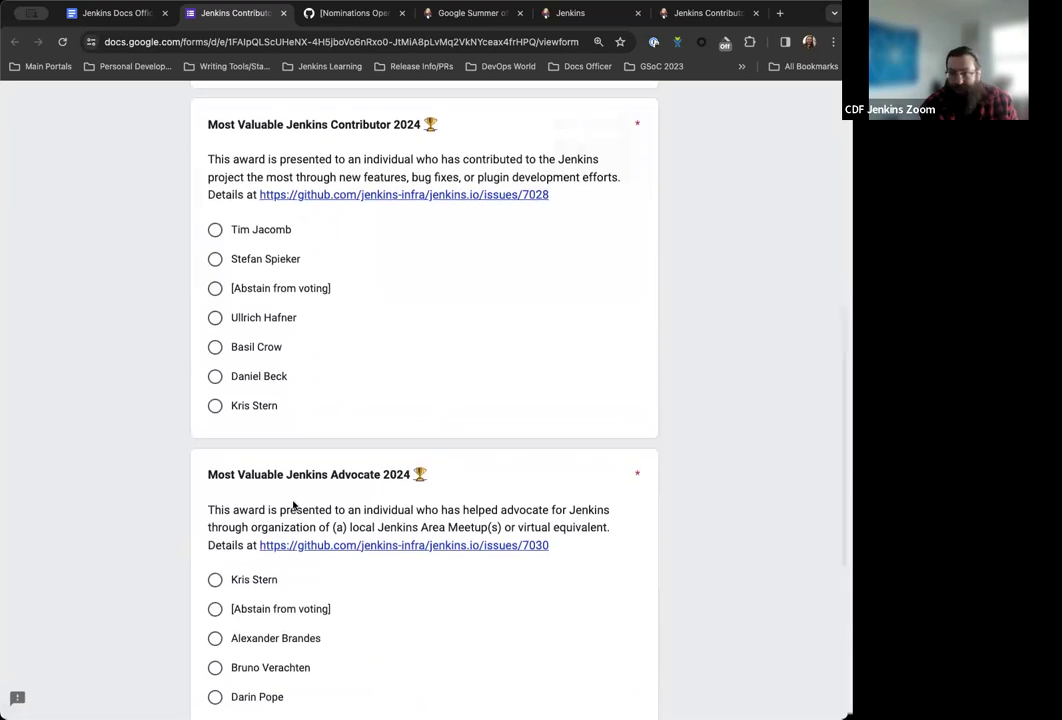
pyautogui.click(110, 13)
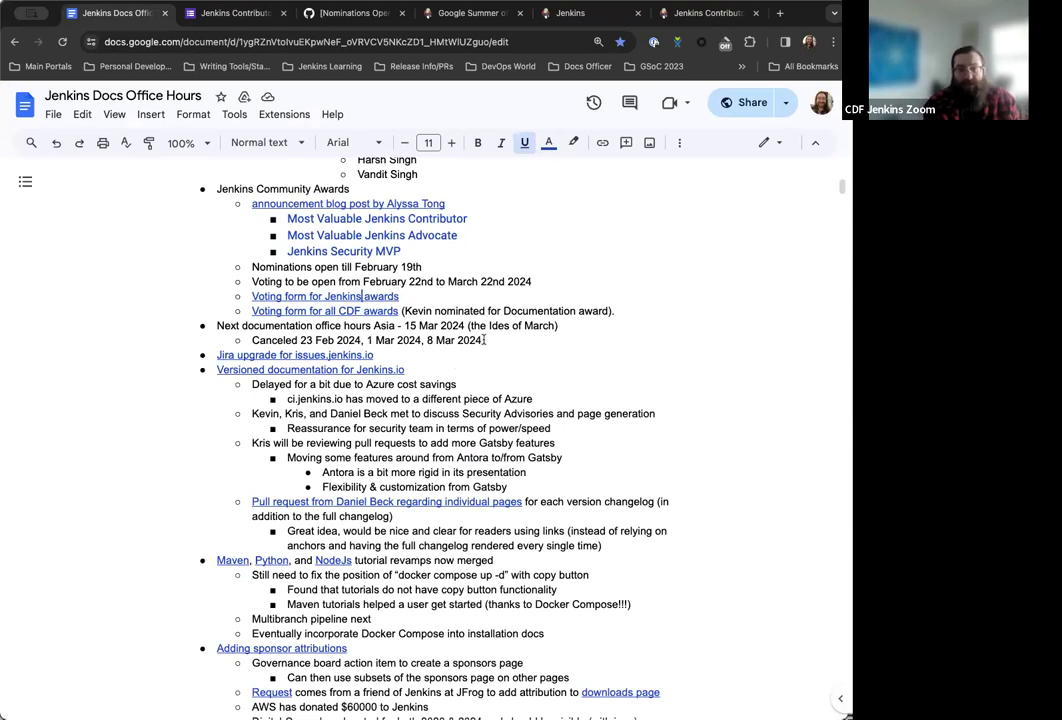
# Step: Open the CDF 2024 Awards voting form in a new tab and scroll through its ballot
pyautogui.click(331, 310)
pyautogui.click(334, 335)
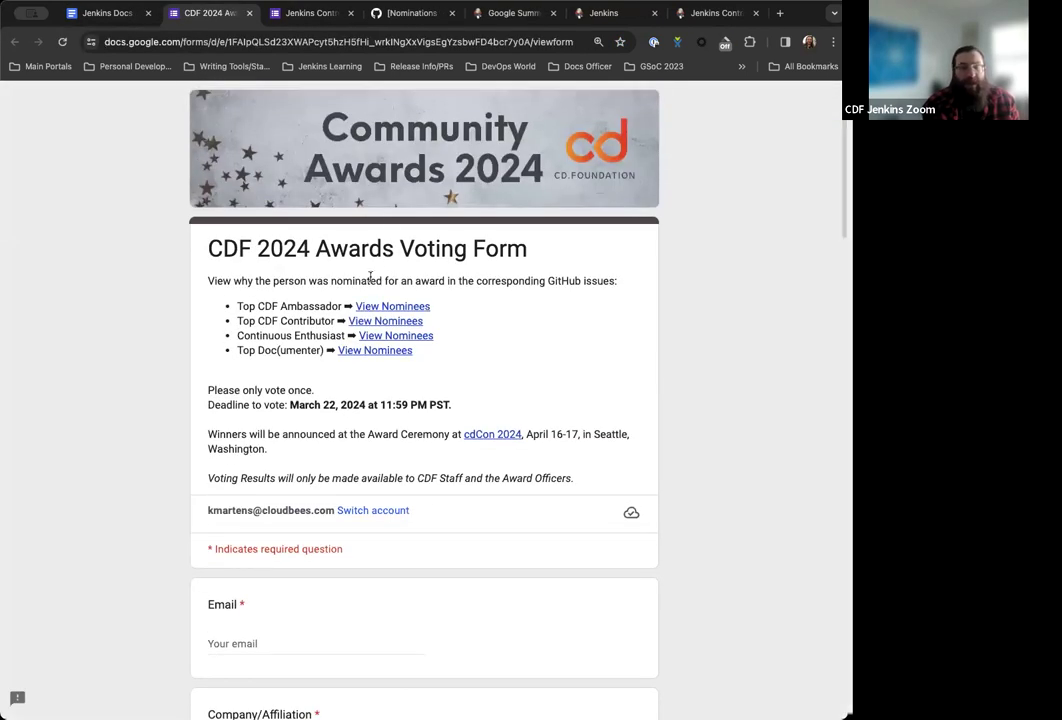
pyautogui.scroll(-5, 370, 277)
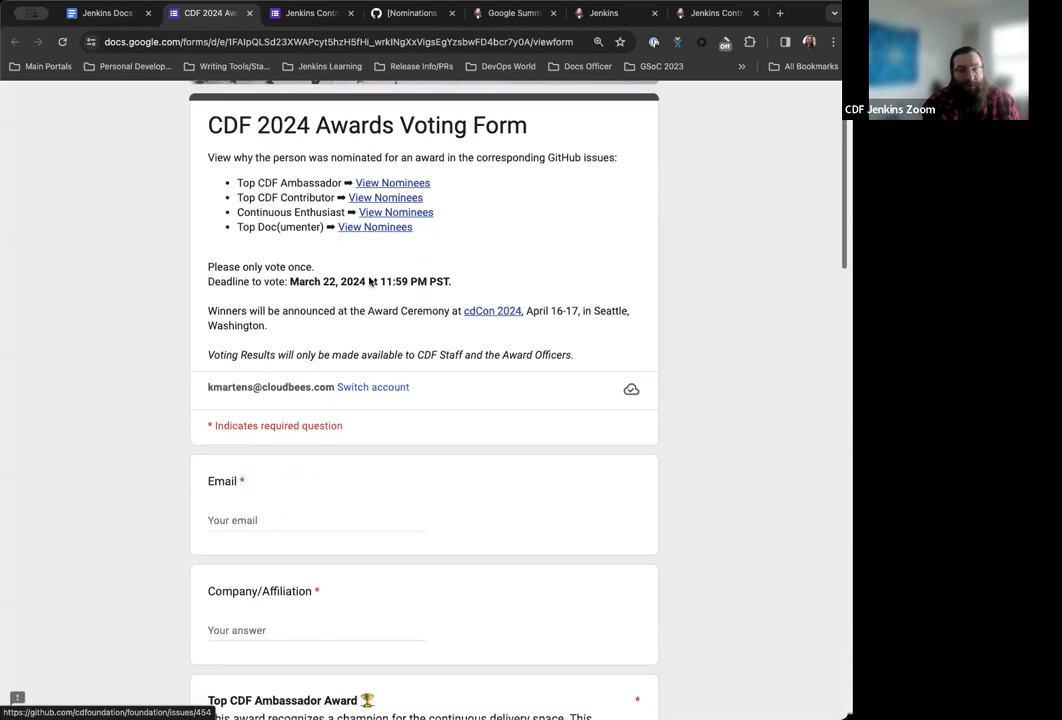
pyautogui.scroll(-20, 369, 281)
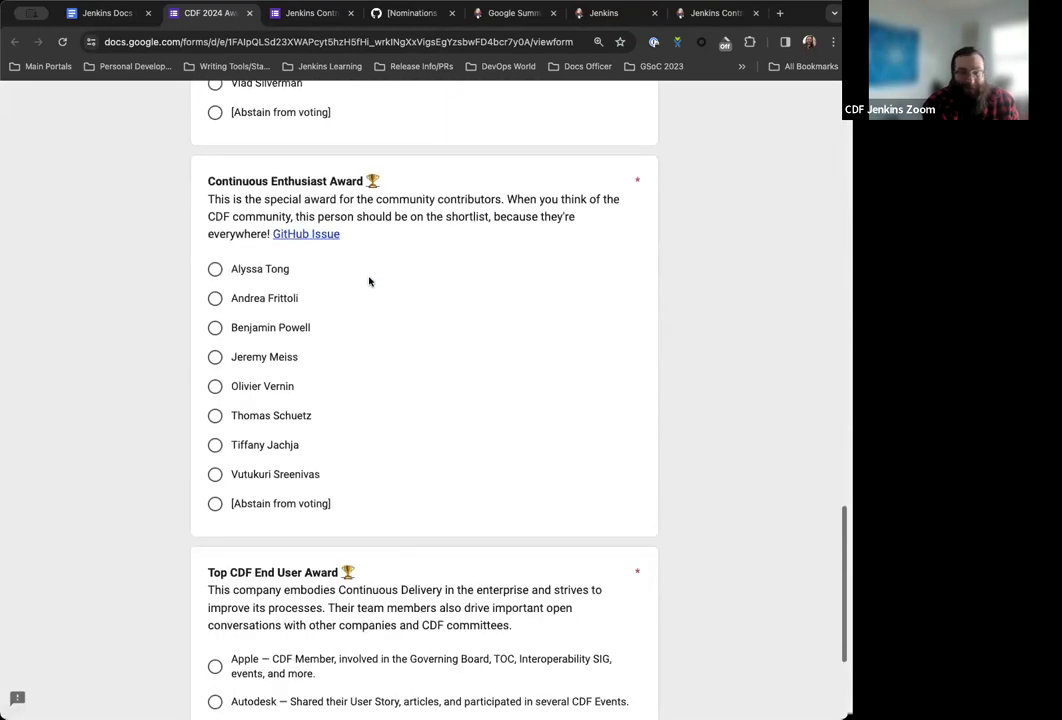
pyautogui.scroll(7, 369, 281)
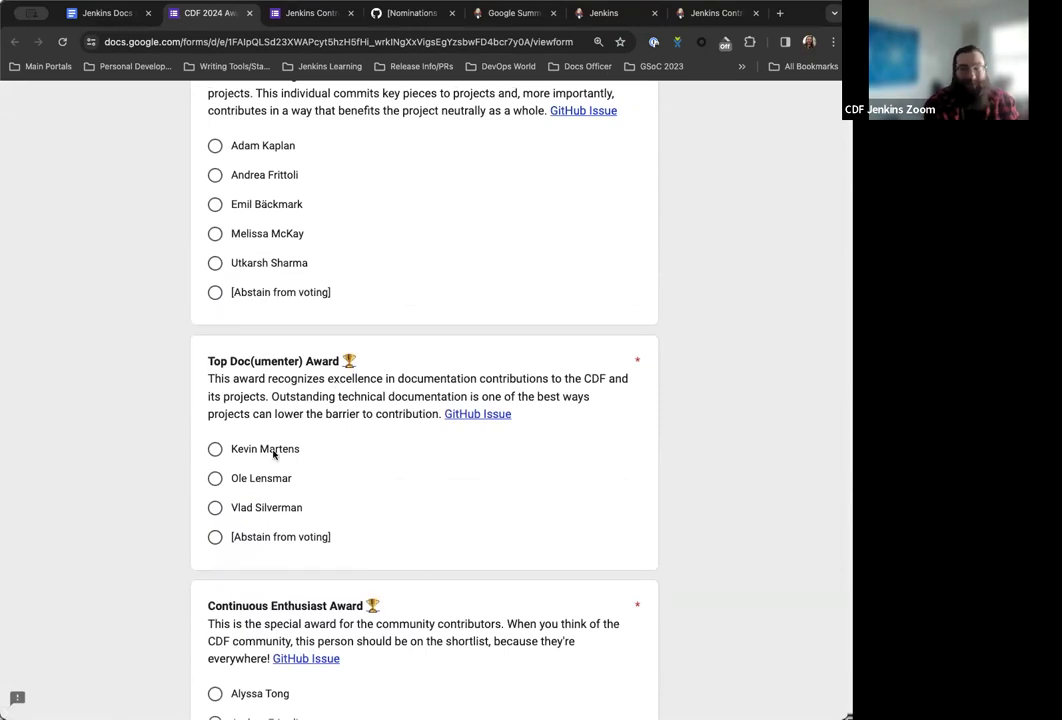
pyautogui.scroll(1, 273, 454)
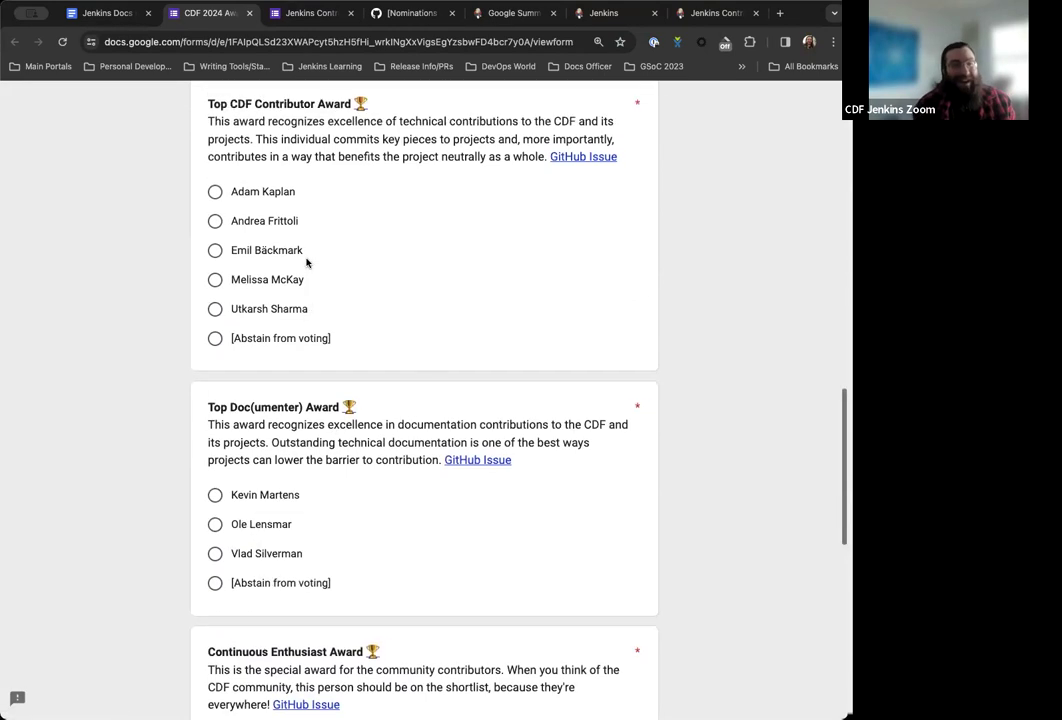
# Step: Return to the Jenkins Docs Office Hours notes
pyautogui.click(105, 13)
pyautogui.scroll(-1, 254, 222)
pyautogui.scroll(1, 462, 320)
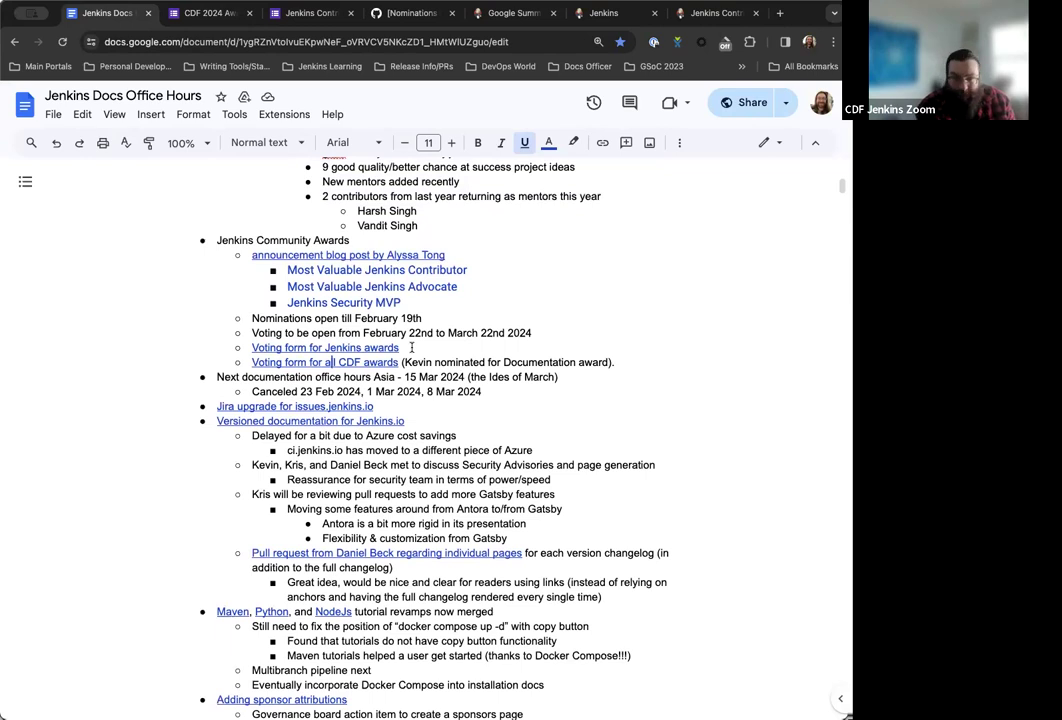
pyautogui.scroll(-3, 411, 347)
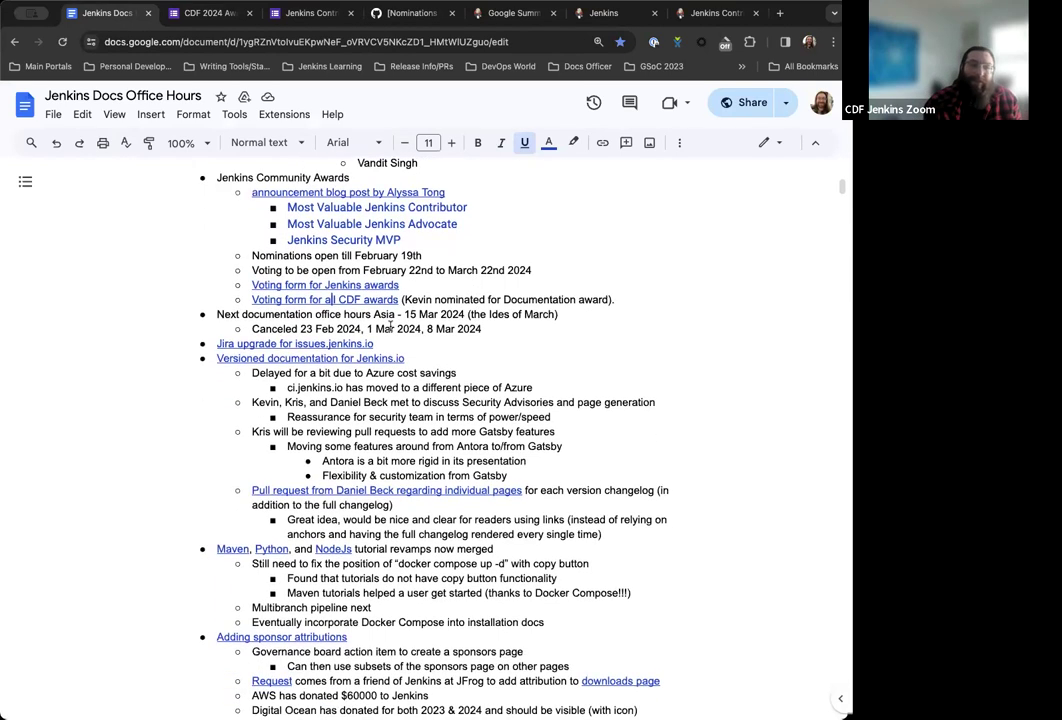
pyautogui.scroll(-2, 390, 325)
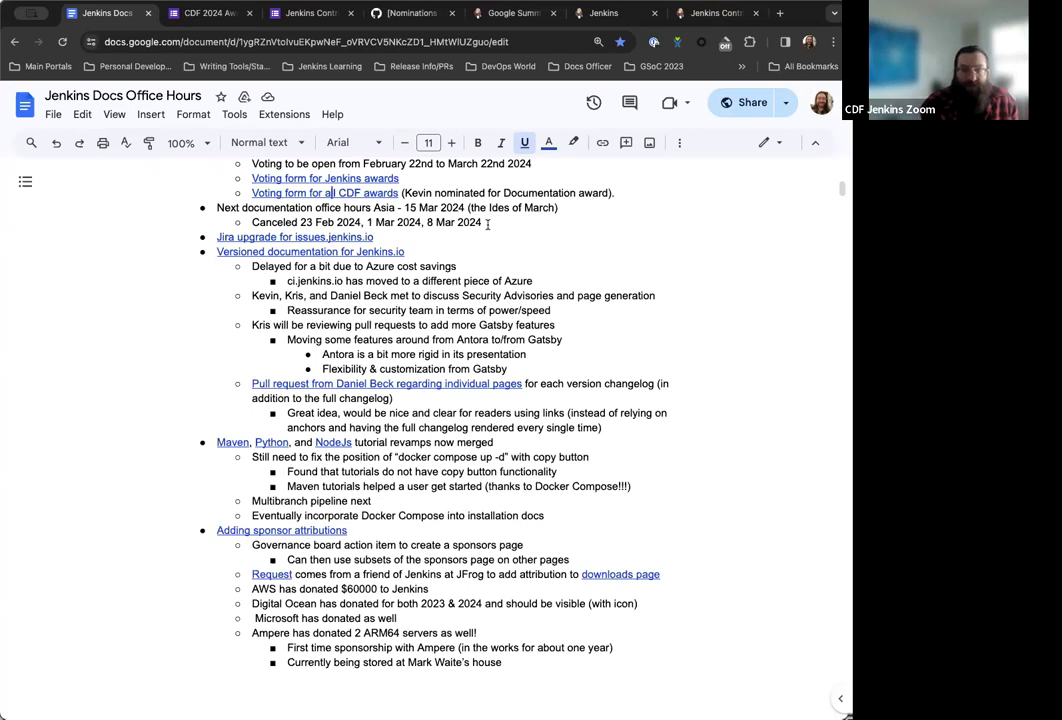
pyautogui.scroll(-2, 488, 224)
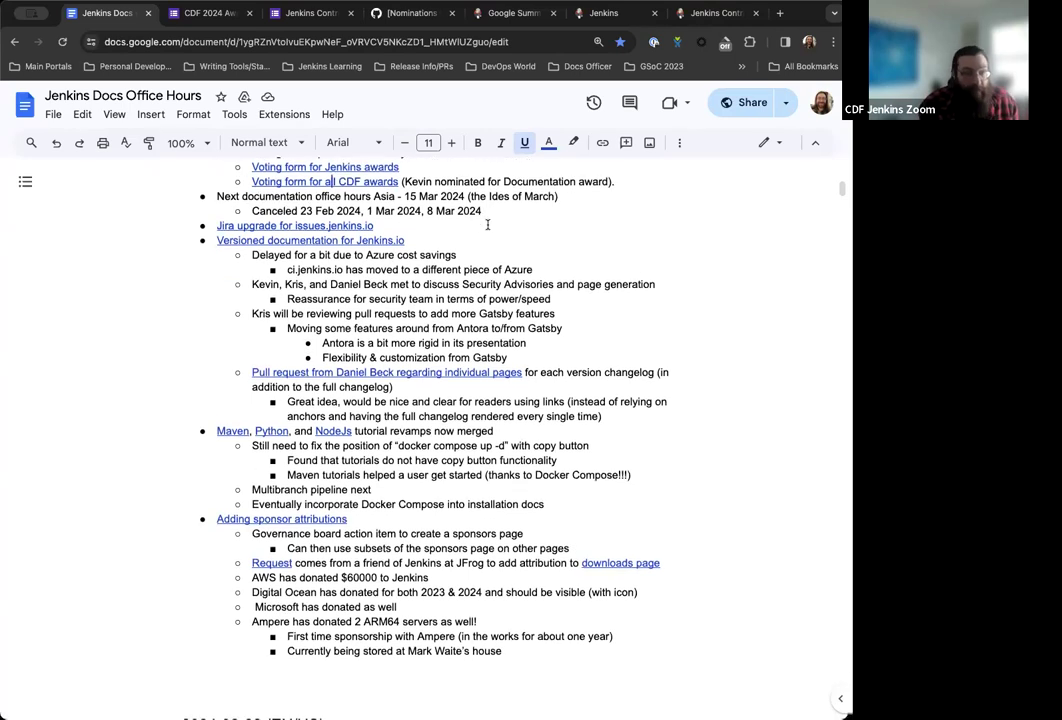
pyautogui.moveTo(300, 204)
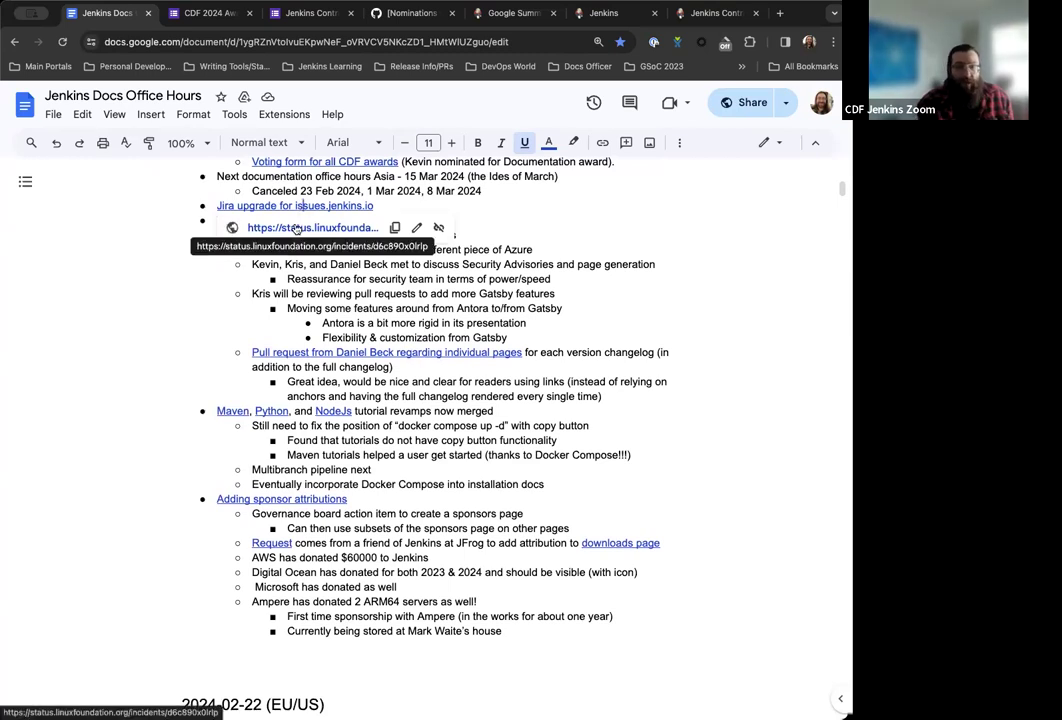
# Step: Open the status.linuxfoundation.org notice of the Jira 9.4.14 to 9.12.4 upgrade
pyautogui.click(296, 228)
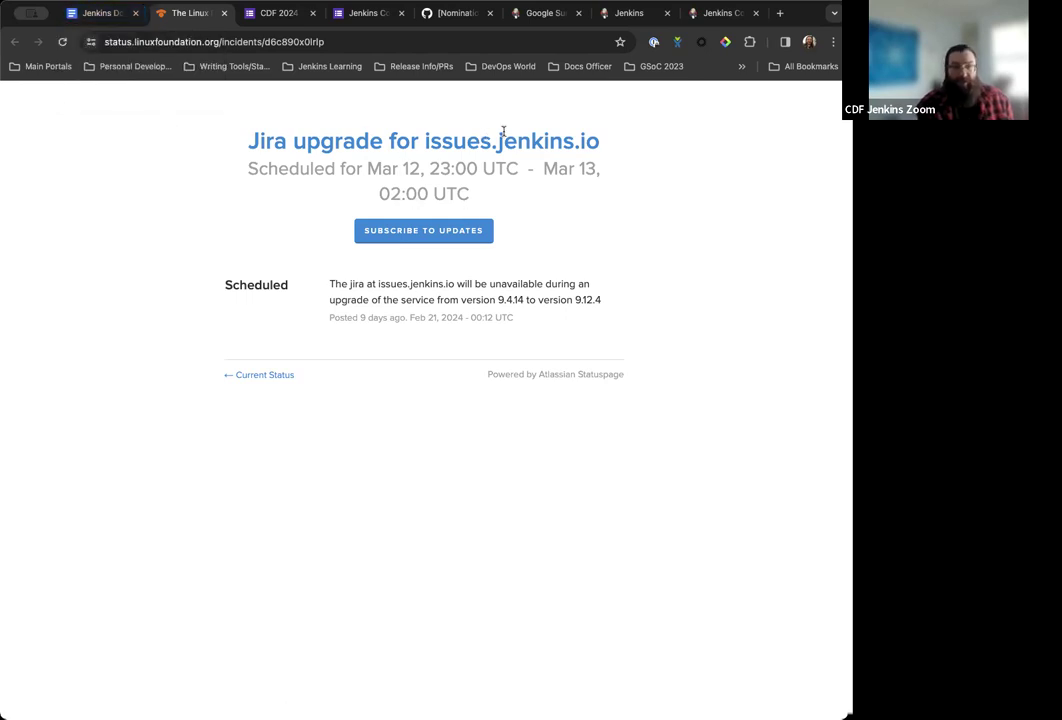
# Step: Return to the notes and show the link for the per-version changelog pages pull request
pyautogui.click(90, 13)
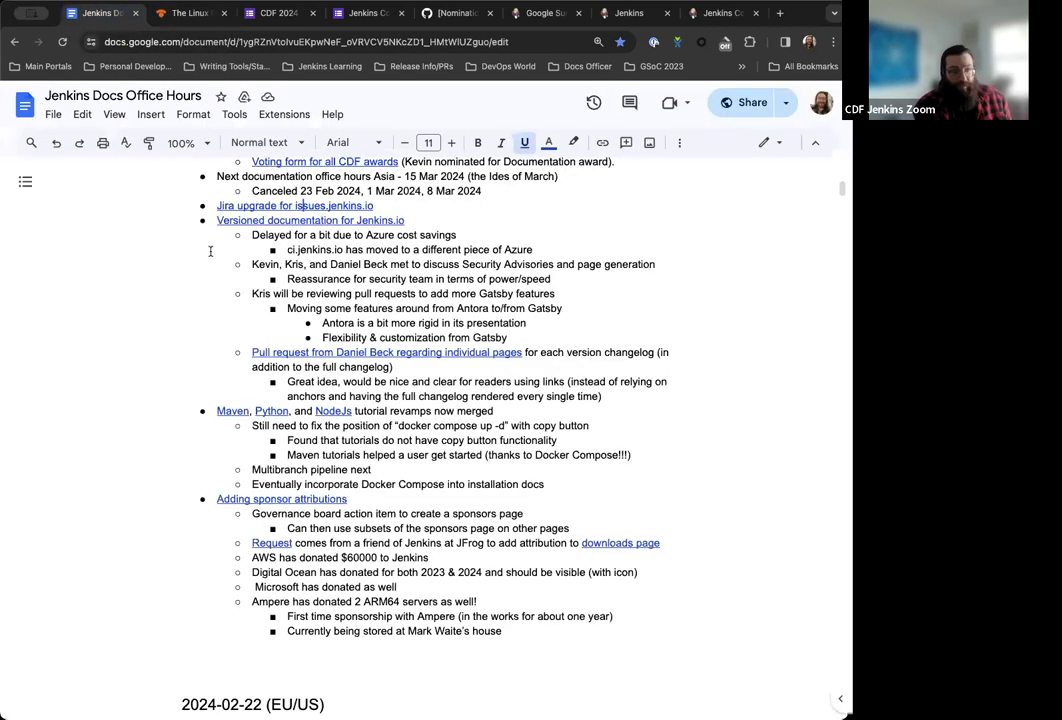
pyautogui.scroll(-3, 397, 221)
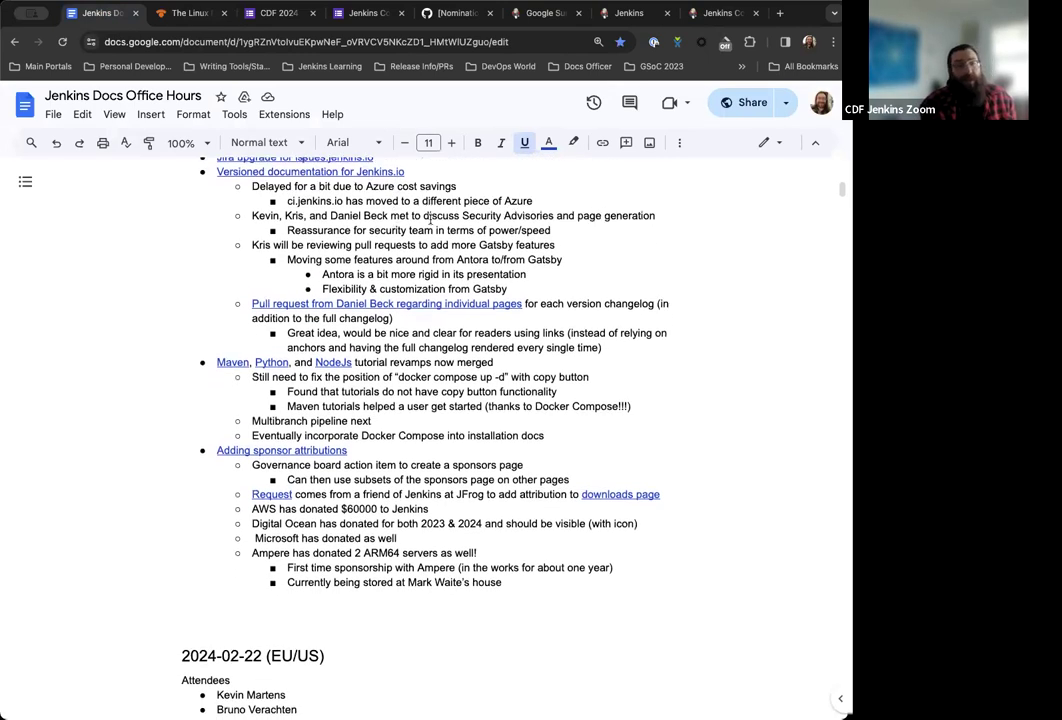
pyautogui.scroll(-1, 365, 226)
pyautogui.scroll(1, 366, 226)
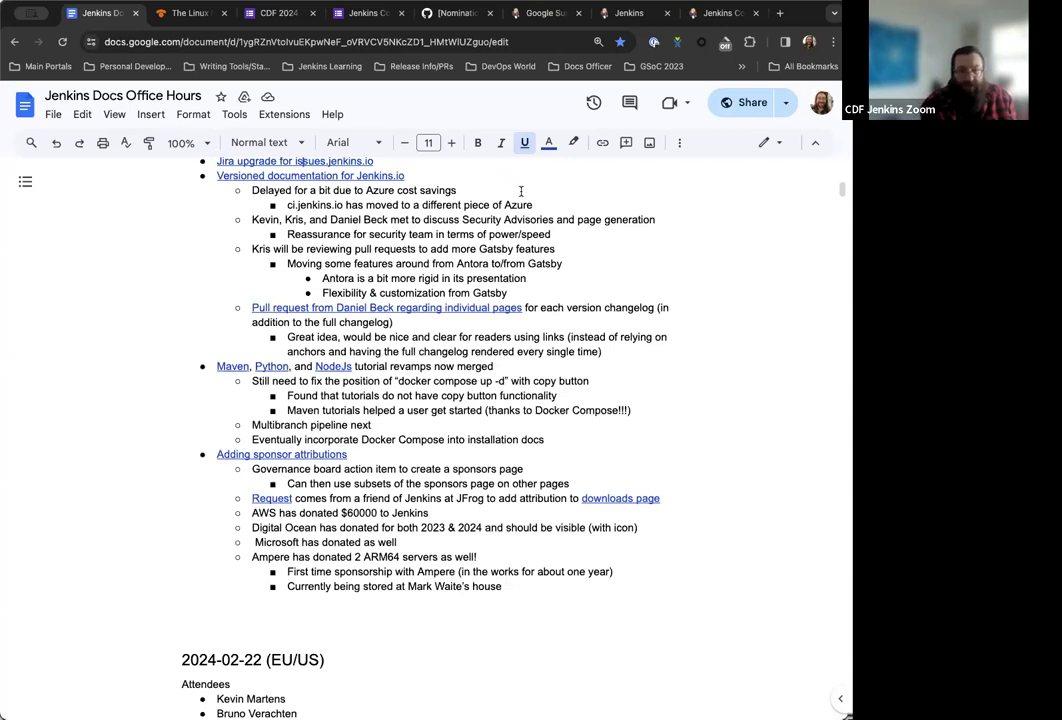
pyautogui.click(413, 310)
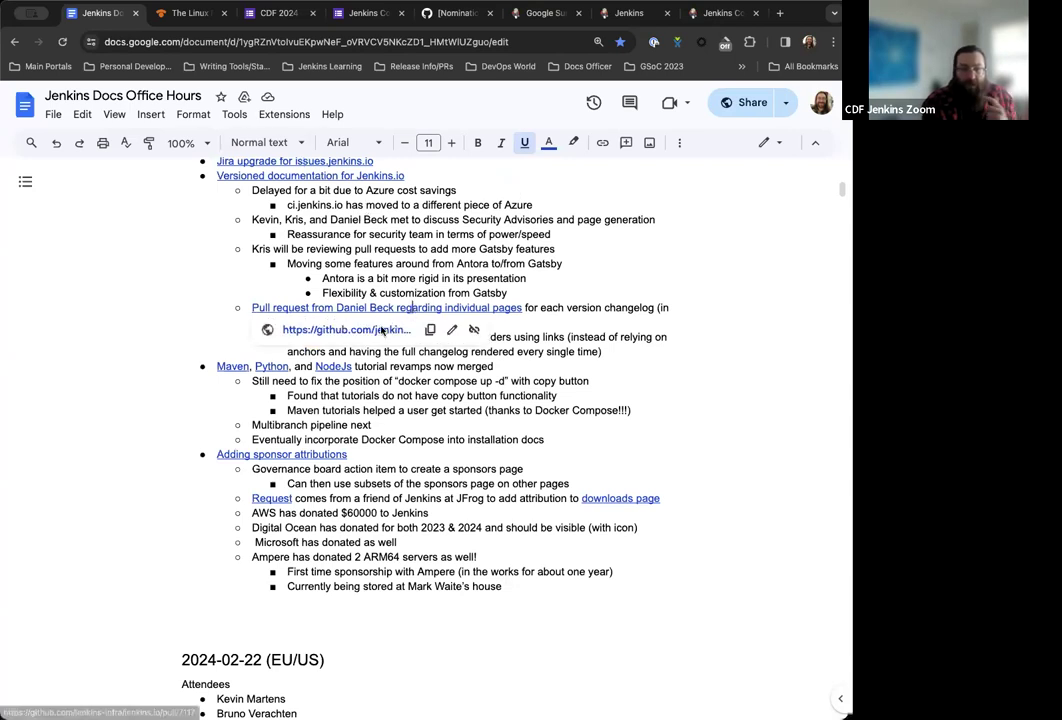
# Step: Open pull request #7117 and check its Files changed before returning to Conversation
pyautogui.click(346, 329)
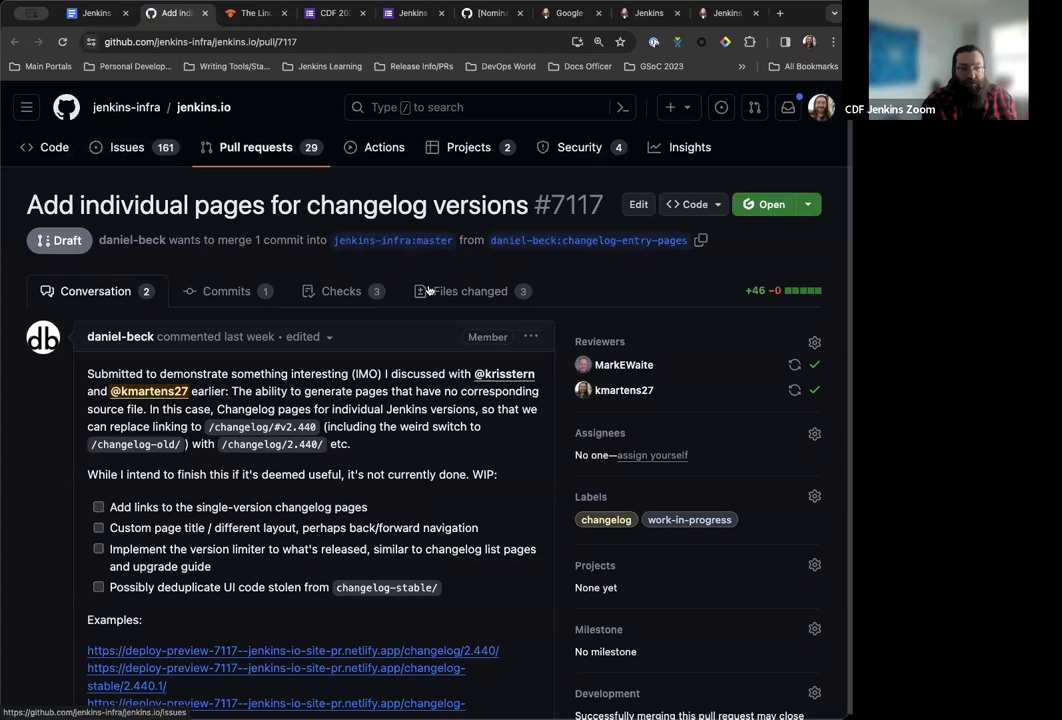
pyautogui.click(455, 290)
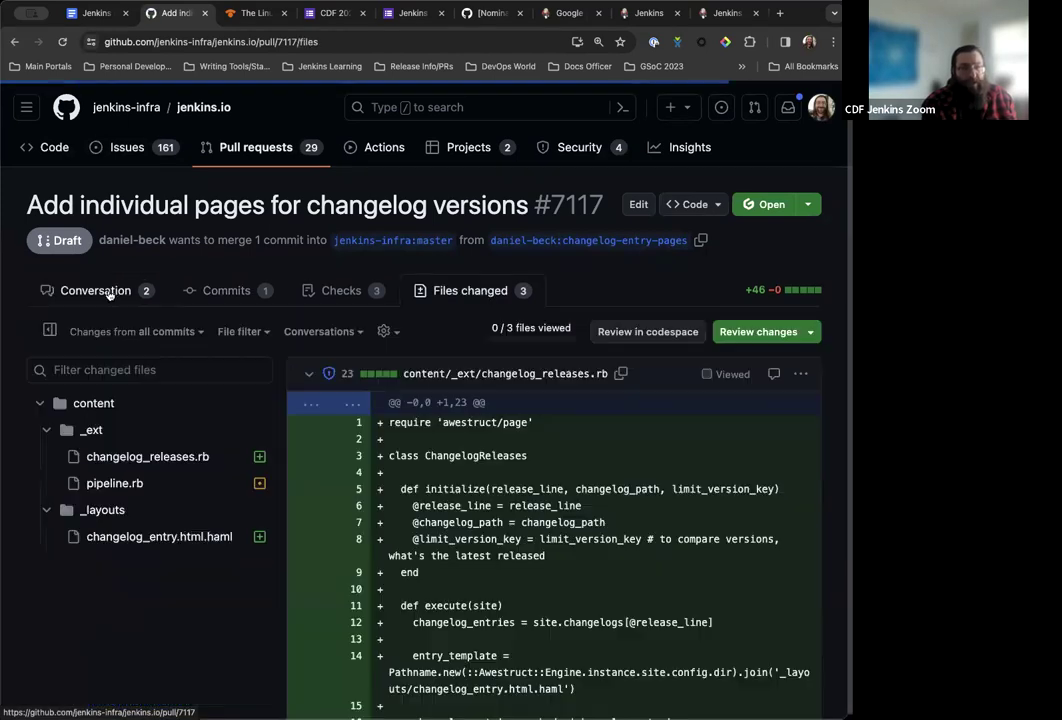
pyautogui.hotkey('alt', 'Left')
pyautogui.scroll(-5, 315, 578)
# Step: View the example changelog screenshot full size, then return to the pull request discussion
pyautogui.click(227, 373)
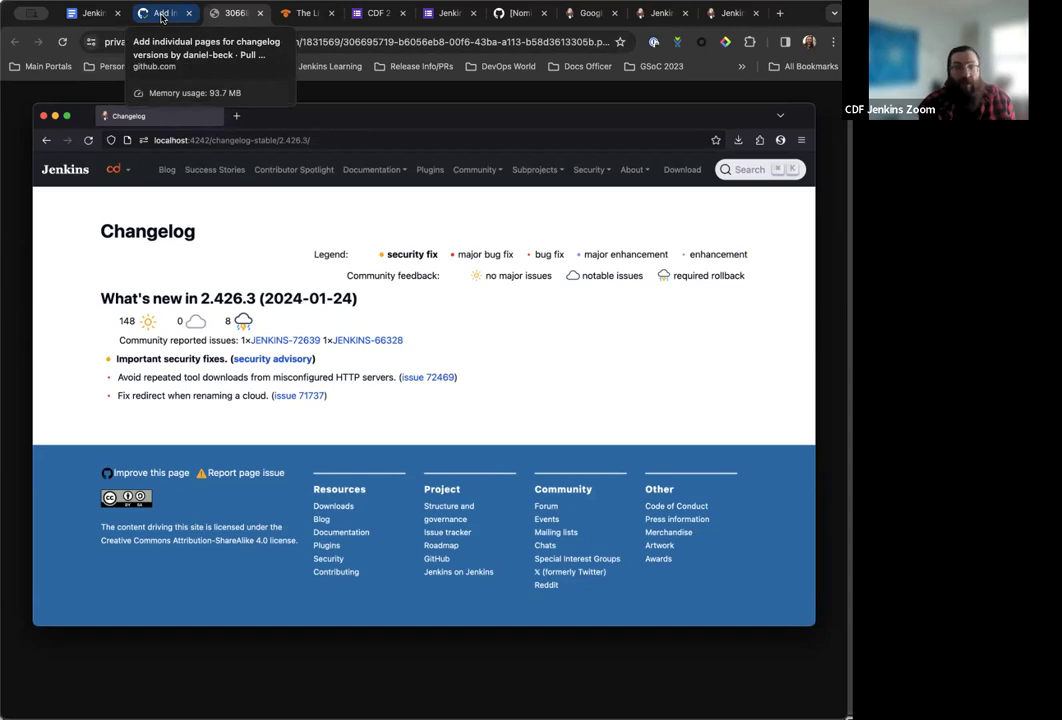
pyautogui.click(161, 17)
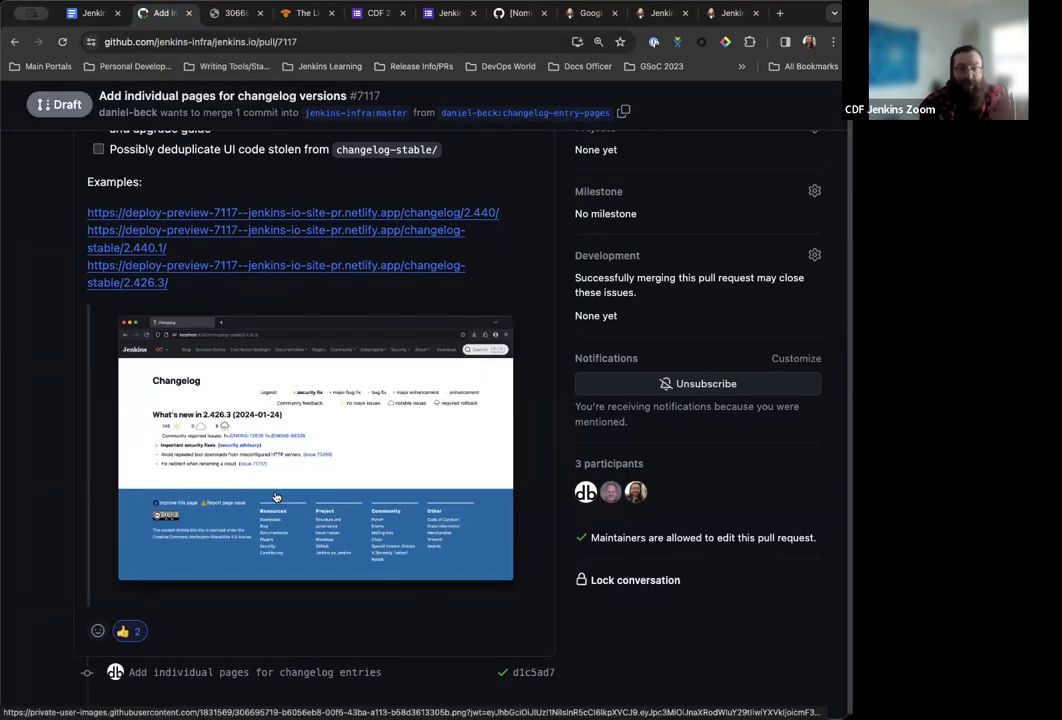
pyautogui.scroll(2, 205, 418)
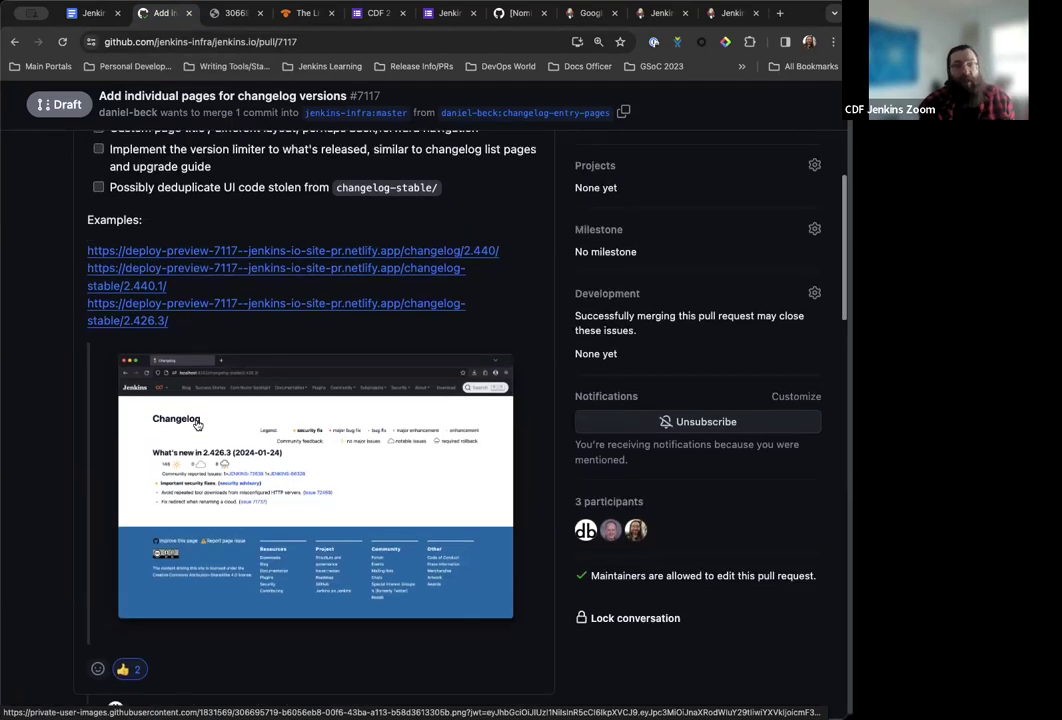
pyautogui.scroll(6, 197, 425)
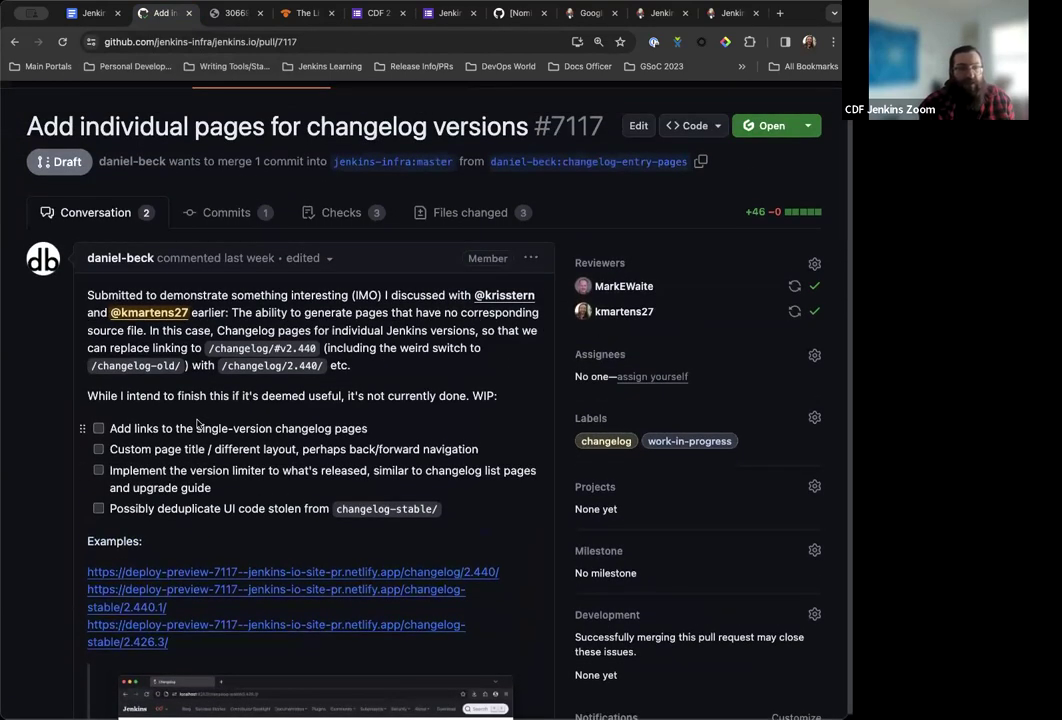
pyautogui.scroll(-1, 197, 425)
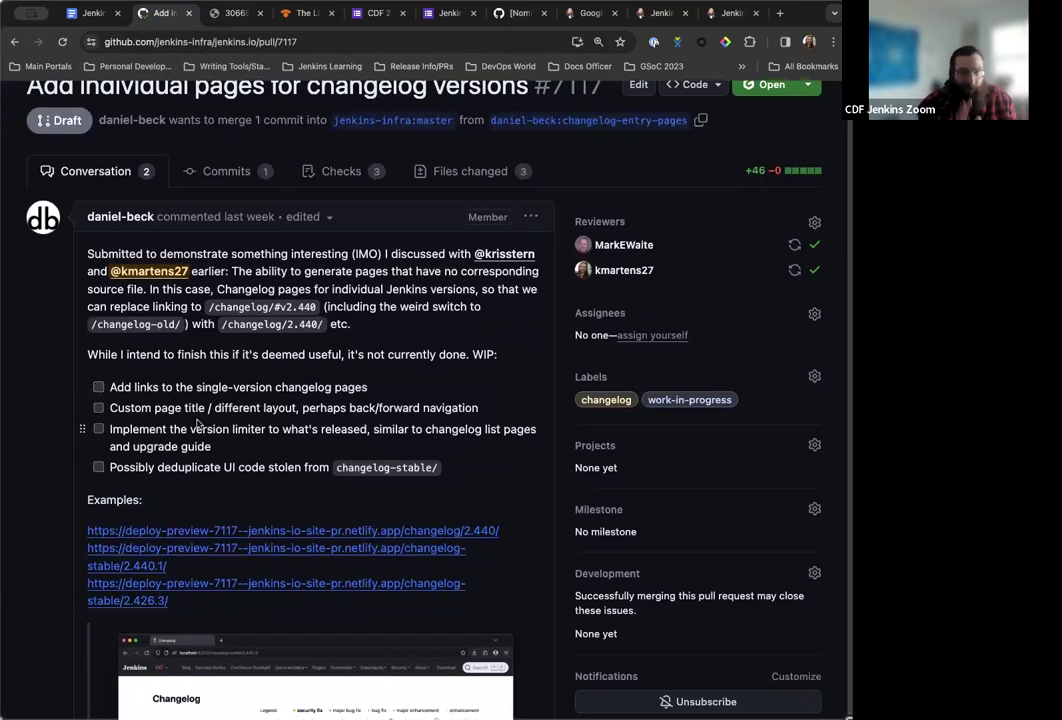
pyautogui.scroll(-18, 197, 425)
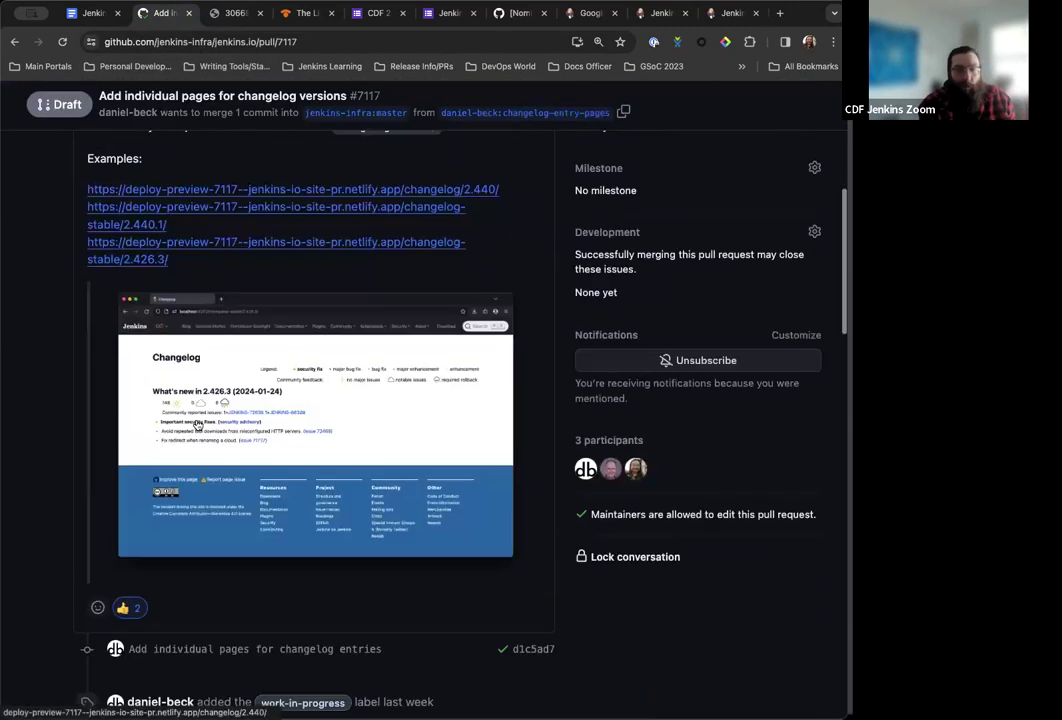
pyautogui.scroll(-5, 197, 425)
pyautogui.scroll(20, 196, 420)
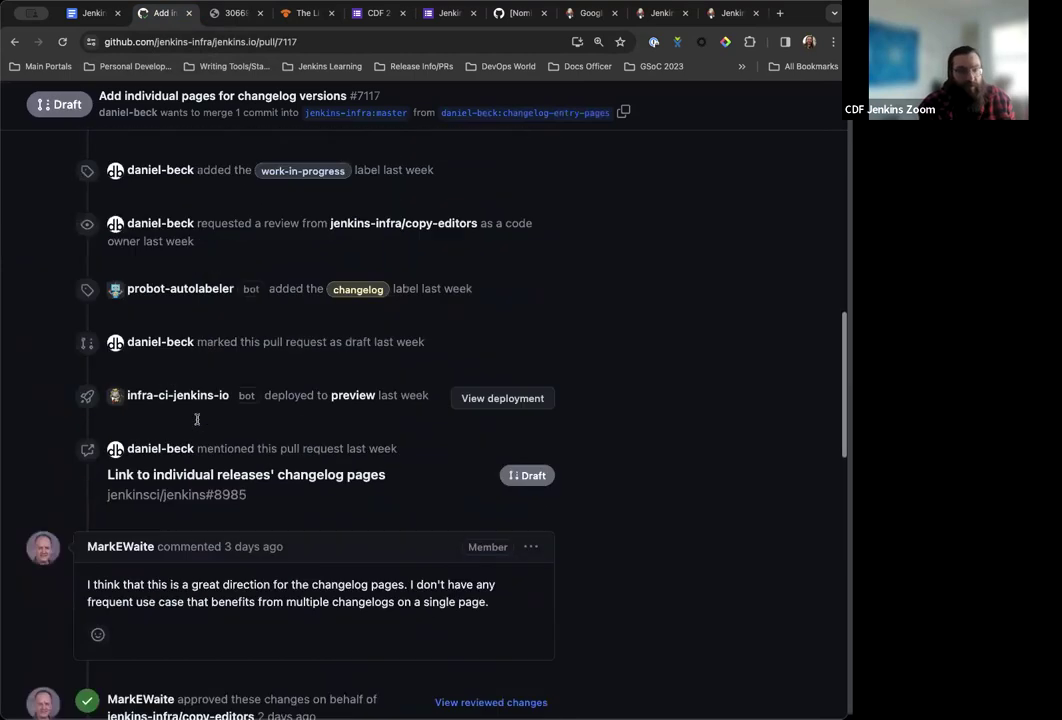
# Step: Return to the notes and scroll to the Maven, Python and NodeJs tutorial revamps item
pyautogui.click(88, 13)
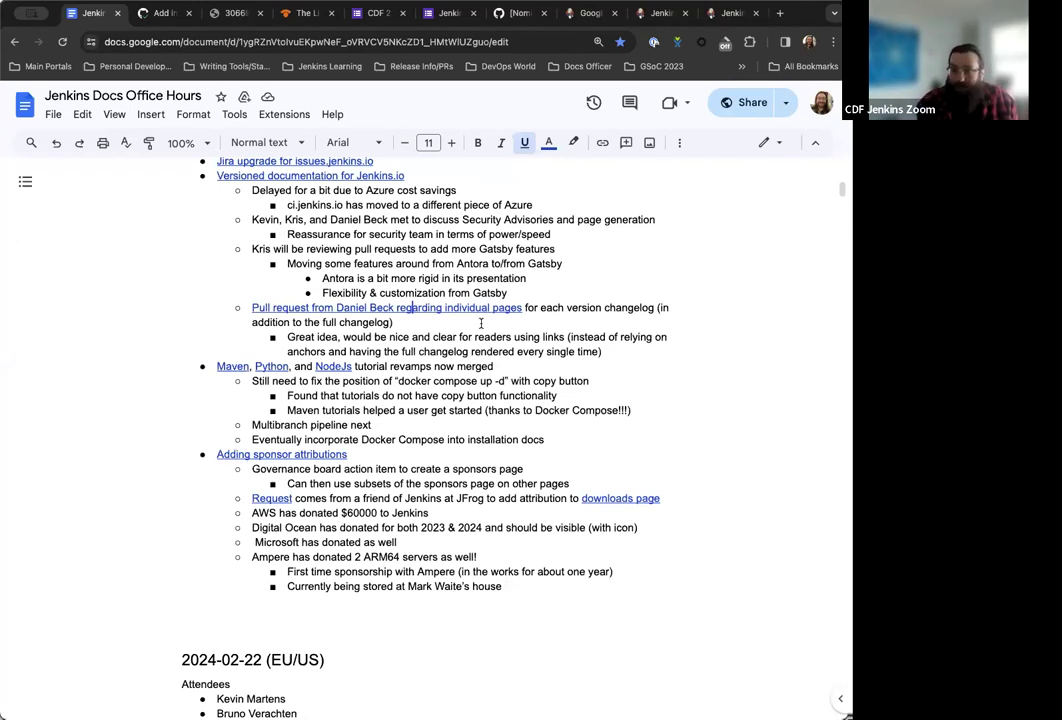
pyautogui.scroll(-2, 481, 323)
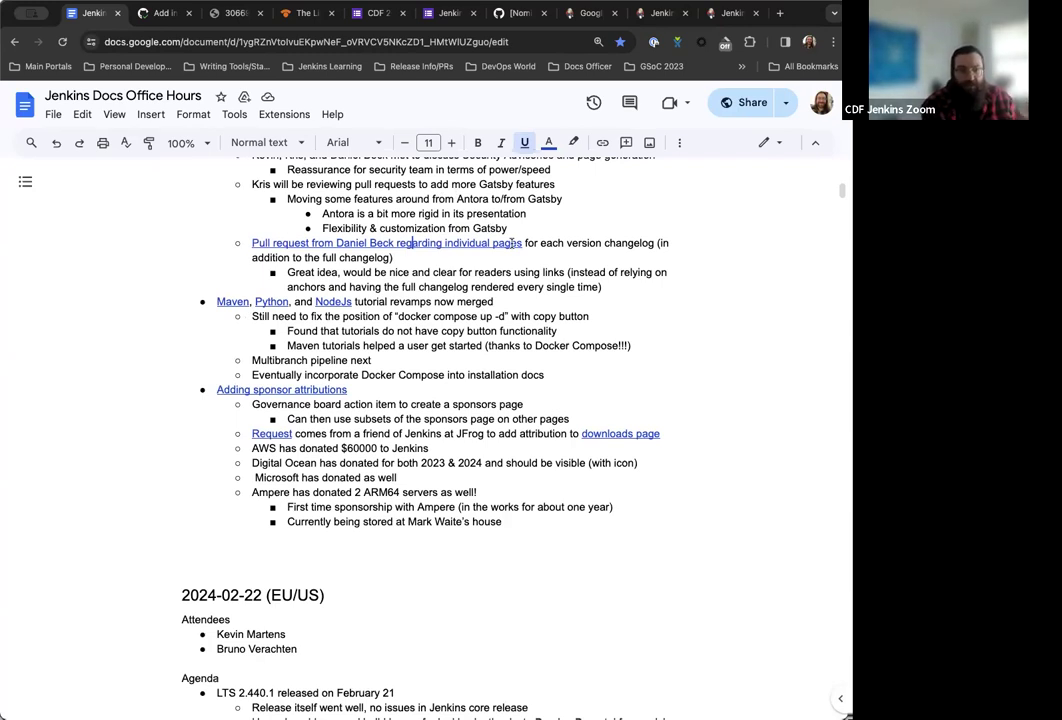
pyautogui.scroll(-2, 512, 243)
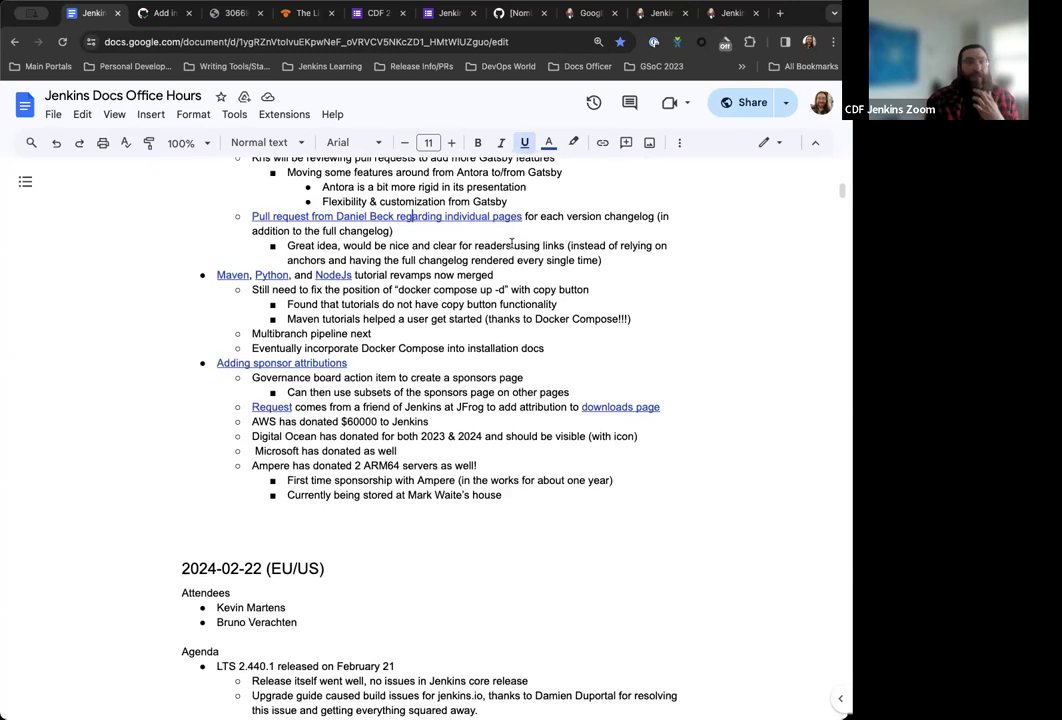
pyautogui.scroll(-1, 512, 243)
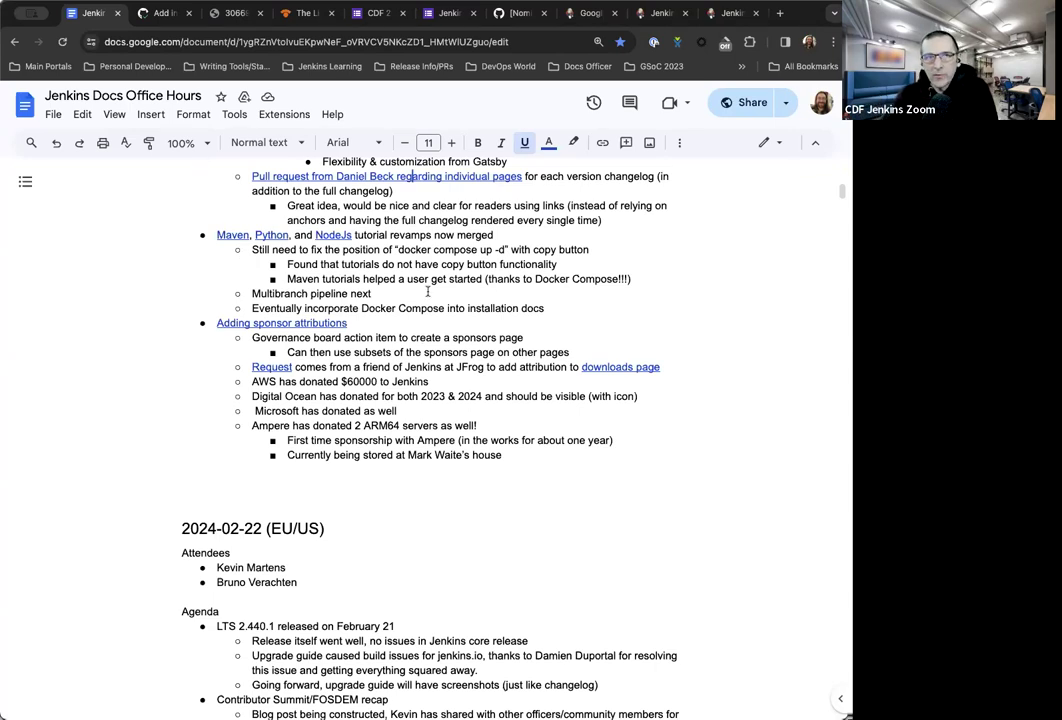
# Step: Add an indented bullet: 'Needs a few changes to make sure that everything works correctly'
pyautogui.click(425, 293)
pyautogui.press('Return')
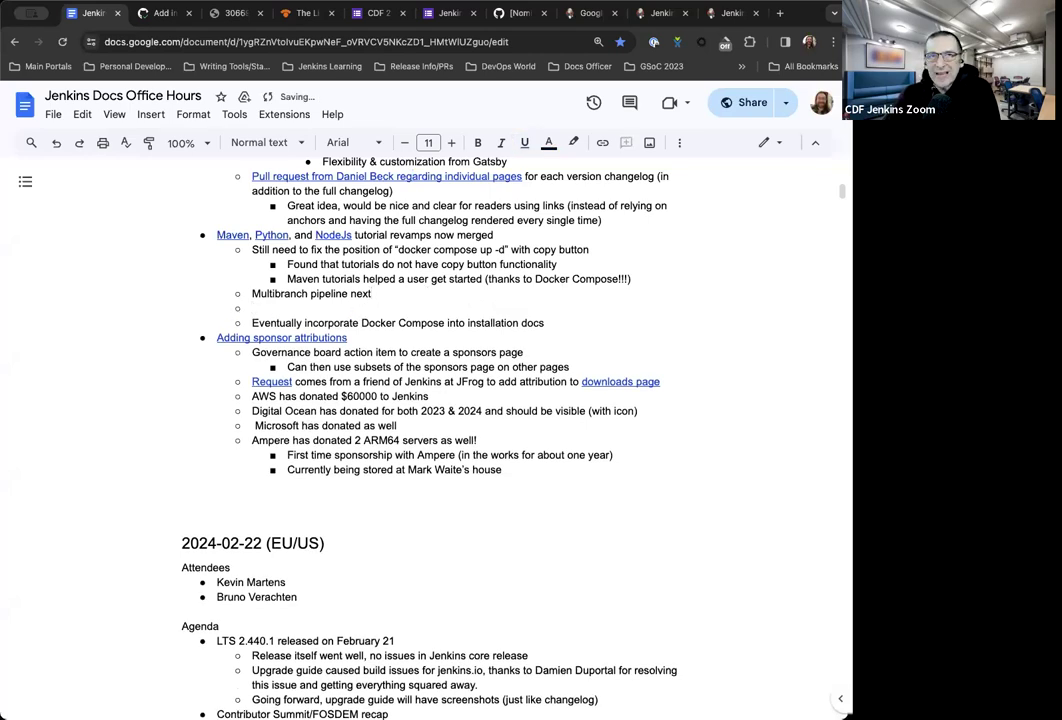
pyautogui.press('Tab')
pyautogui.write('Needs a fe')
pyautogui.write('w cahnges')
pyautogui.press('BackSpace')
pyautogui.press('BackSpace')
pyautogui.press('BackSpace')
pyautogui.press('BackSpace')
pyautogui.press('BackSpace')
pyautogui.press('BackSpace')
pyautogui.write('hanges to make sure that everything works correctly')
# Step: Add the bullet 'The React code is not working at the moment, things need to be updated to connect properly.'
pyautogui.press('Return')
pyautogui.write('anote')
pyautogui.press('BackSpace')
pyautogui.press('BackSpace')
pyautogui.press('BackSpace')
pyautogui.press('BackSpace')
pyautogui.press('BackSpace')
pyautogui.write('The Rae')
pyautogui.press('BackSpace')
pyautogui.write('act code is not working at the moment, things need to be updated to connect ')
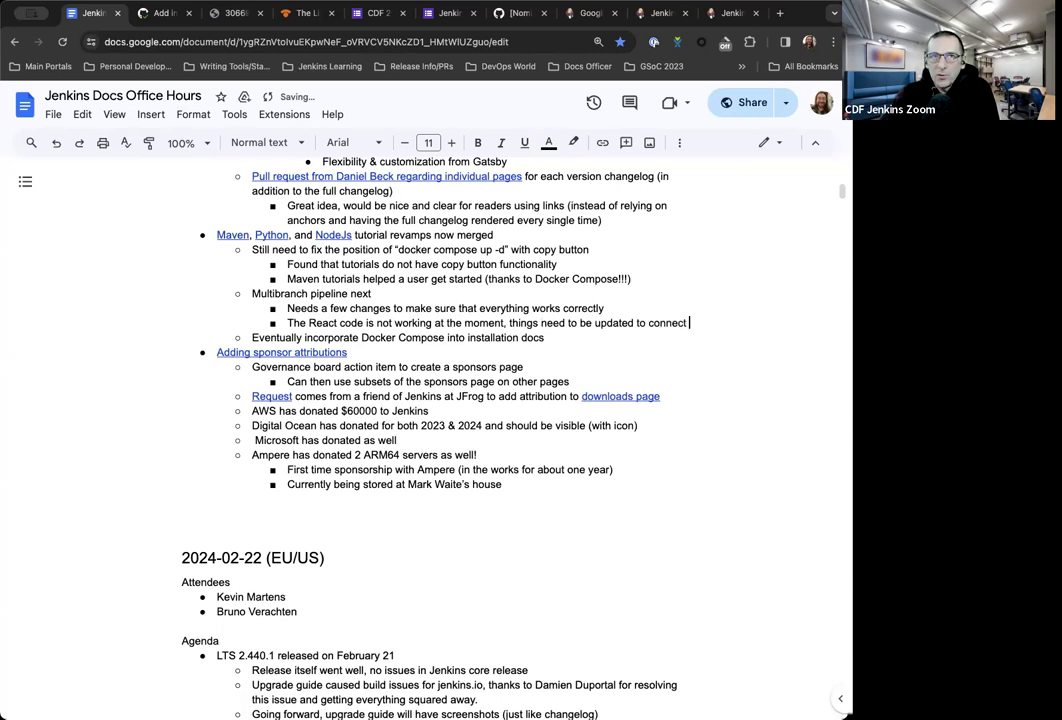
pyautogui.write('properly')
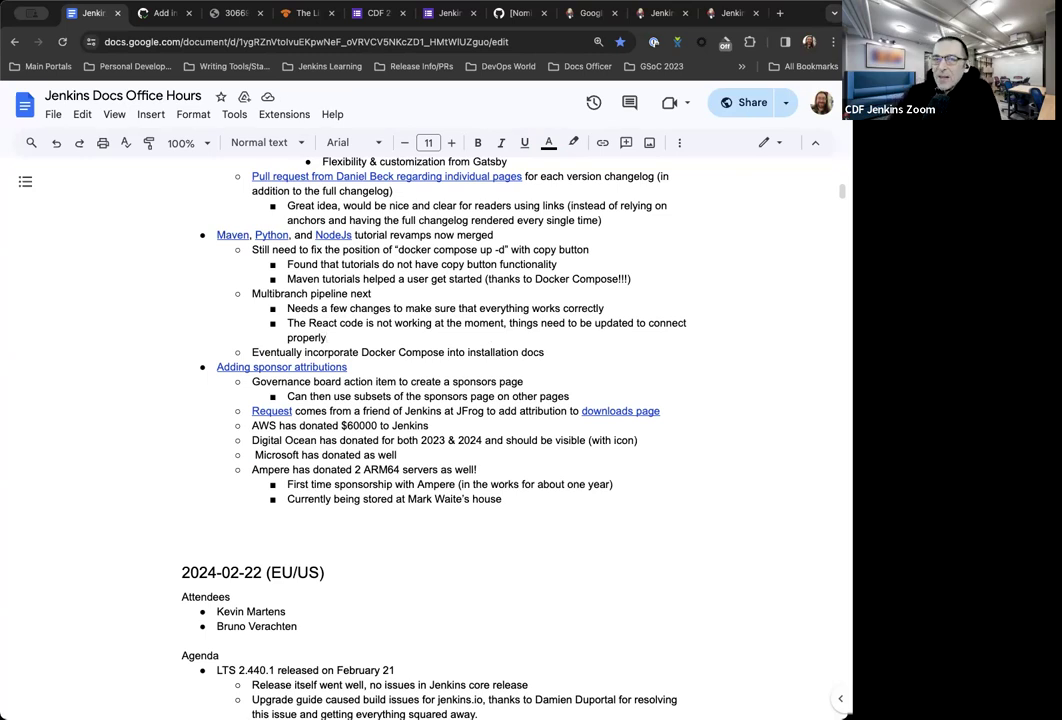
pyautogui.write('.')
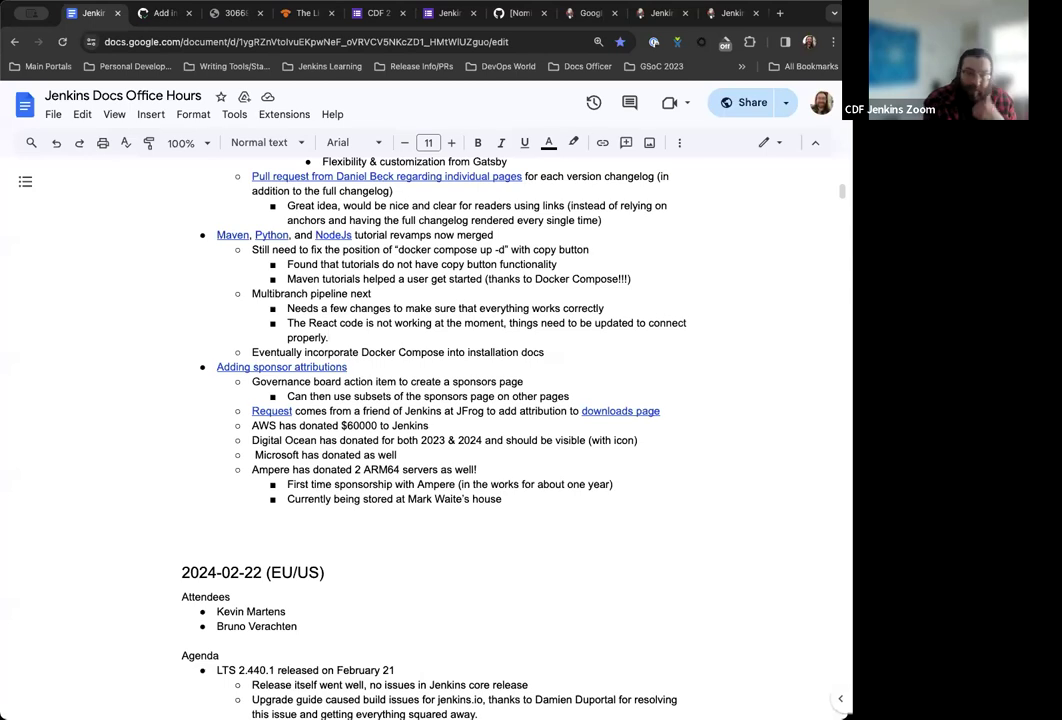
pyautogui.scroll(-2, 272, 280)
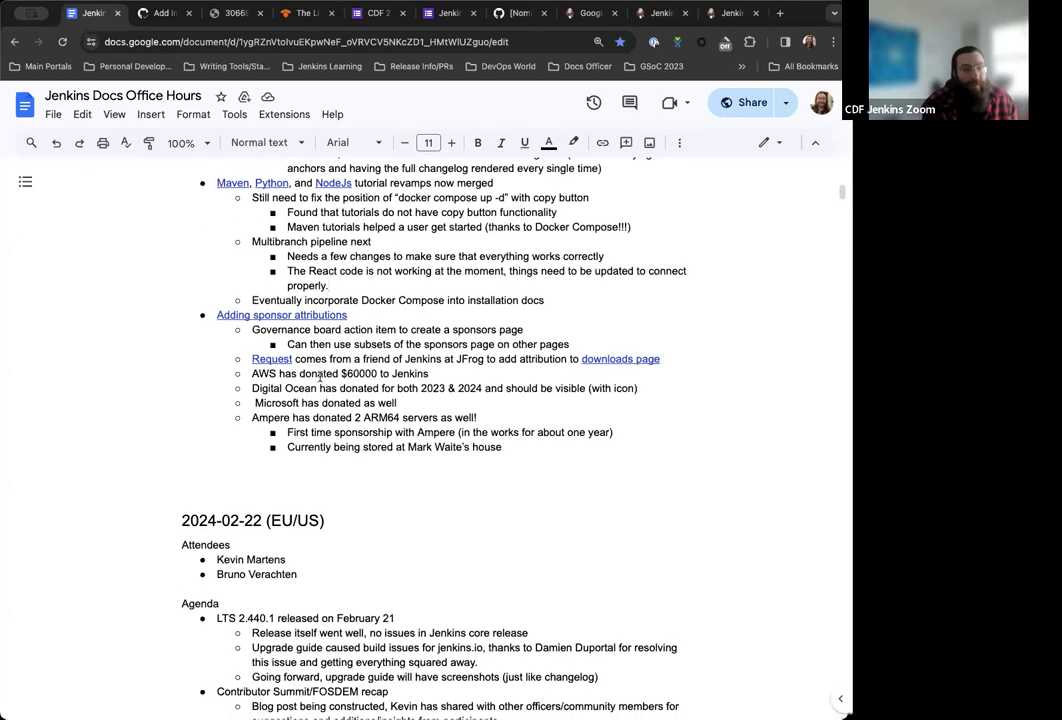
pyautogui.scroll(1, 394, 319)
pyautogui.scroll(-2, 398, 308)
pyautogui.scroll(1, 401, 301)
pyautogui.scroll(1, 401, 301)
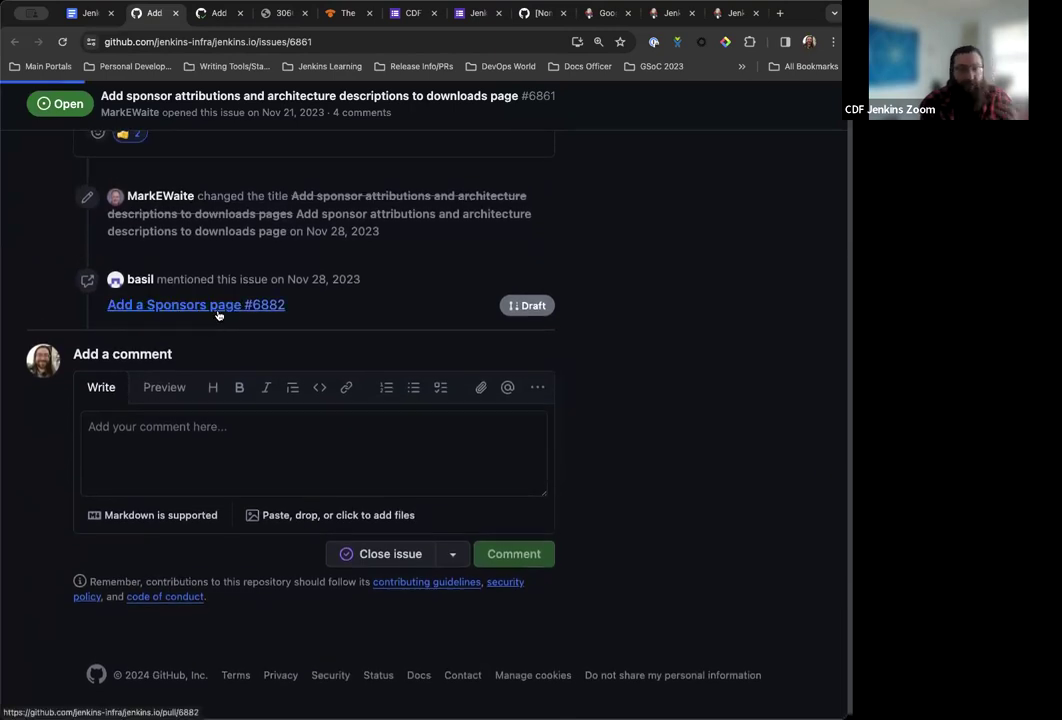
# Step: Review pull request 'Add a Sponsors page #6882' and its five sponsor levels, then return to the notes
pyautogui.click(218, 305)
pyautogui.scroll(-15, 218, 315)
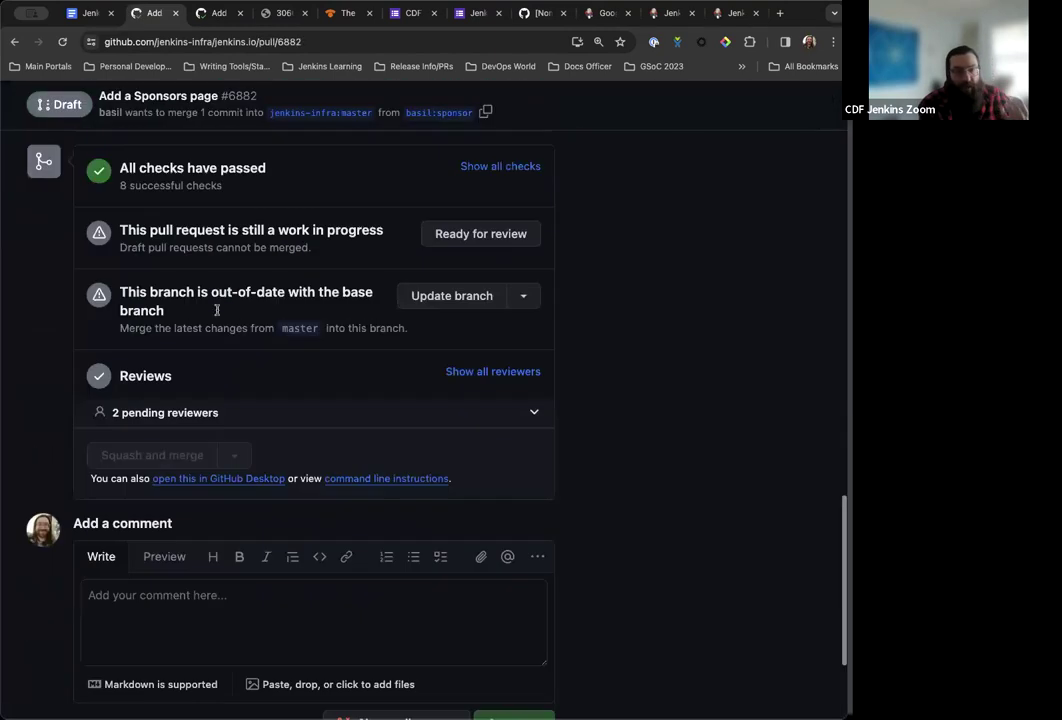
pyautogui.scroll(3, 217, 314)
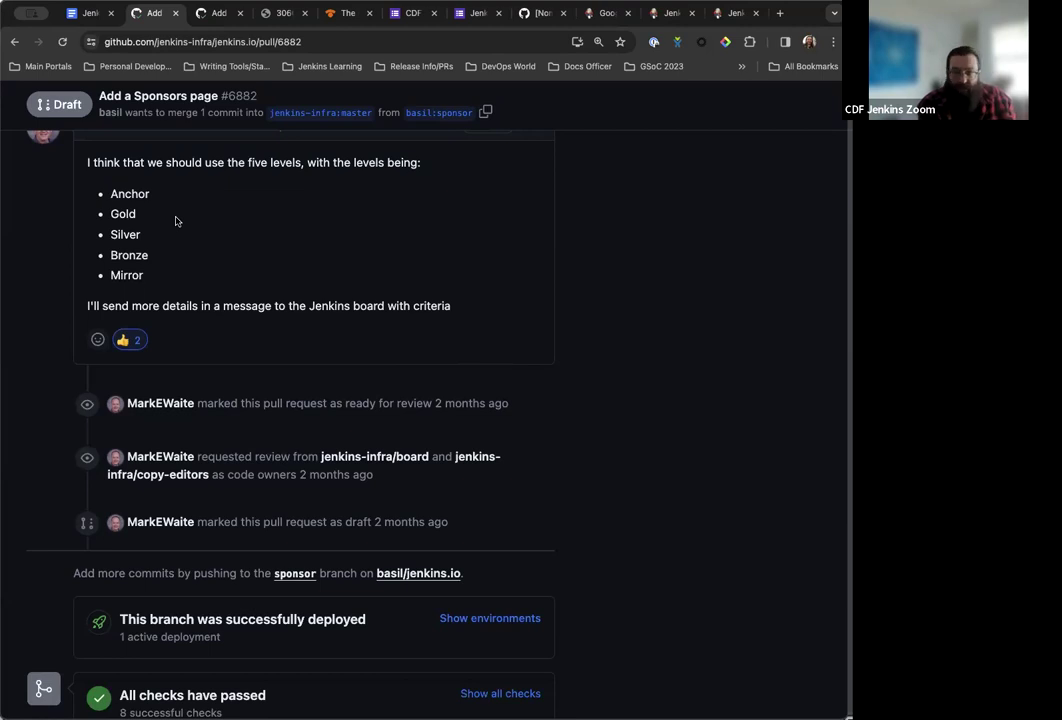
pyautogui.click(86, 18)
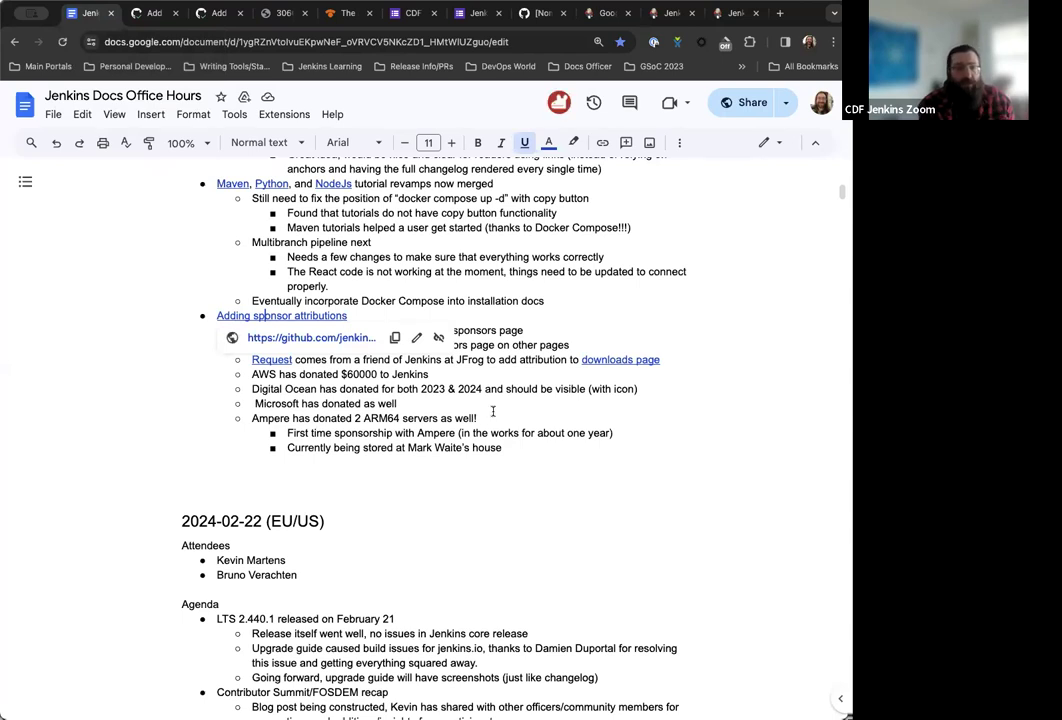
# Step: Delete the leading space before 'Microsoft has donated as well' under Adding sponsor attributions
pyautogui.click(488, 404)
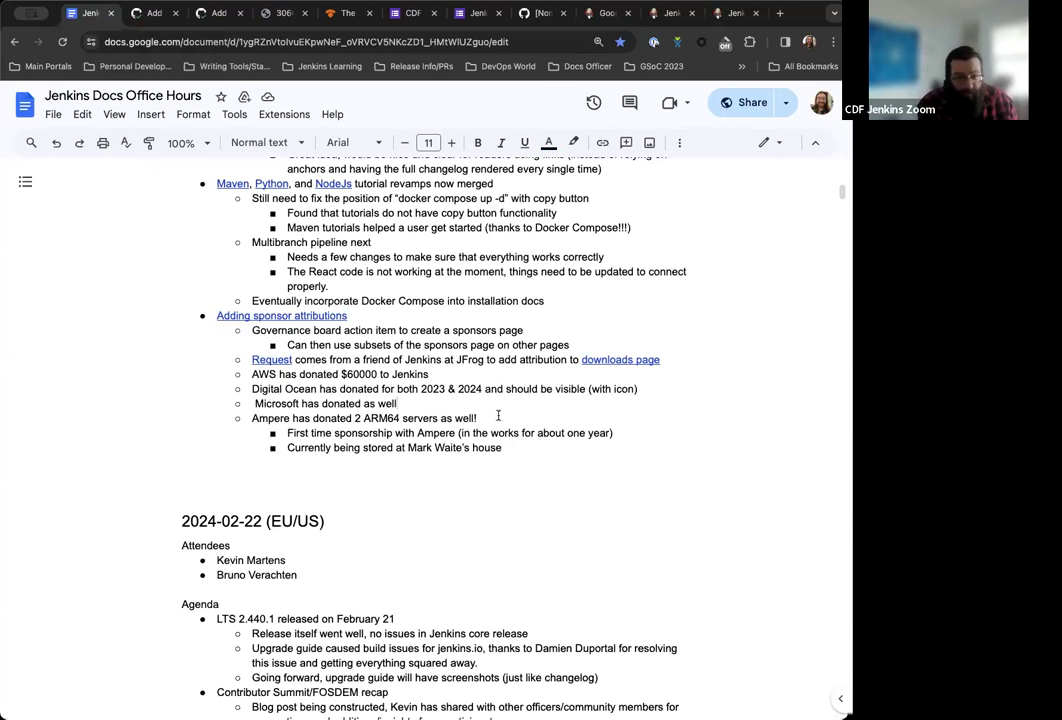
pyautogui.scroll(-1, 390, 389)
pyautogui.scroll(-1, 390, 389)
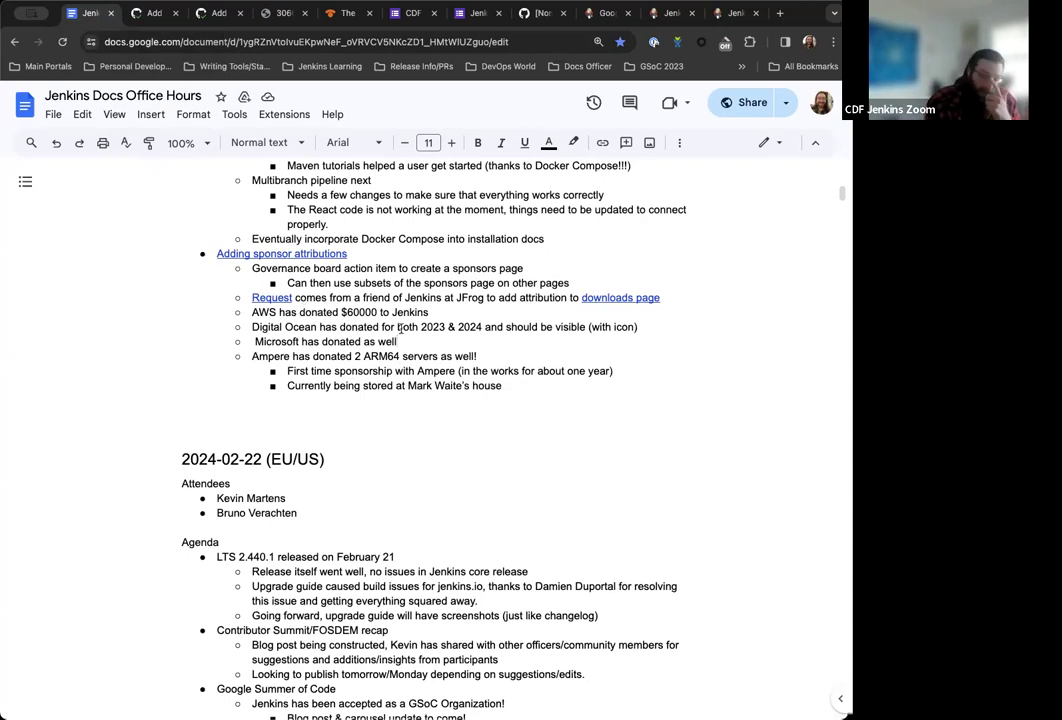
pyautogui.scroll(-1, 395, 315)
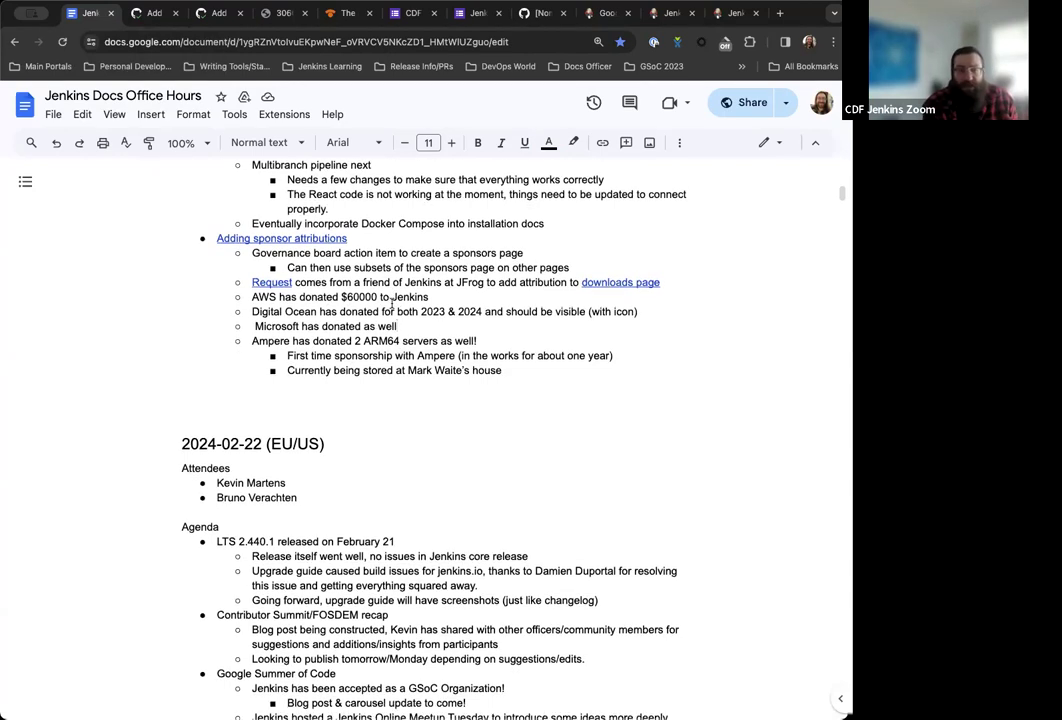
pyautogui.scroll(-2, 392, 305)
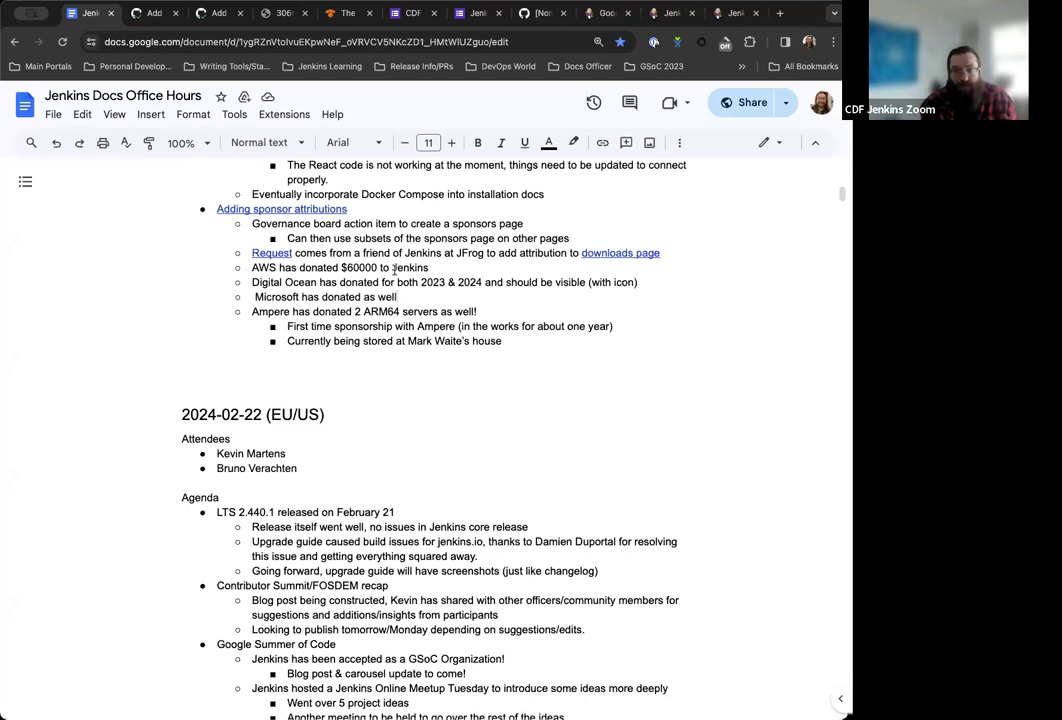
pyautogui.scroll(-1, 330, 260)
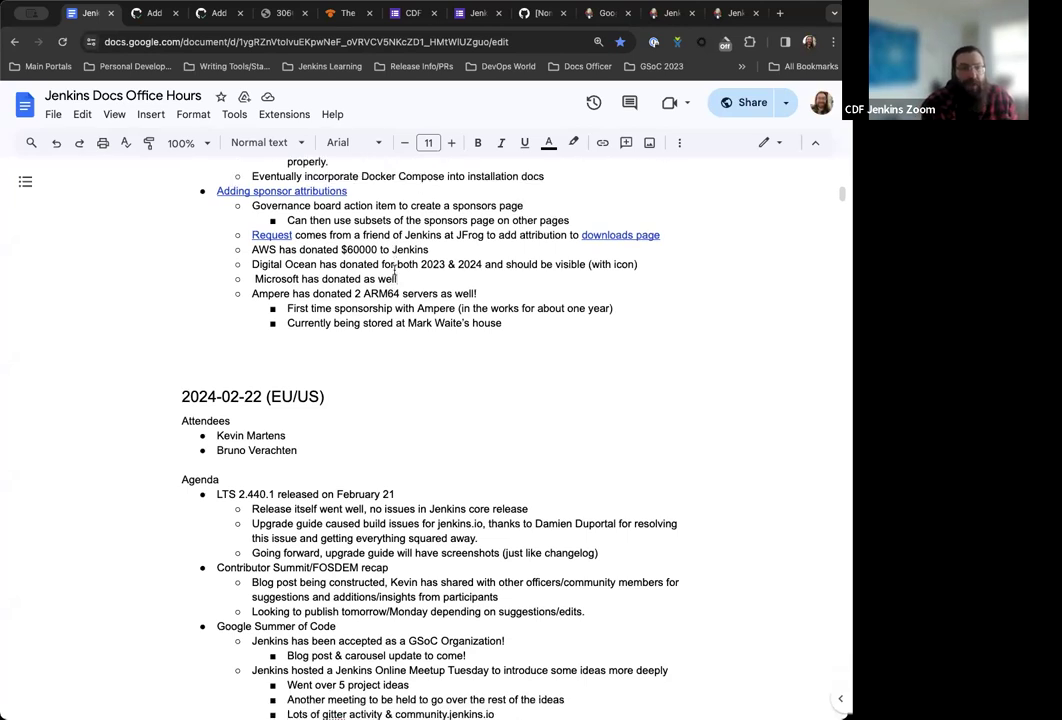
pyautogui.click(255, 279)
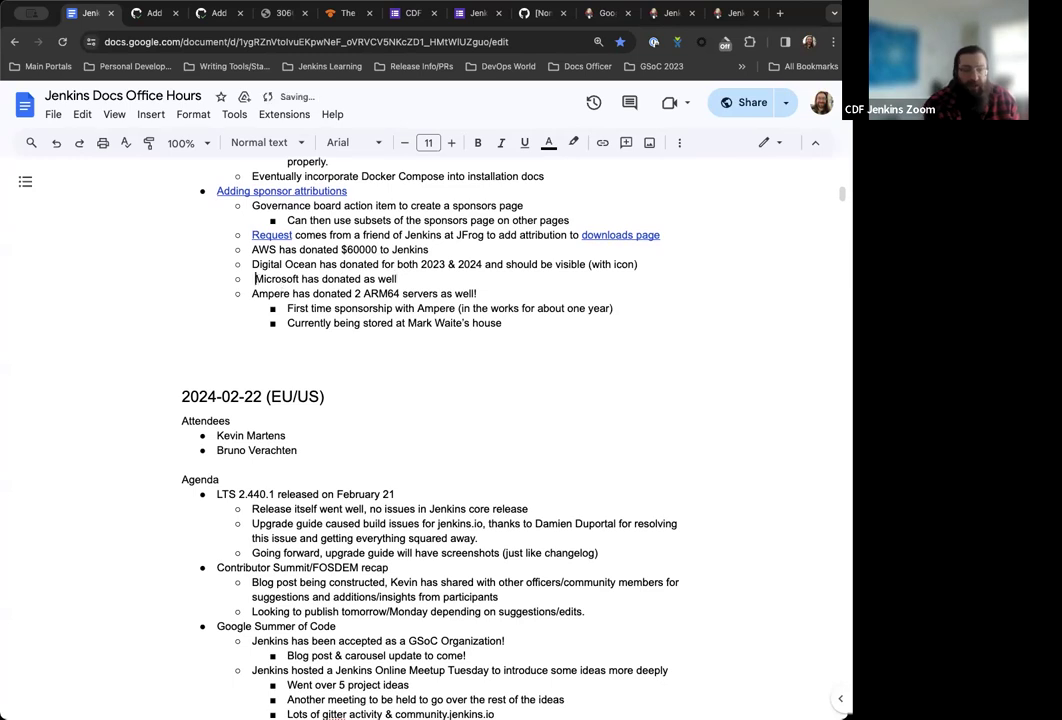
pyautogui.press('BackSpace')
pyautogui.scroll(-1, 340, 355)
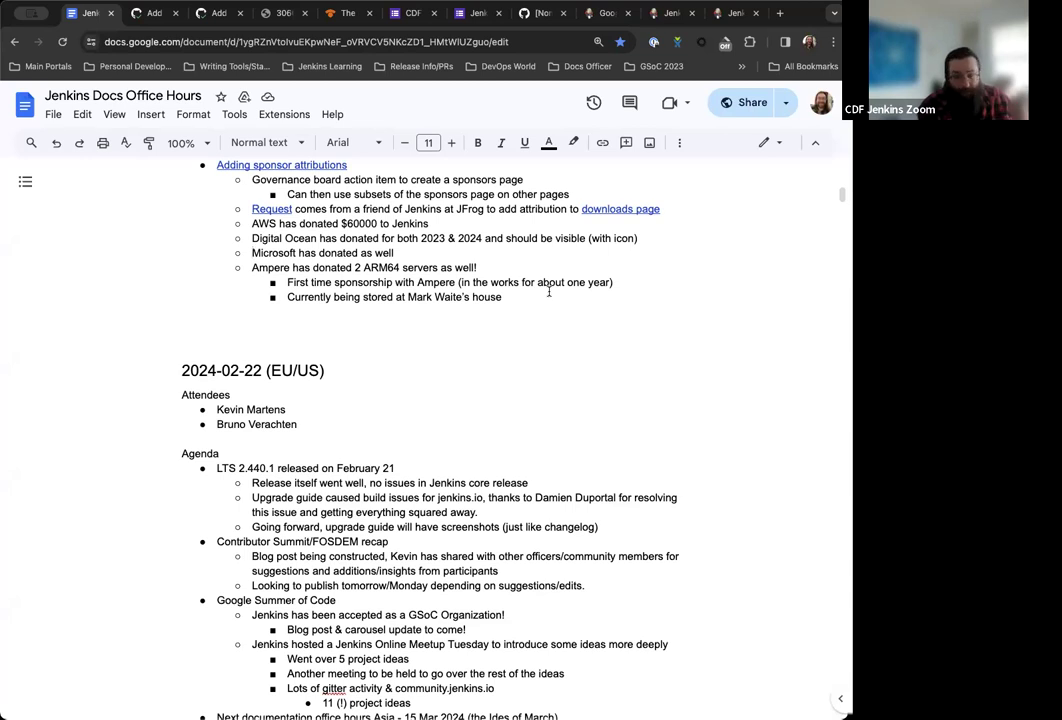
# Step: Scroll back up to the 2024-02-29 (EU/US) heading with its attendees and Happy Leap Day agenda
pyautogui.scroll(2, 548, 292)
pyautogui.scroll(5, 548, 292)
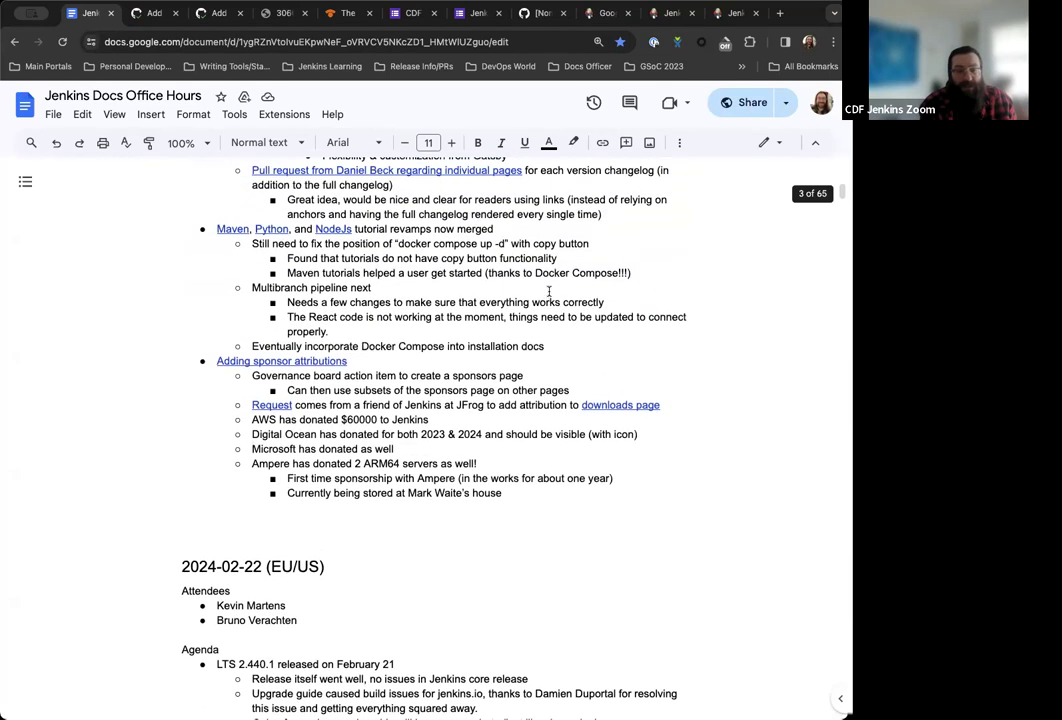
pyautogui.scroll(4, 548, 291)
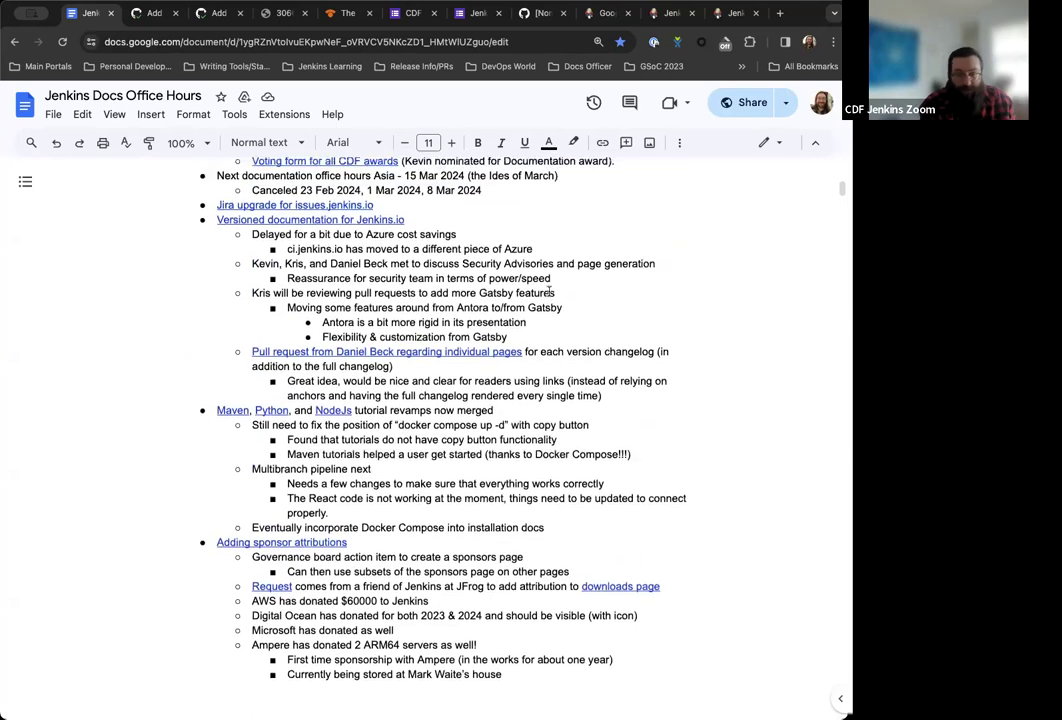
pyautogui.scroll(9, 548, 291)
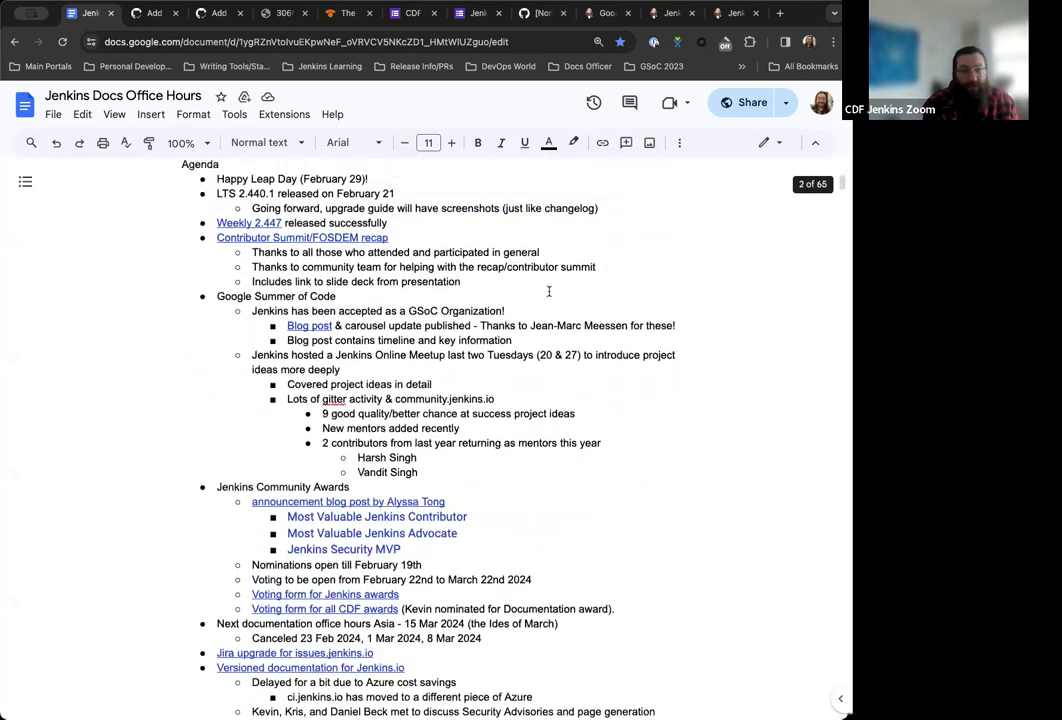
pyautogui.scroll(-1, 548, 291)
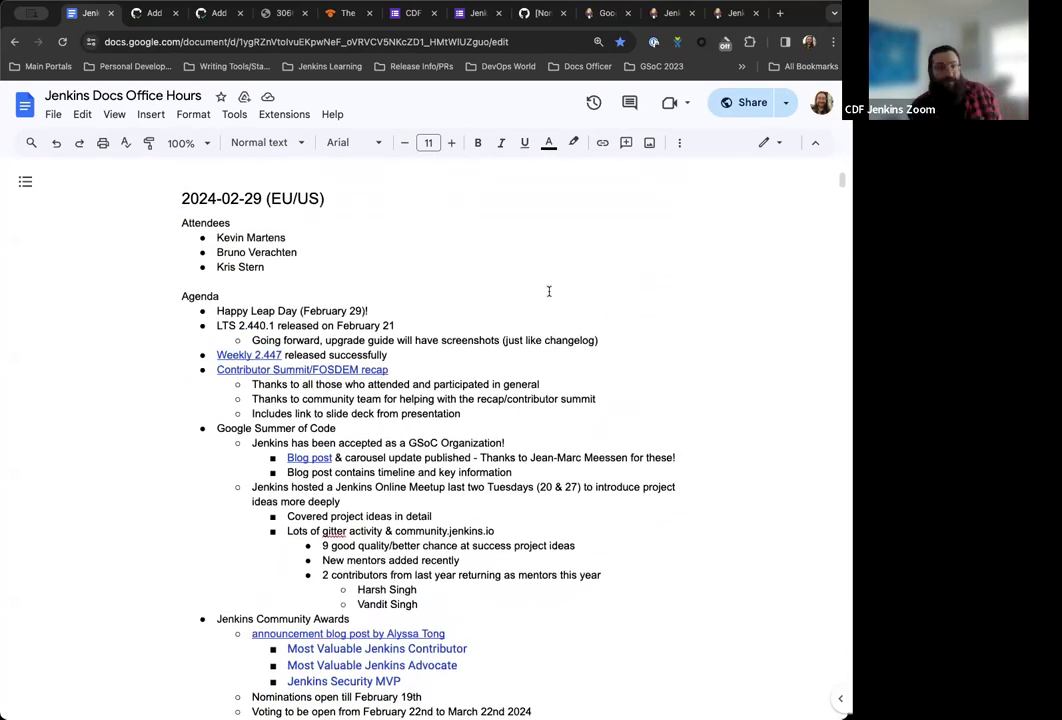
pyautogui.scroll(-1, 548, 291)
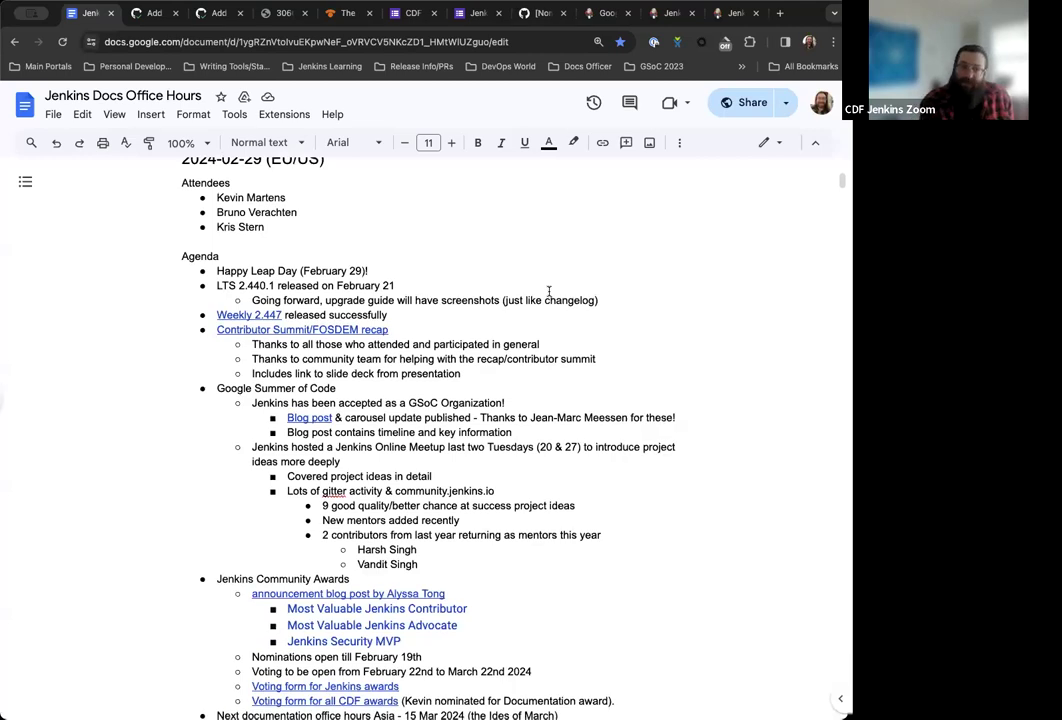
pyautogui.scroll(-1, 548, 291)
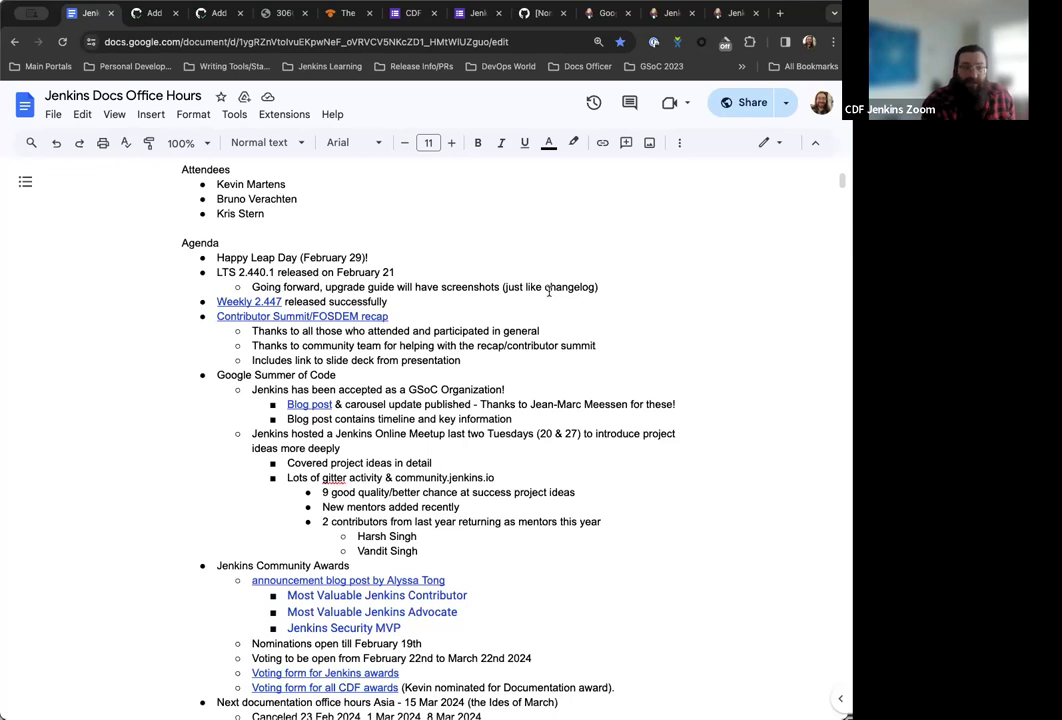
pyautogui.scroll(-3, 495, 496)
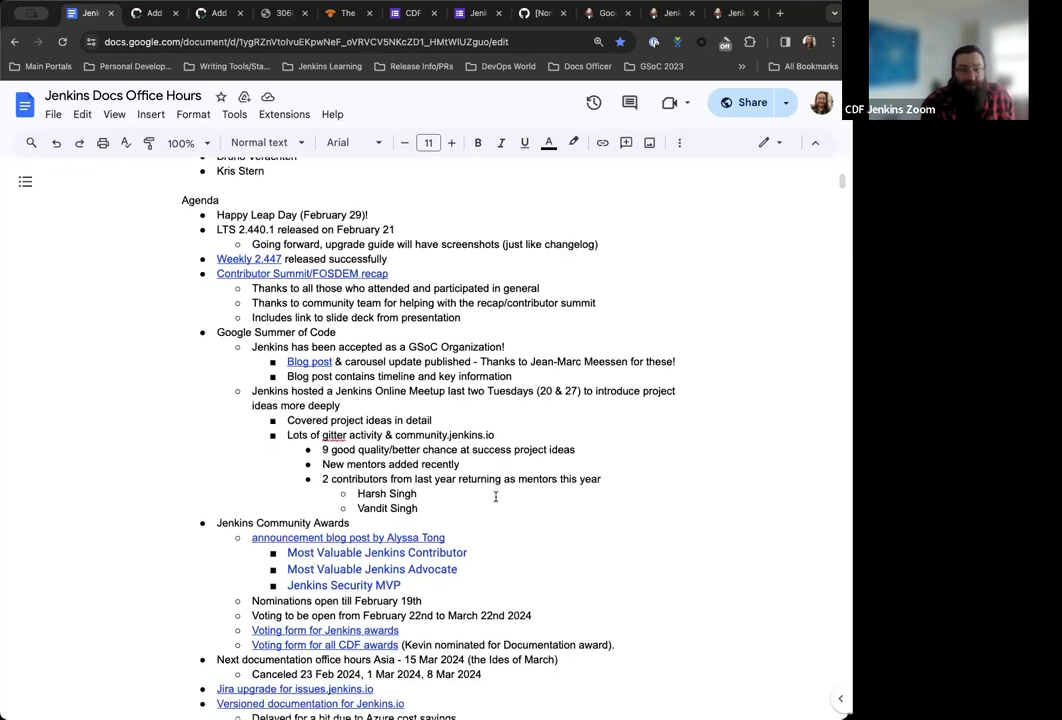
pyautogui.scroll(1, 495, 496)
pyautogui.scroll(-1, 495, 496)
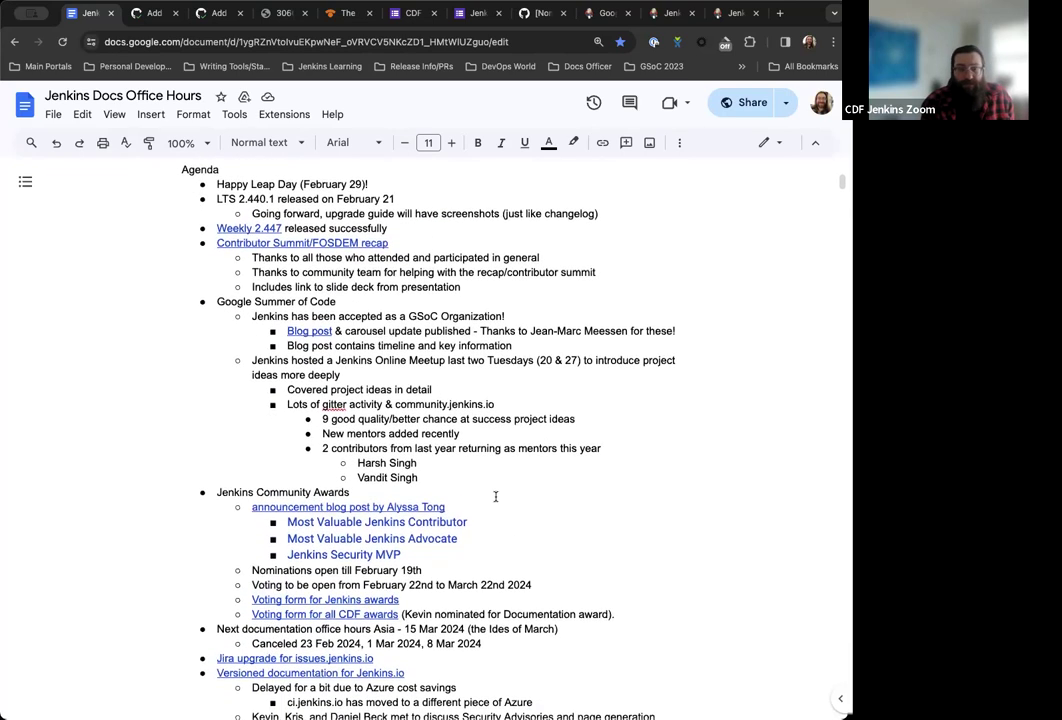
pyautogui.scroll(-10, 495, 496)
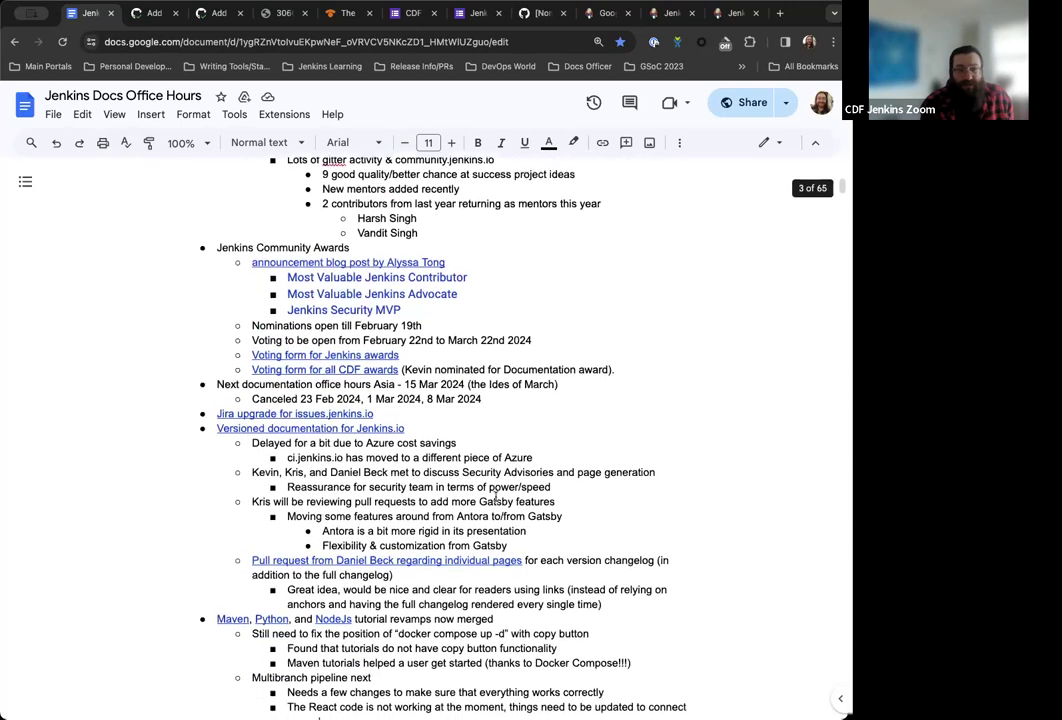
pyautogui.scroll(-7, 495, 496)
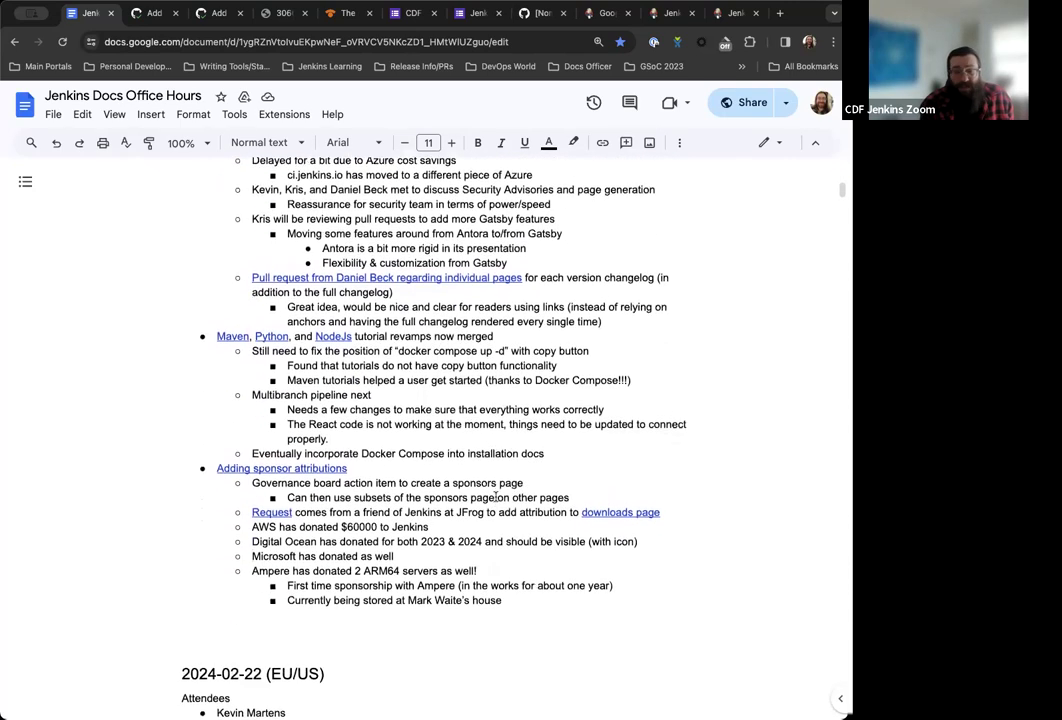
pyautogui.scroll(1, 610, 449)
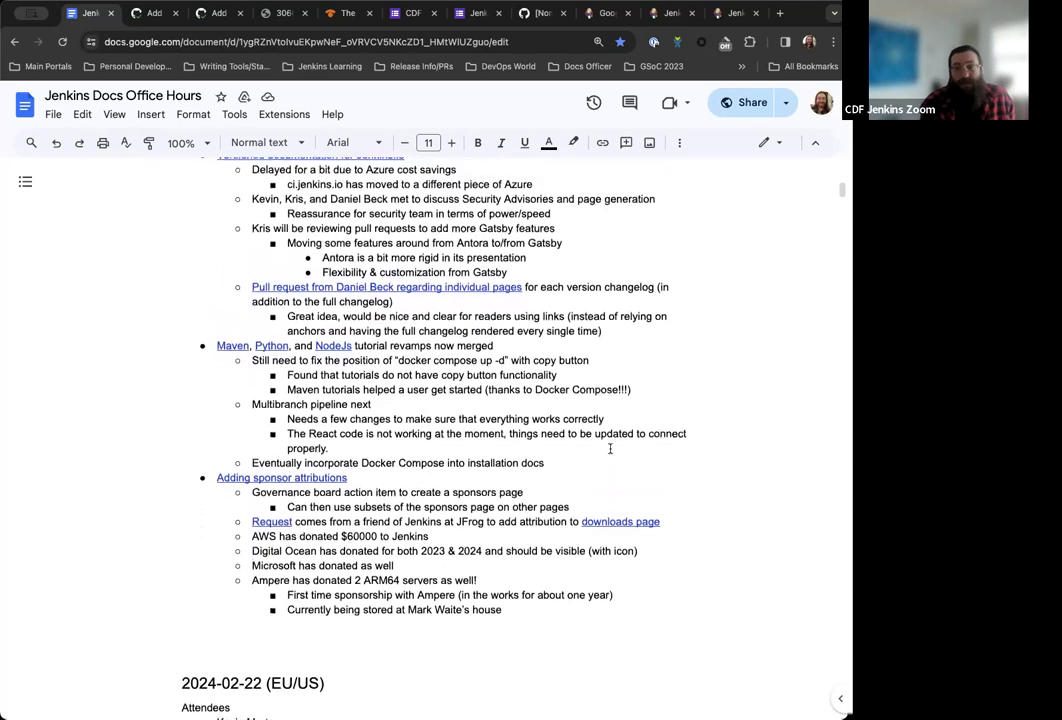
pyautogui.scroll(8, 610, 449)
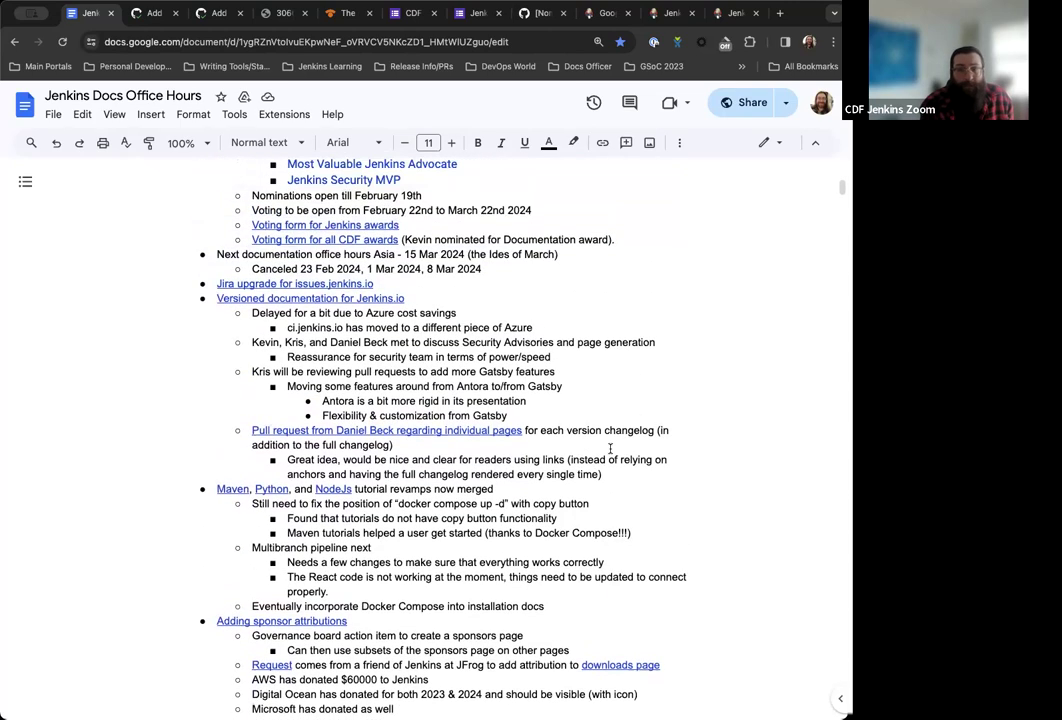
pyautogui.scroll(13, 610, 449)
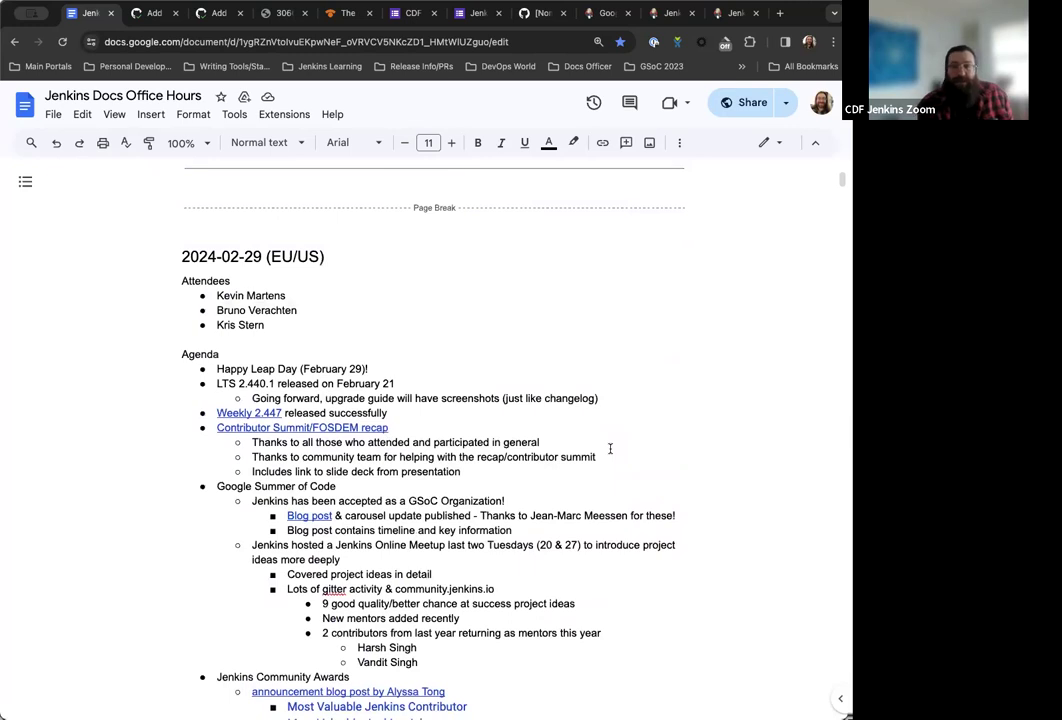
pyautogui.scroll(-2, 610, 449)
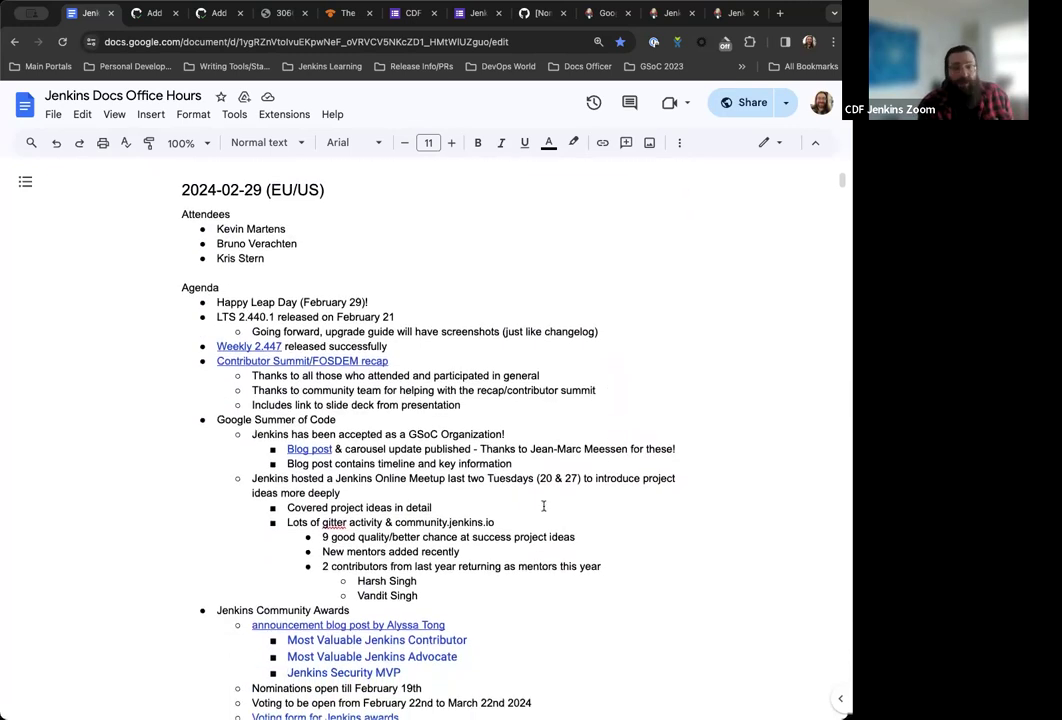